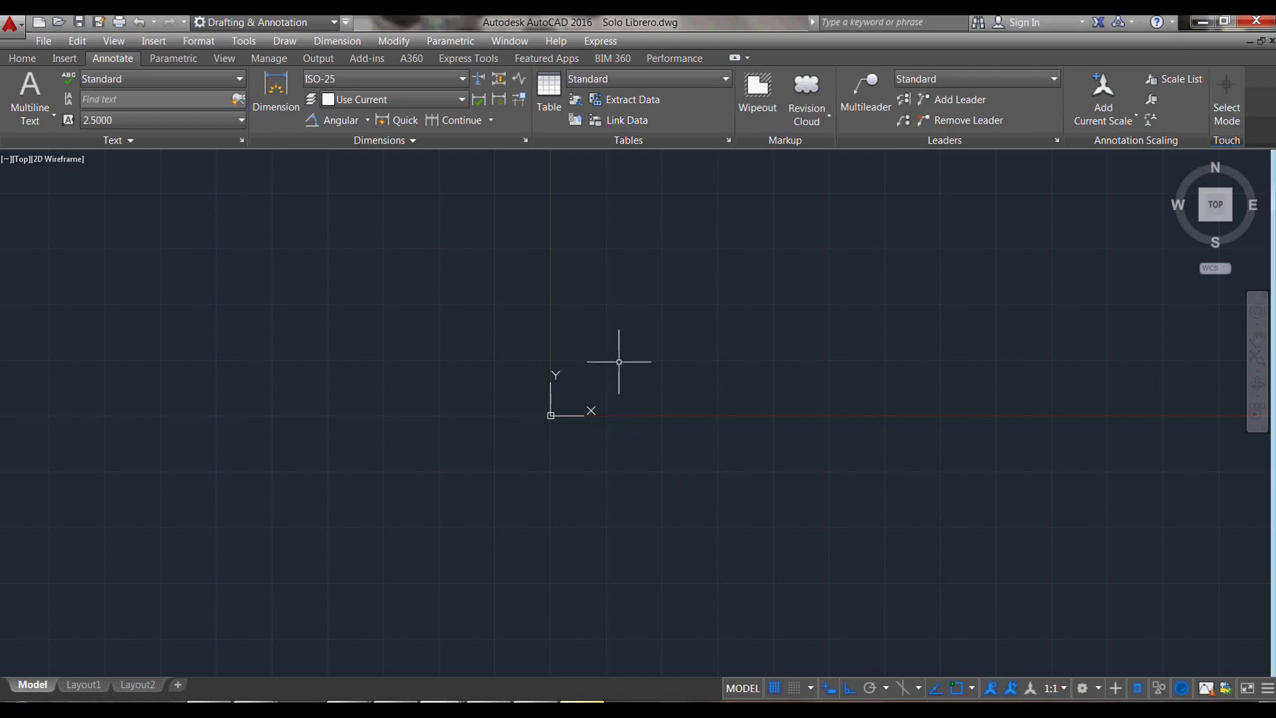
Step: Draw a 50 by 50 square from corner 0,0, then frame it in the view
scroll(616, 379, "up", 4)
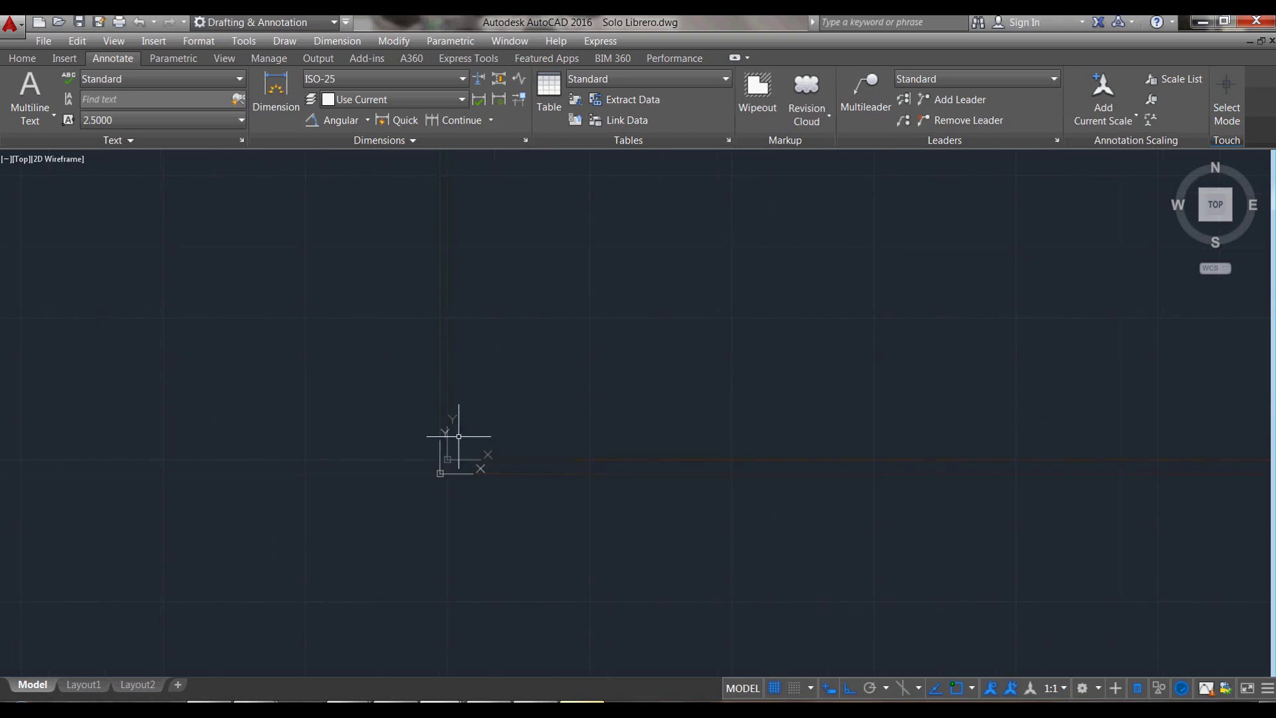
middle_click_drag(481, 436, 475, 450)
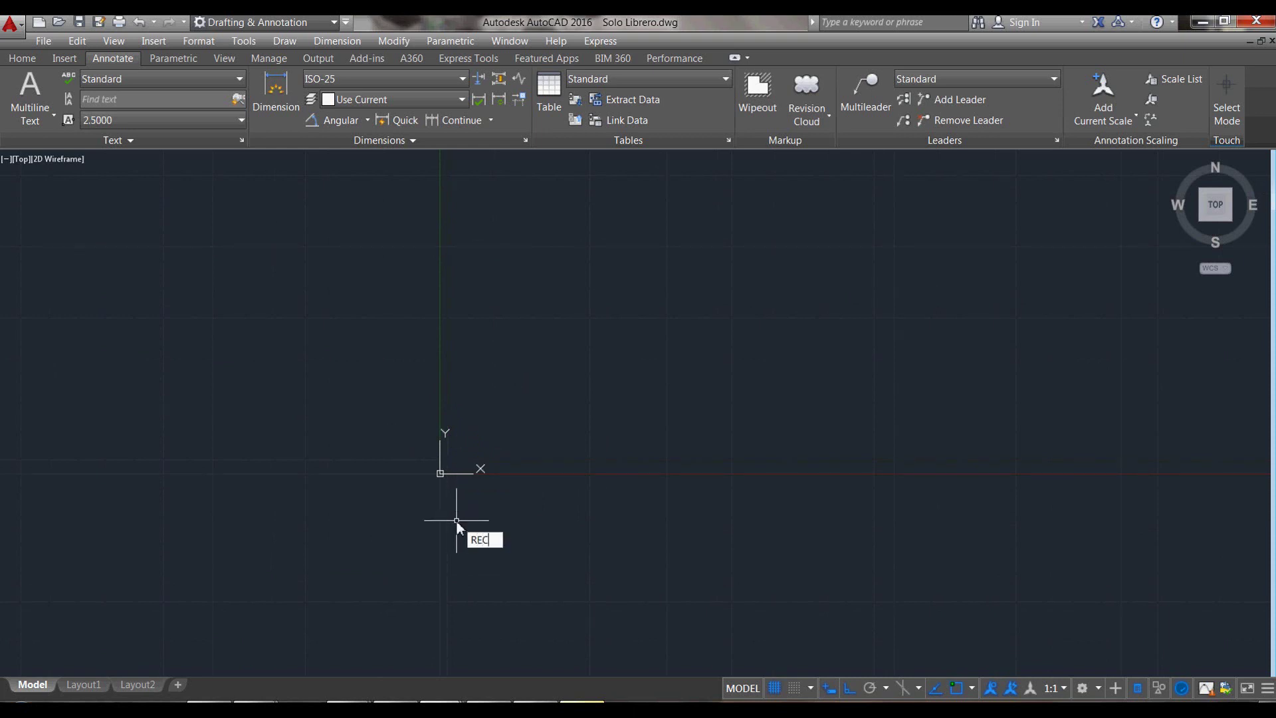
key("Return")
type("0,0")
key("Return")
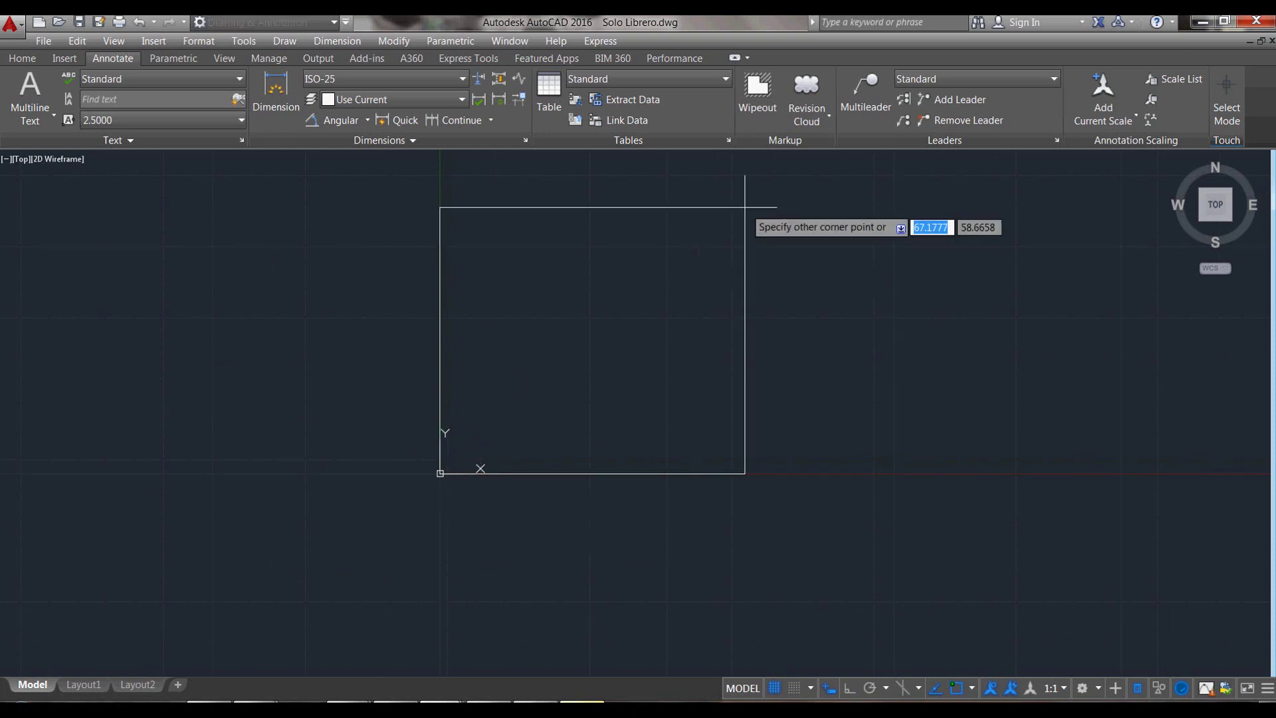
type("50")
key("Tab")
type("50")
key("Return")
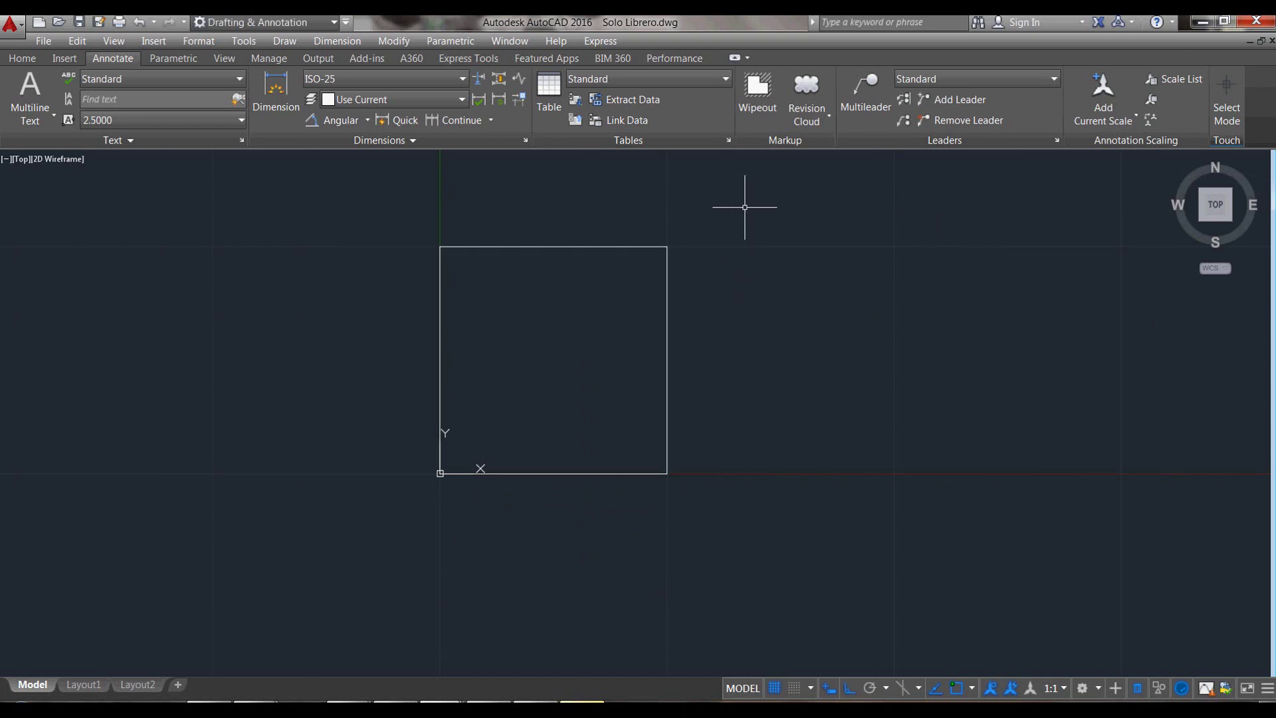
scroll(505, 505, "up", 2)
scroll(585, 450, "down", 2)
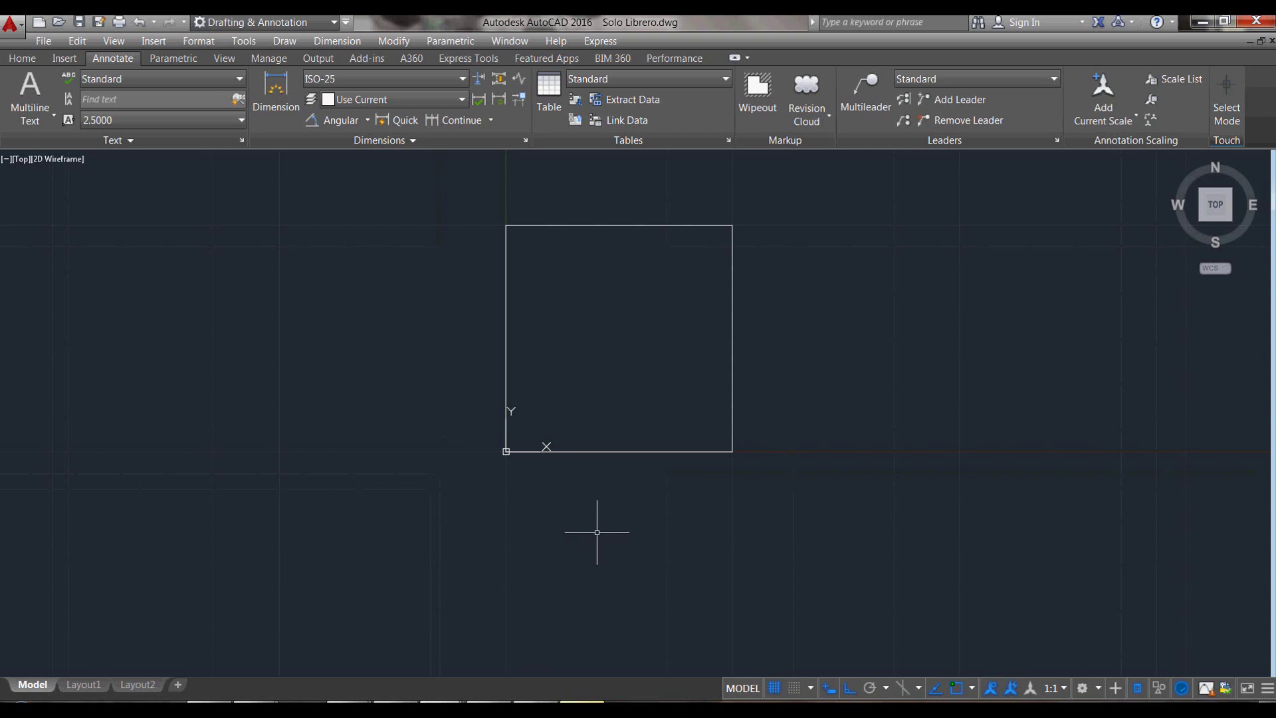
mouse_move(629, 549)
middle_mouse_down()
mouse_move(612, 472)
mouse_move(598, 536)
middle_mouse_up()
scroll(605, 438, "down", 1)
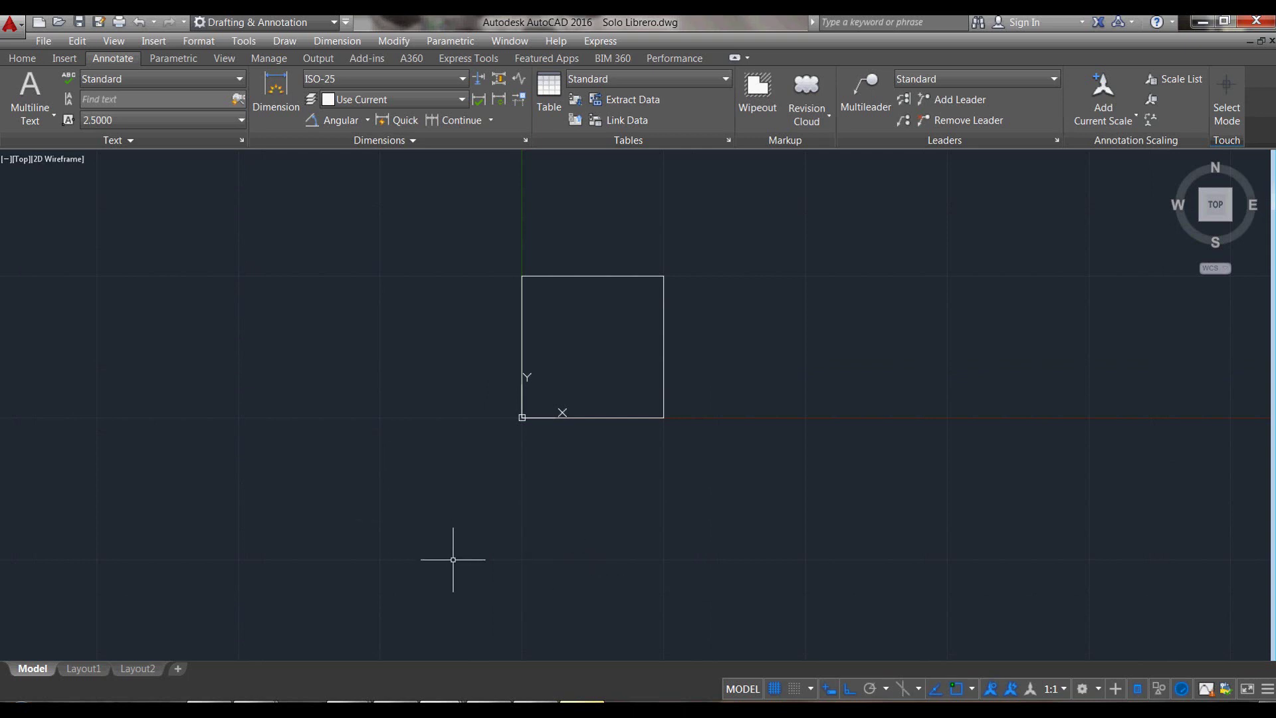
Step: Draw a 150 by 8 rectangle below the square
type("REC")
key("Return")
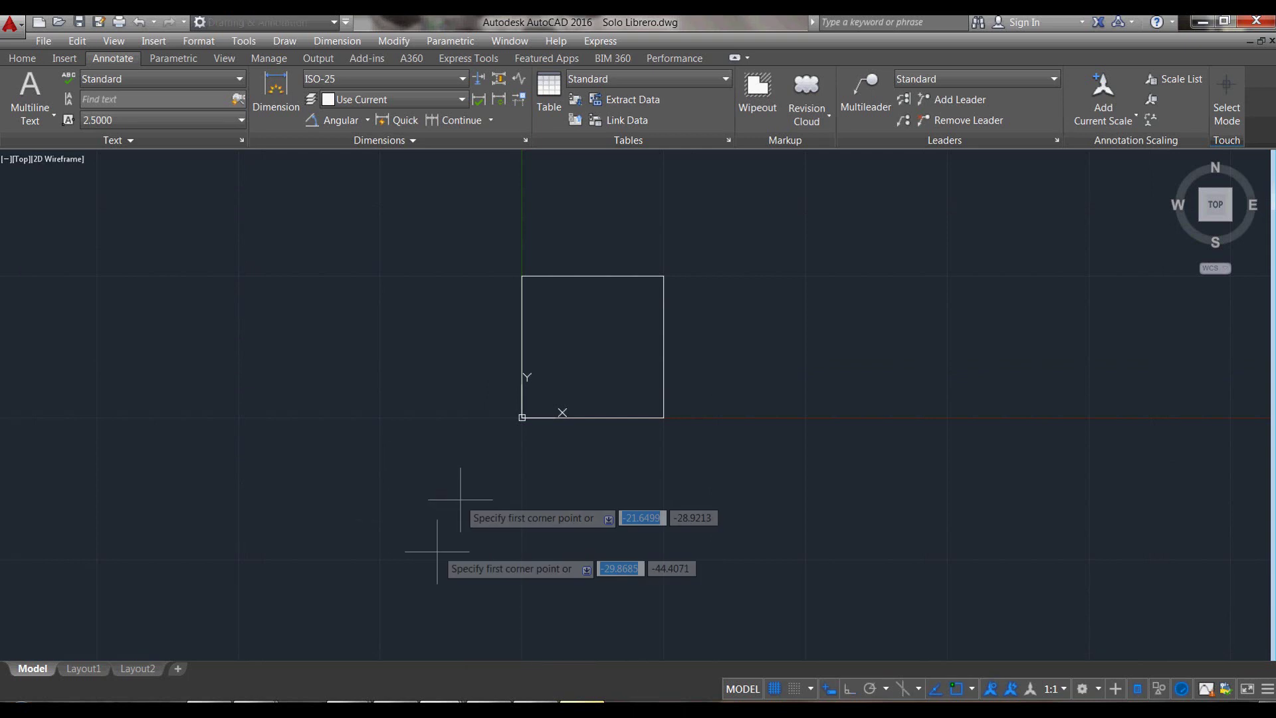
left_click(470, 607)
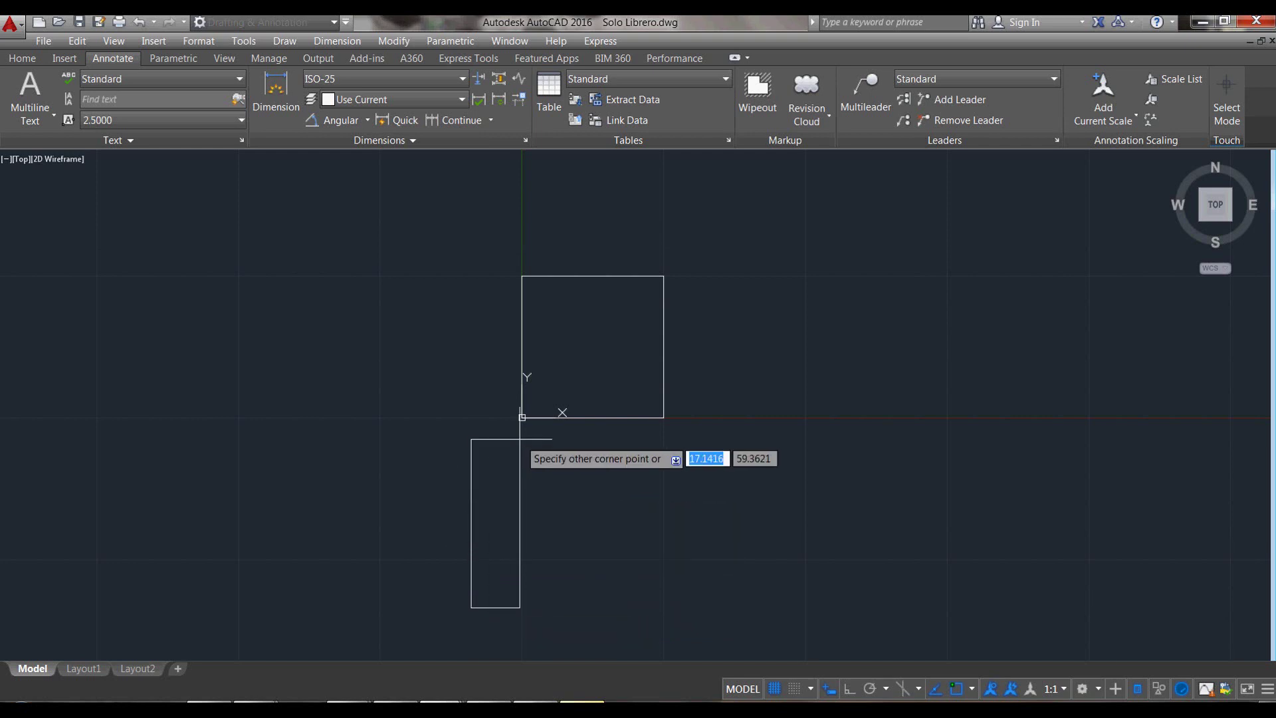
type("150")
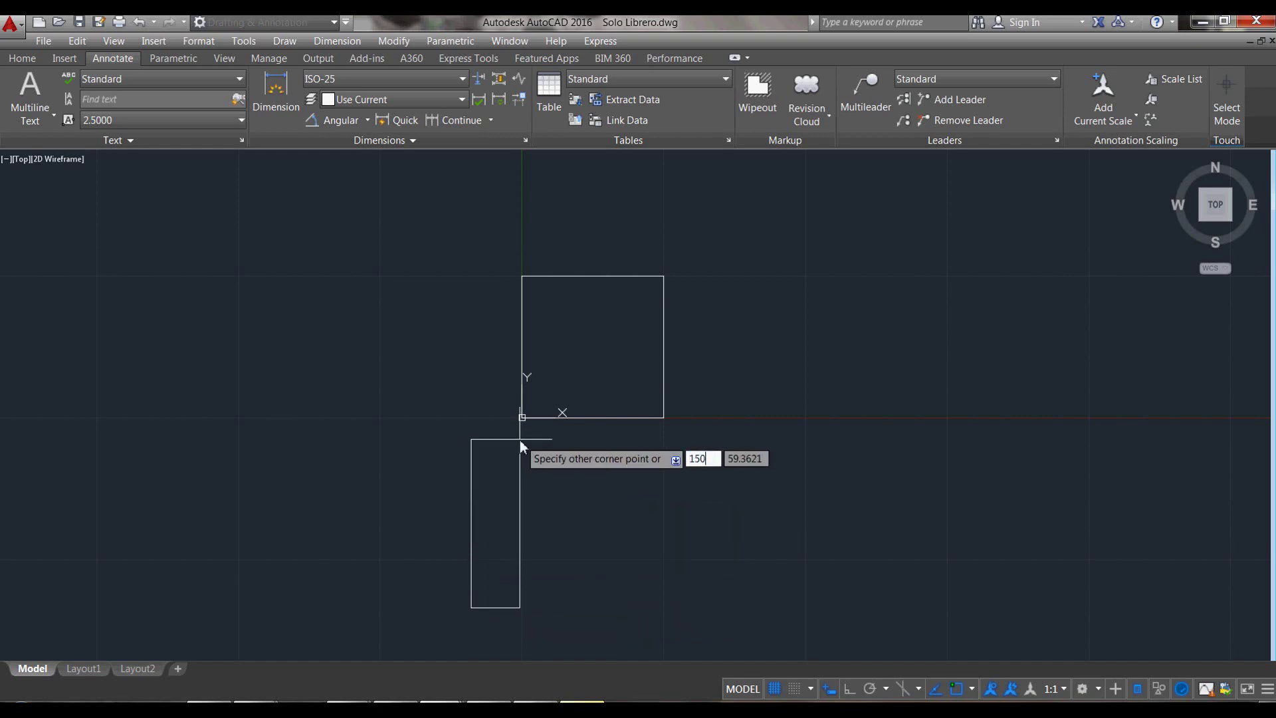
key("Tab")
type("8")
key("Return")
scroll(549, 370, "down", 2)
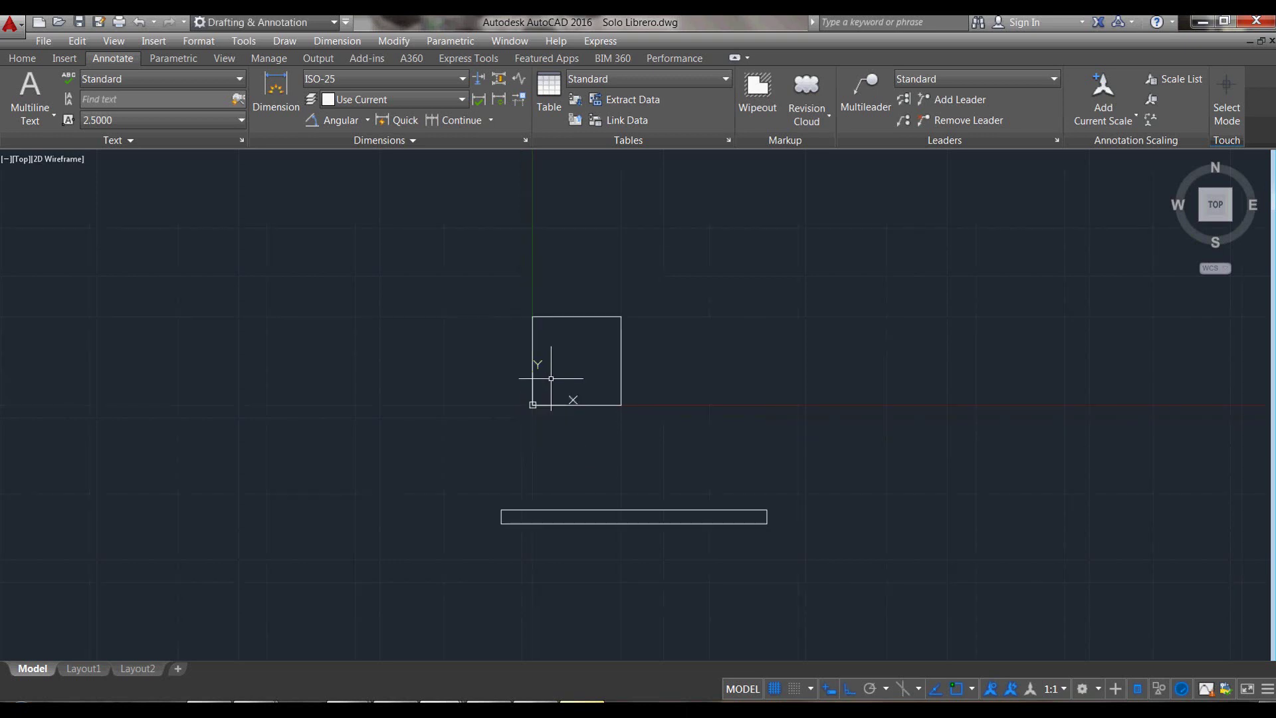
scroll(620, 555, "up", 2)
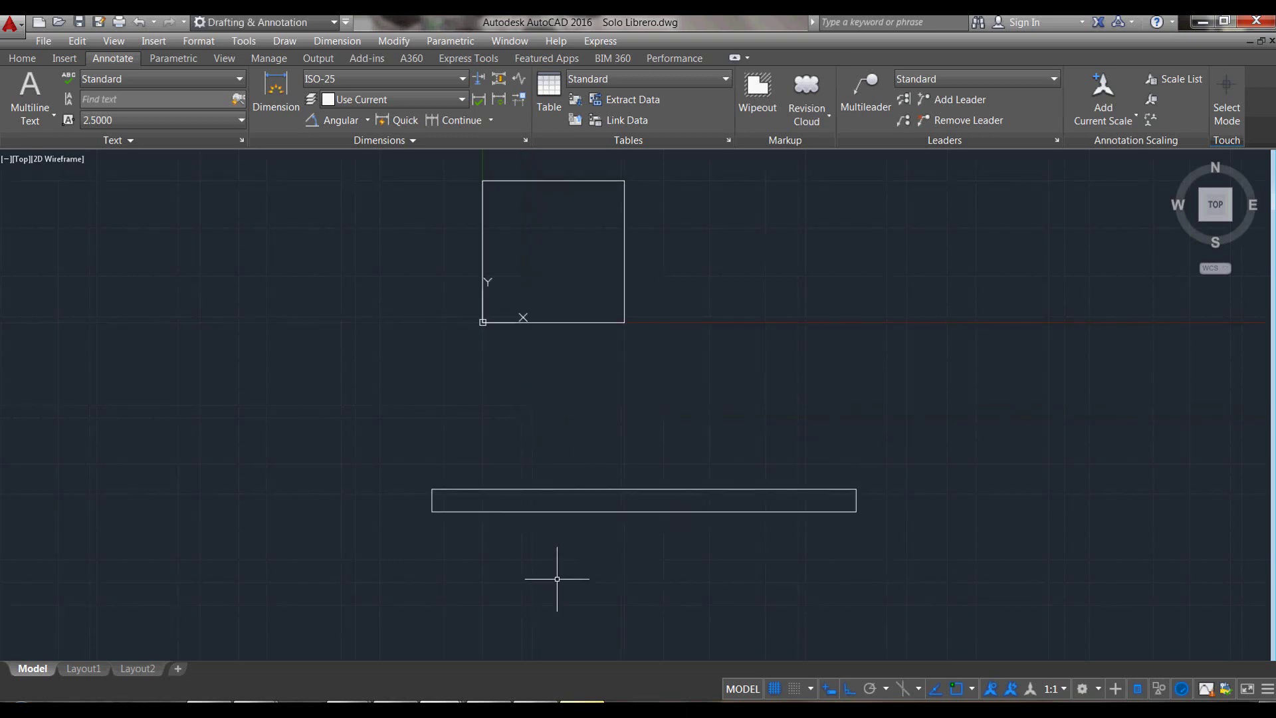
Step: Rotate the 150 by 8 rectangle 90° about its lower-left corner so it stands upright
type("m")
key("Return")
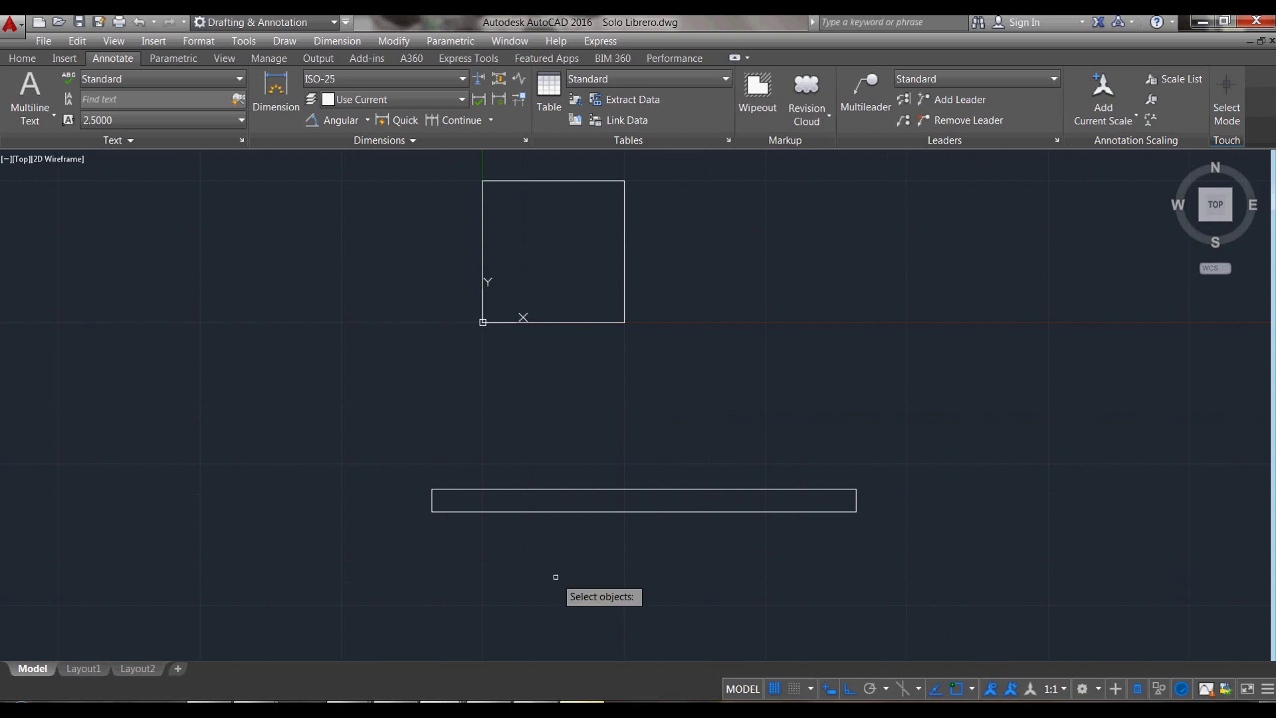
key("Return")
left_click(432, 511)
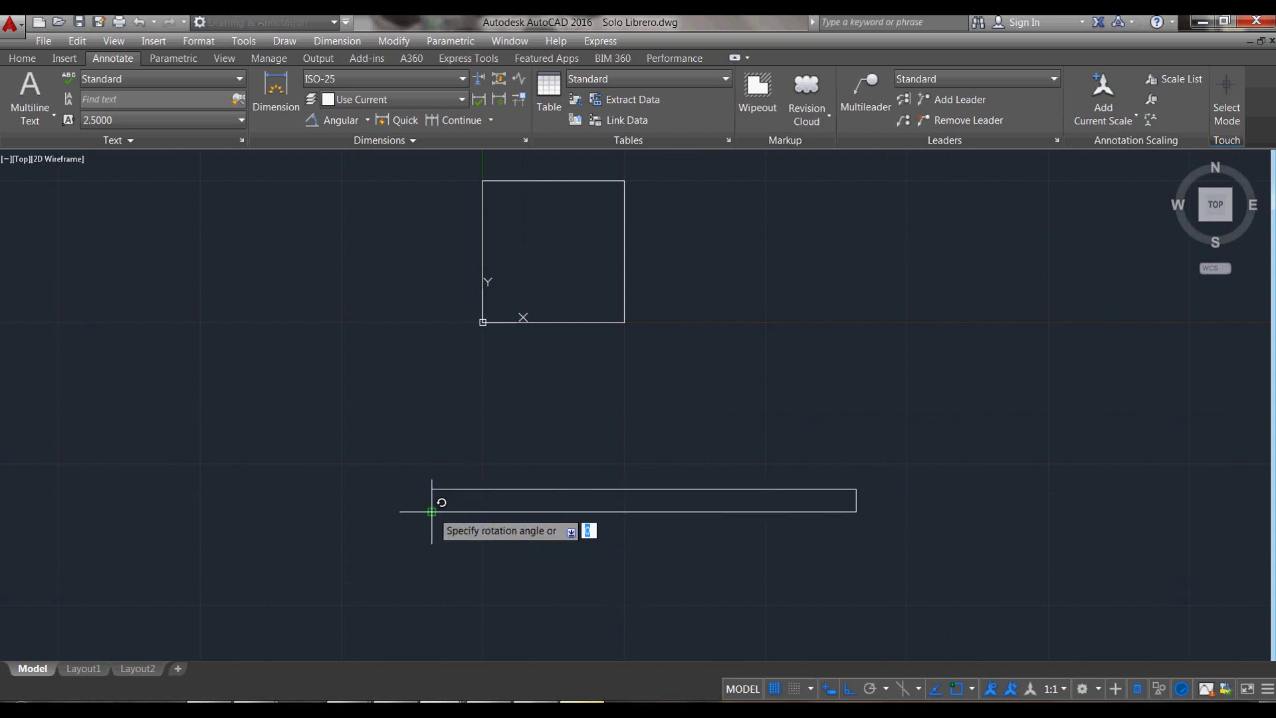
type("90")
key("Return")
scroll(442, 489, "down", 2)
scroll(489, 512, "up", 2)
scroll(495, 451, "down", 2)
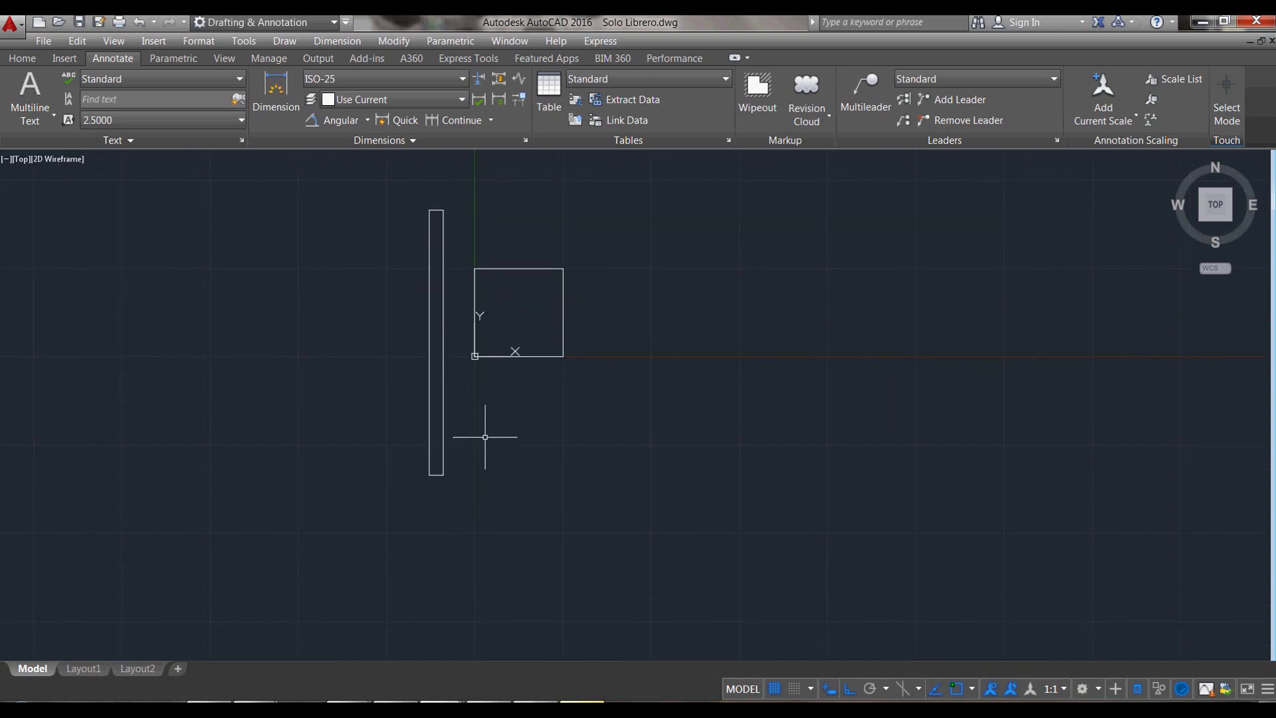
Step: Draw the 60 by 10 and 50 by 10 shelf rectangles below the square
type("RE")
key("Return")
left_click(509, 488)
type("60")
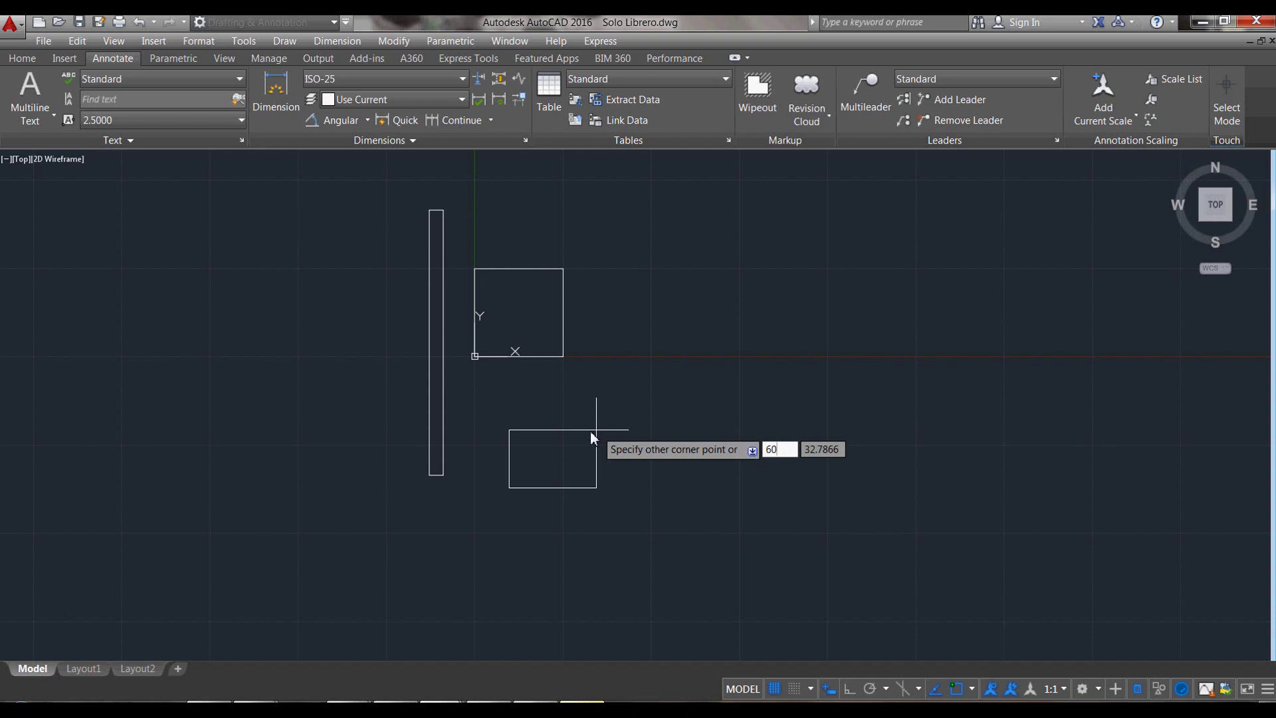
key("Tab")
type("10")
key("Return")
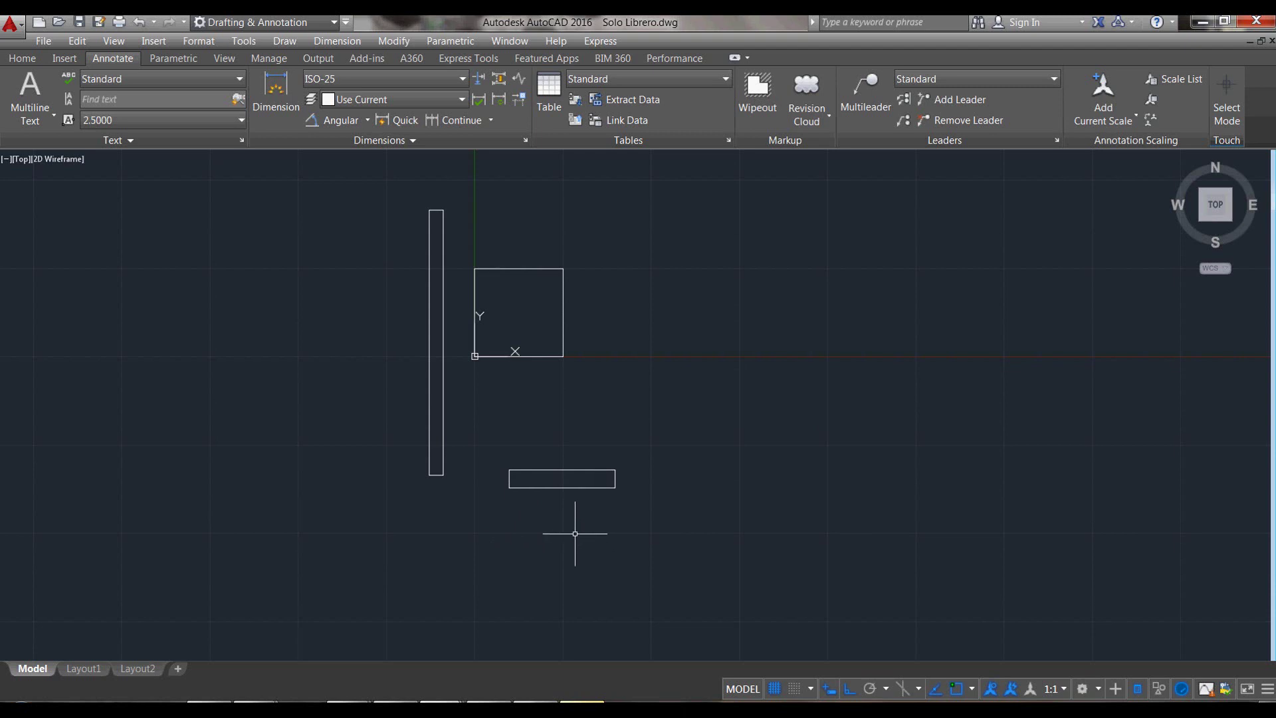
type("rec")
key("Return")
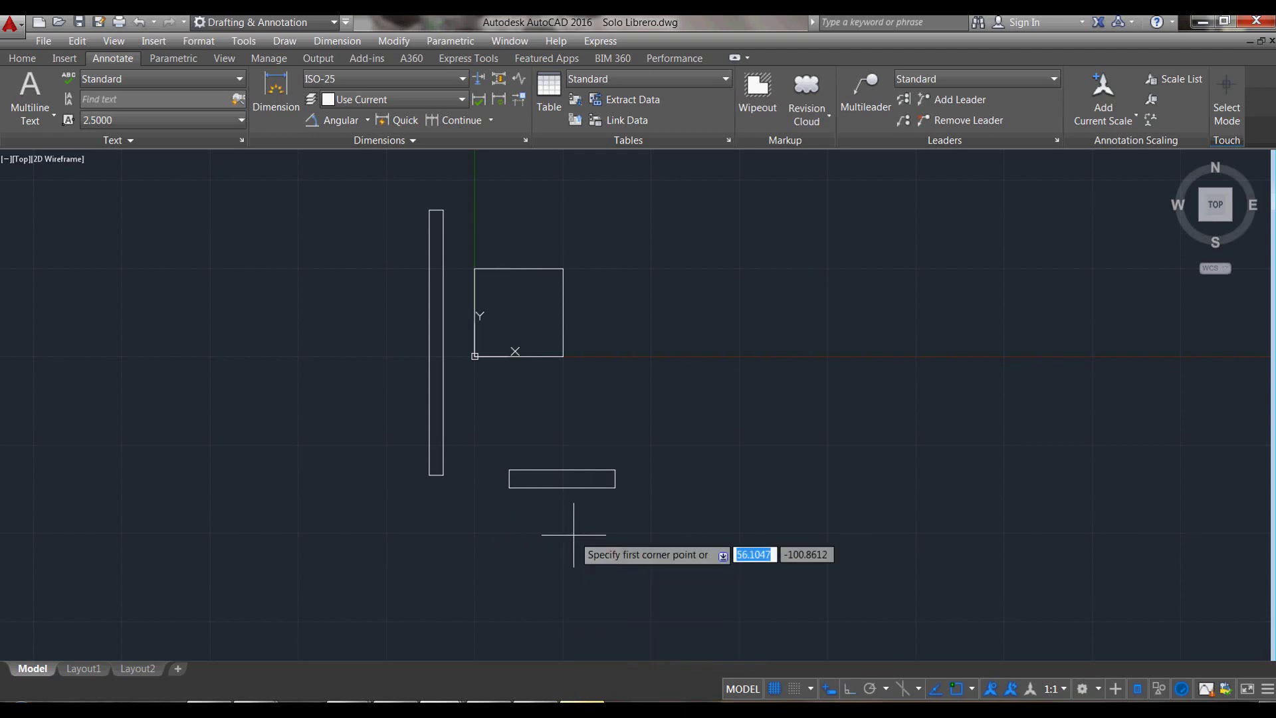
left_click(509, 566)
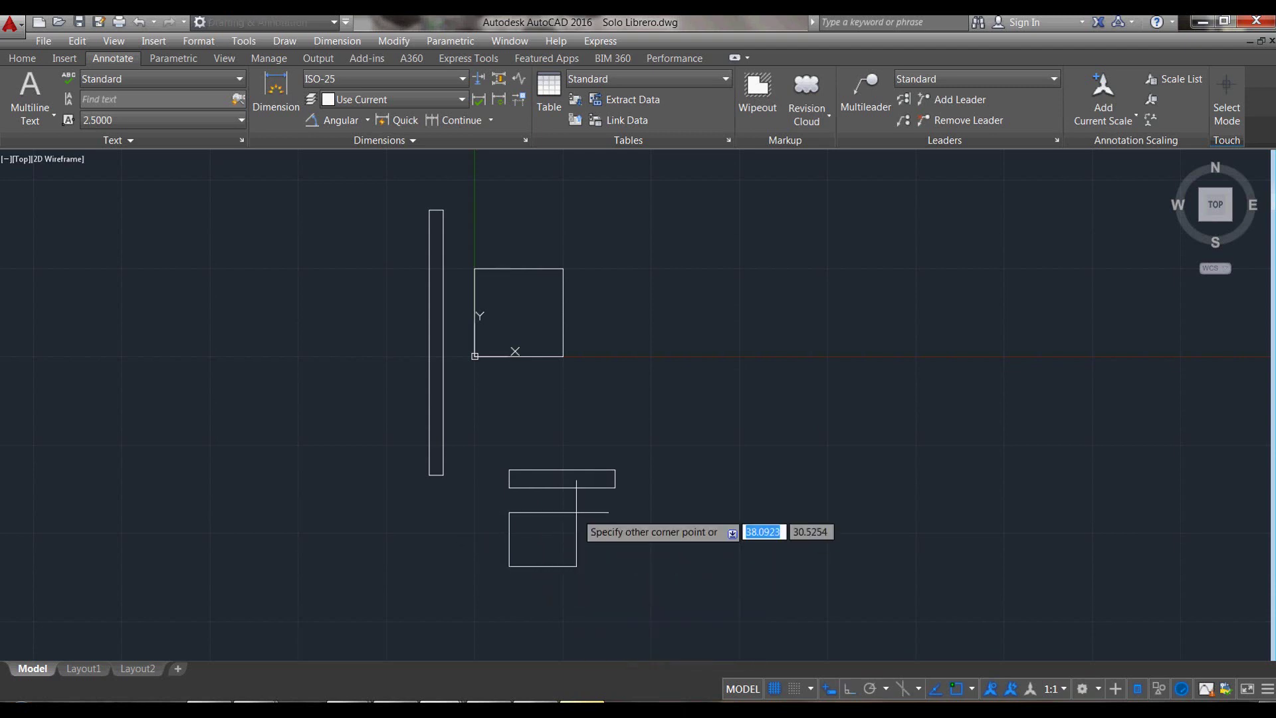
type("50")
key("Tab")
type("10")
key("Return")
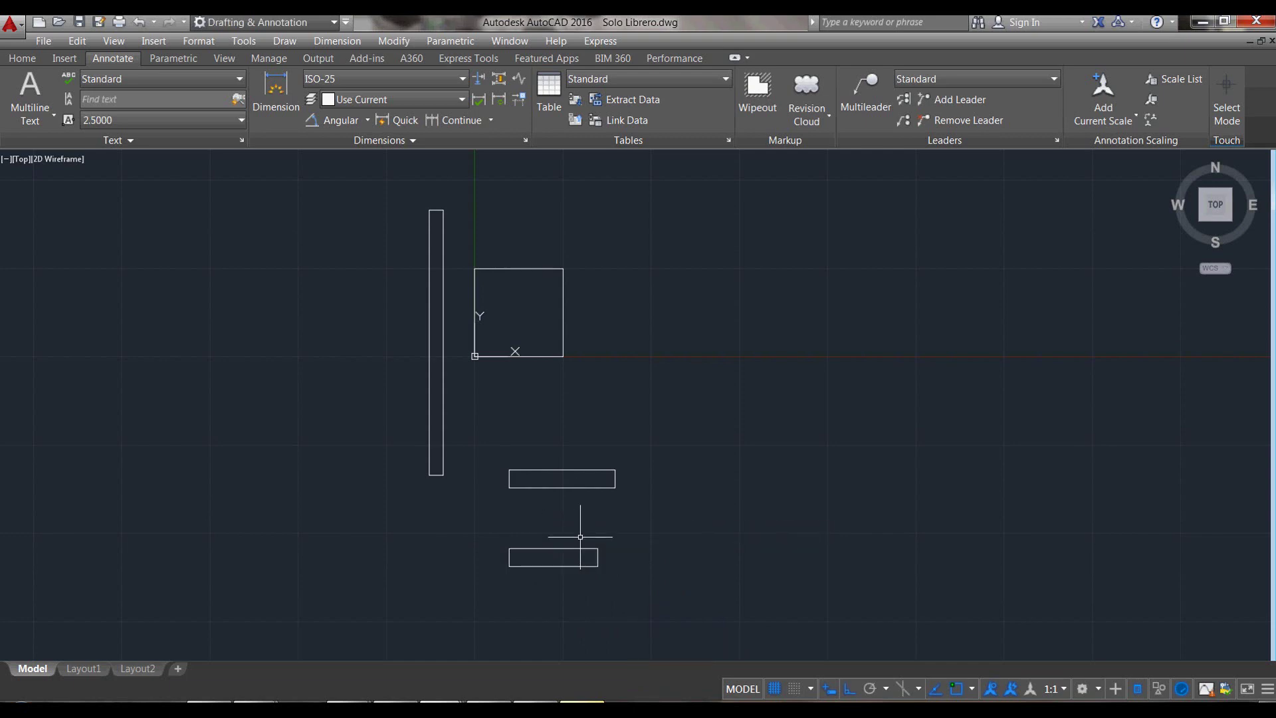
Step: Draw a rectangle that comes out as a 40 by 40 square by mistake, then delete it
type("rec")
key("Return")
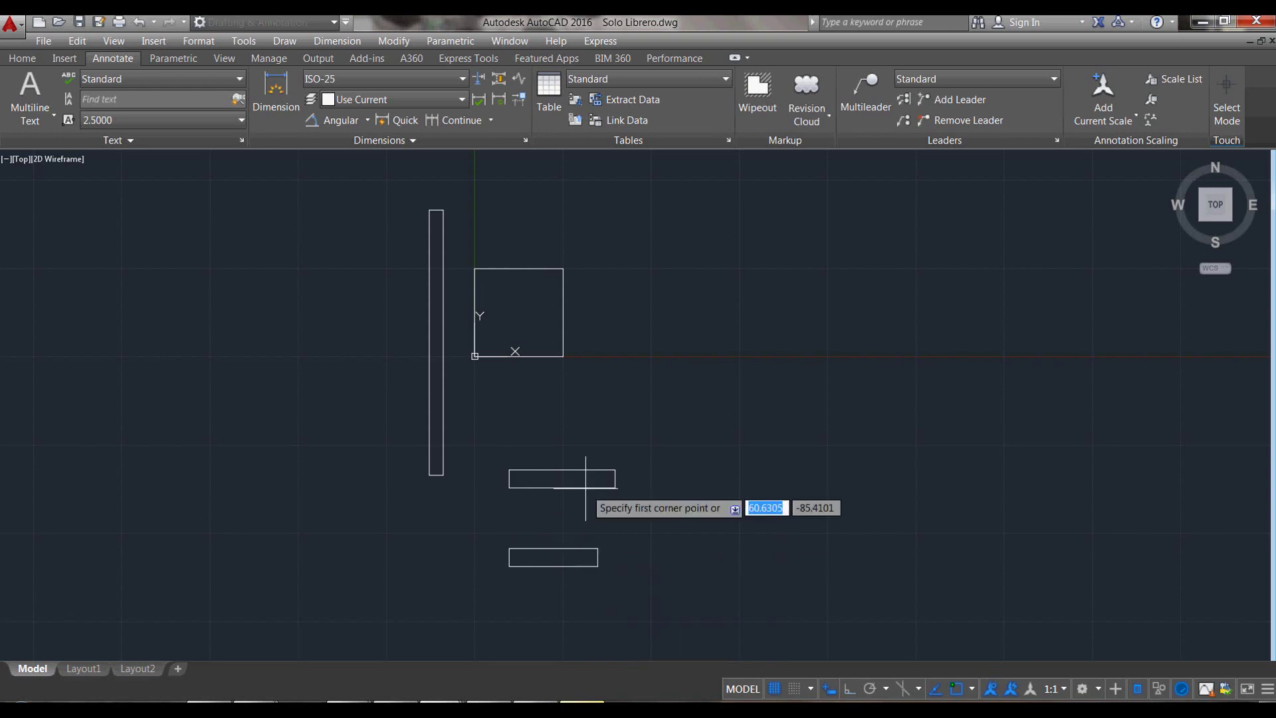
scroll(578, 465, "down", 2)
left_click(542, 584)
type("40")
key("Tab")
type("40")
key("Return")
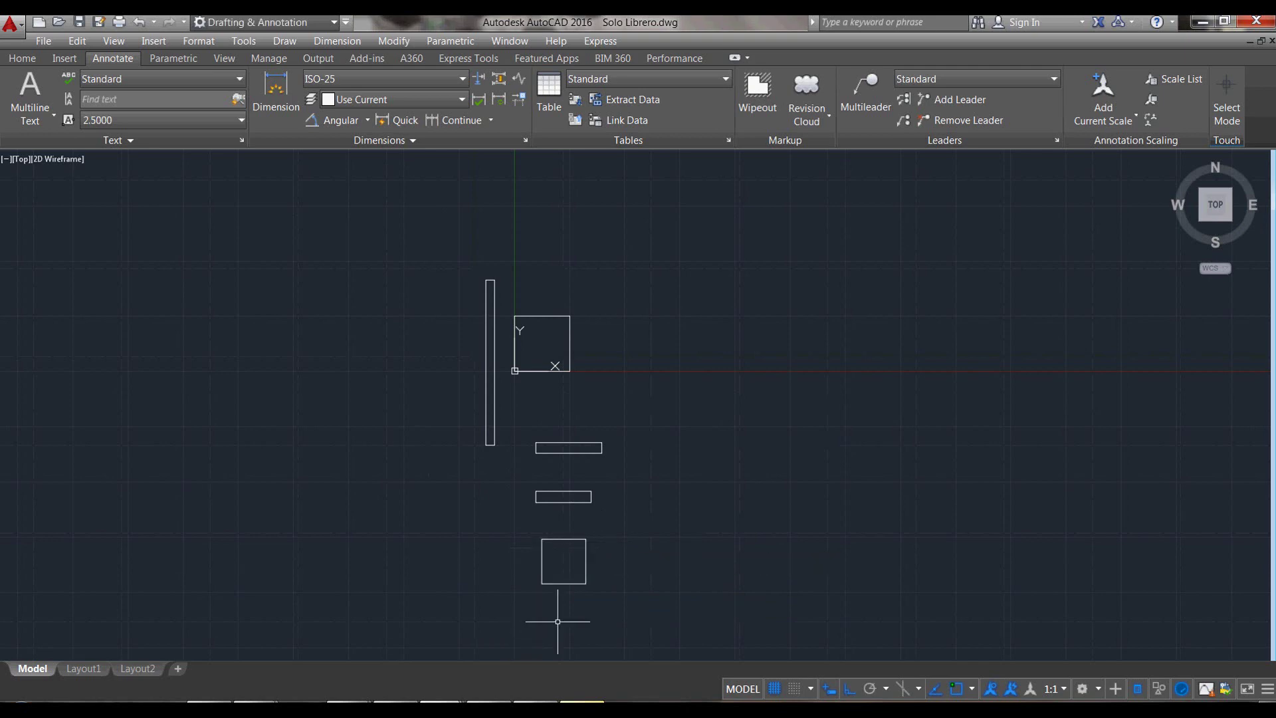
key("Escape")
left_click(542, 565)
key("Delete")
Step: Draw the 40 by 10 and 30 by 10 shelf rectangles
type("Rec")
key("Return")
left_click(529, 588)
type("40")
key("Tab")
type("10")
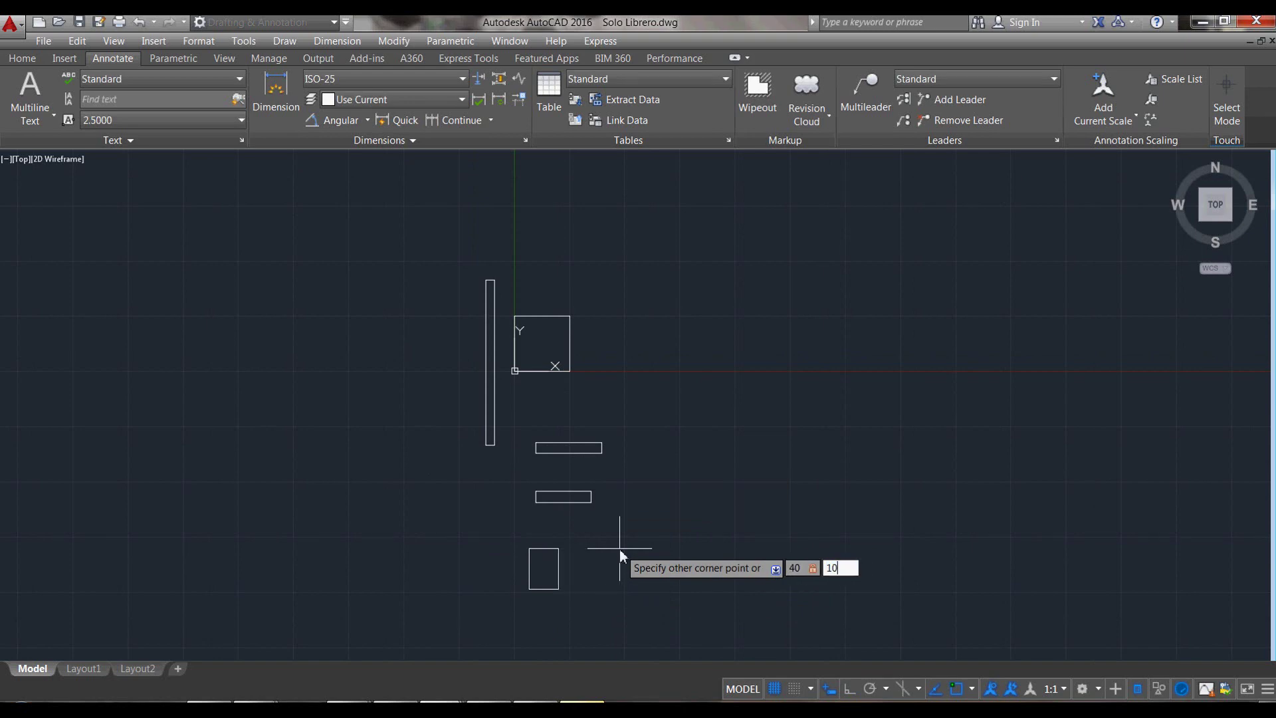
key("Return")
type("REC")
key("Return")
left_click(608, 577)
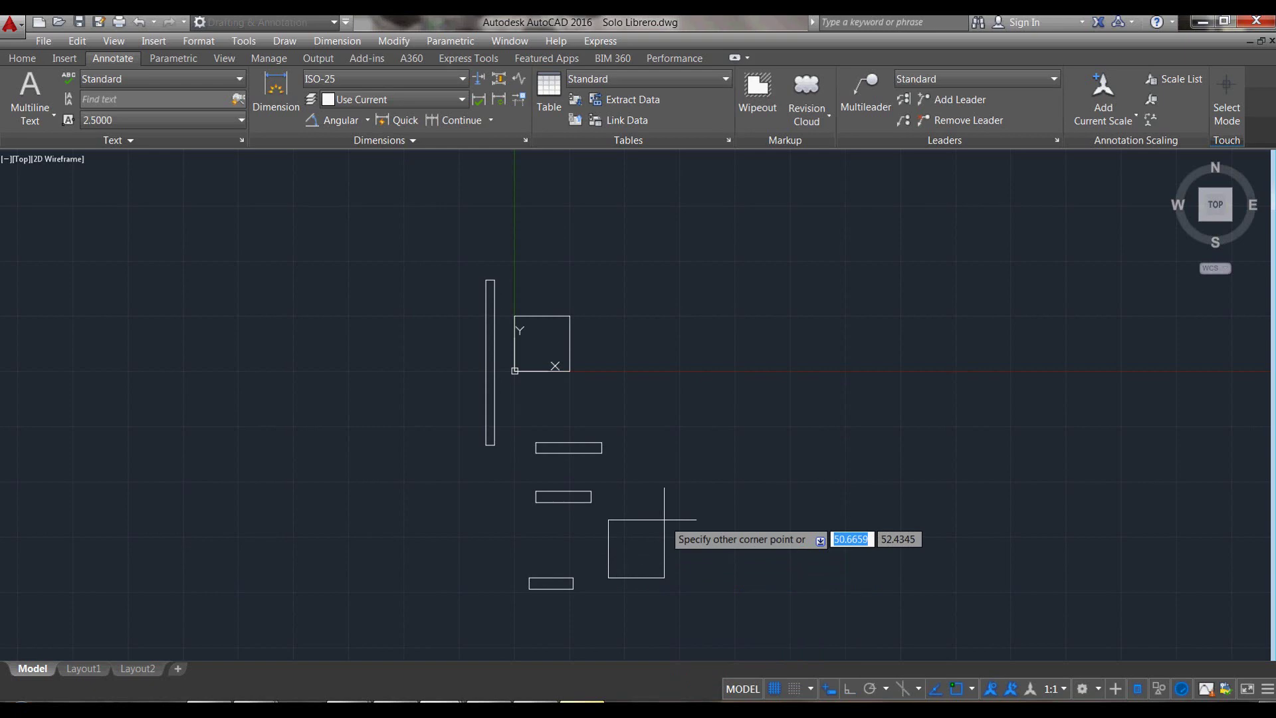
type("30")
key("Tab")
type("10")
key("Return")
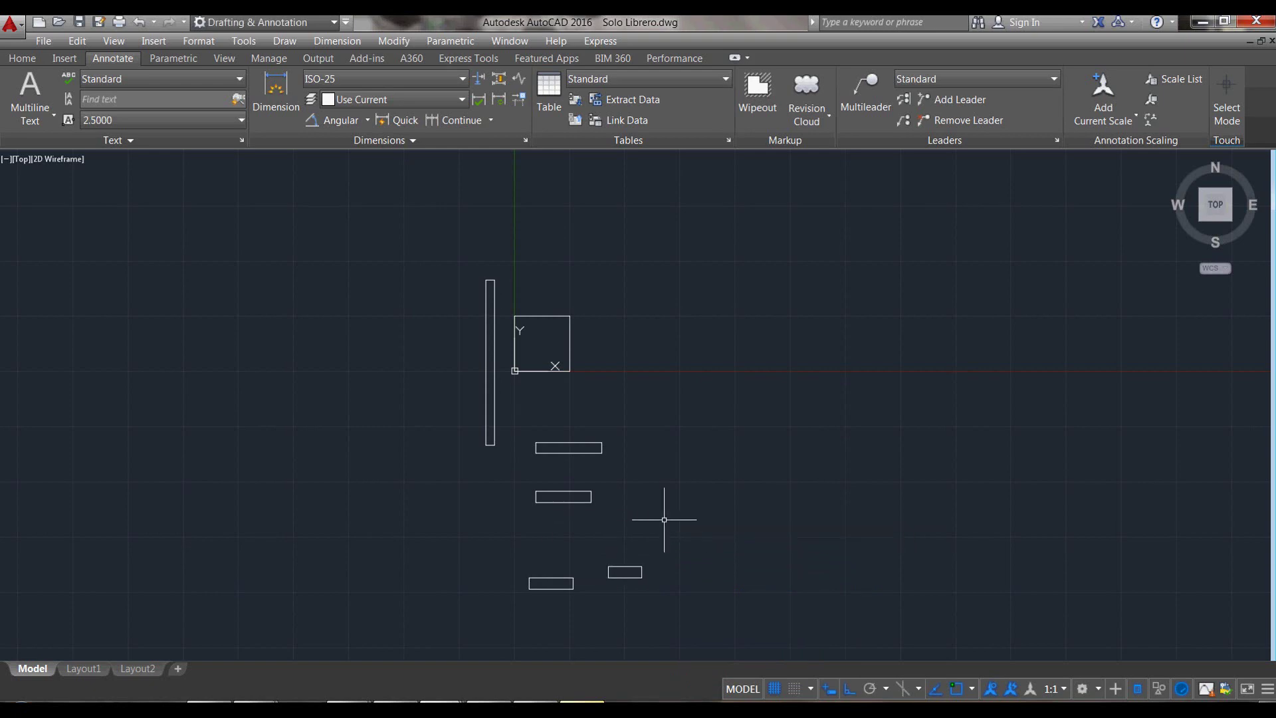
Step: Draw the 20 by 10 shelf rectangle above the 30-wide one
type("rec")
key("Return")
left_click(626, 542)
type("20")
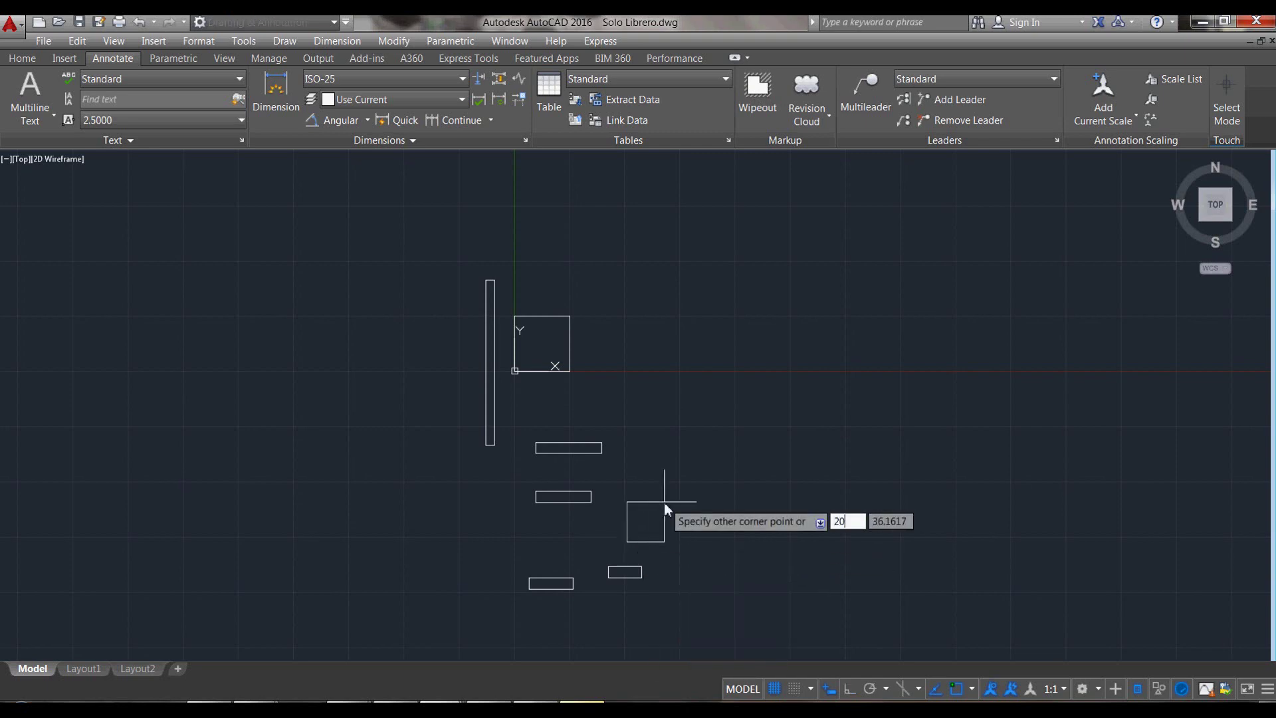
key("Tab")
type("10")
key("Return")
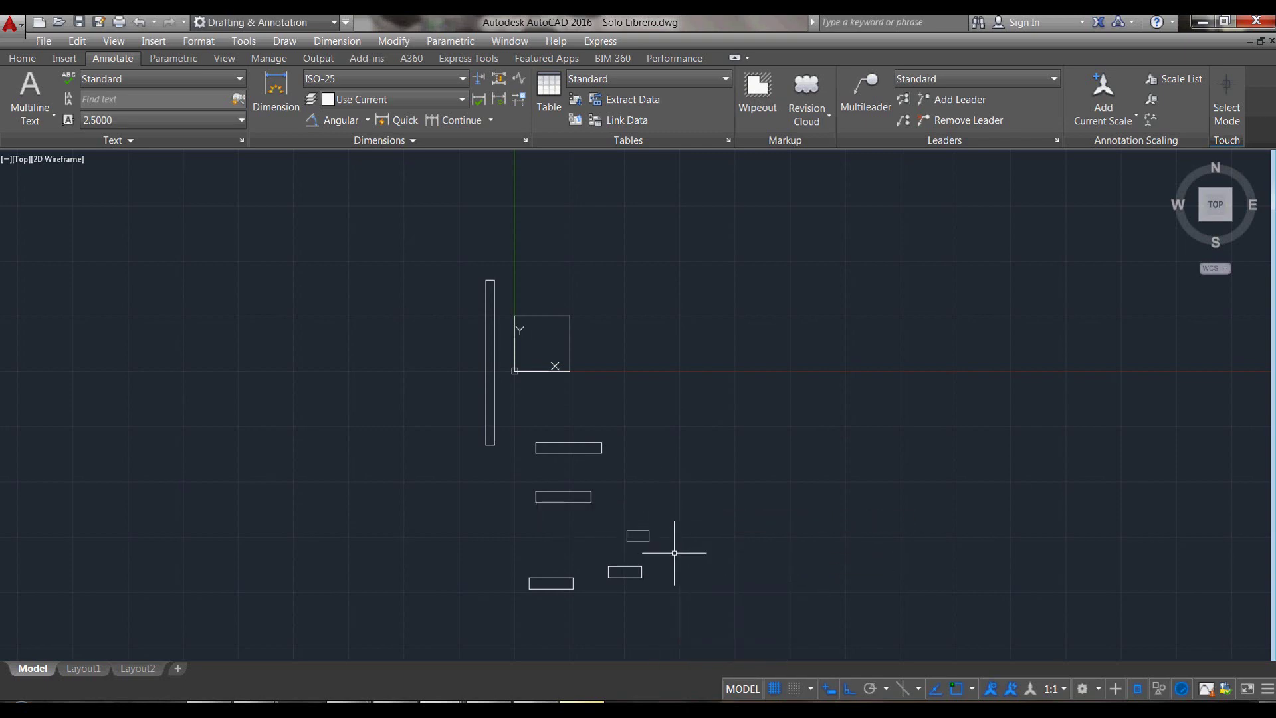
Step: Move the first two shelf rectangles onto the stack, aligning their left corners
middle_click_drag(547, 595, 580, 522)
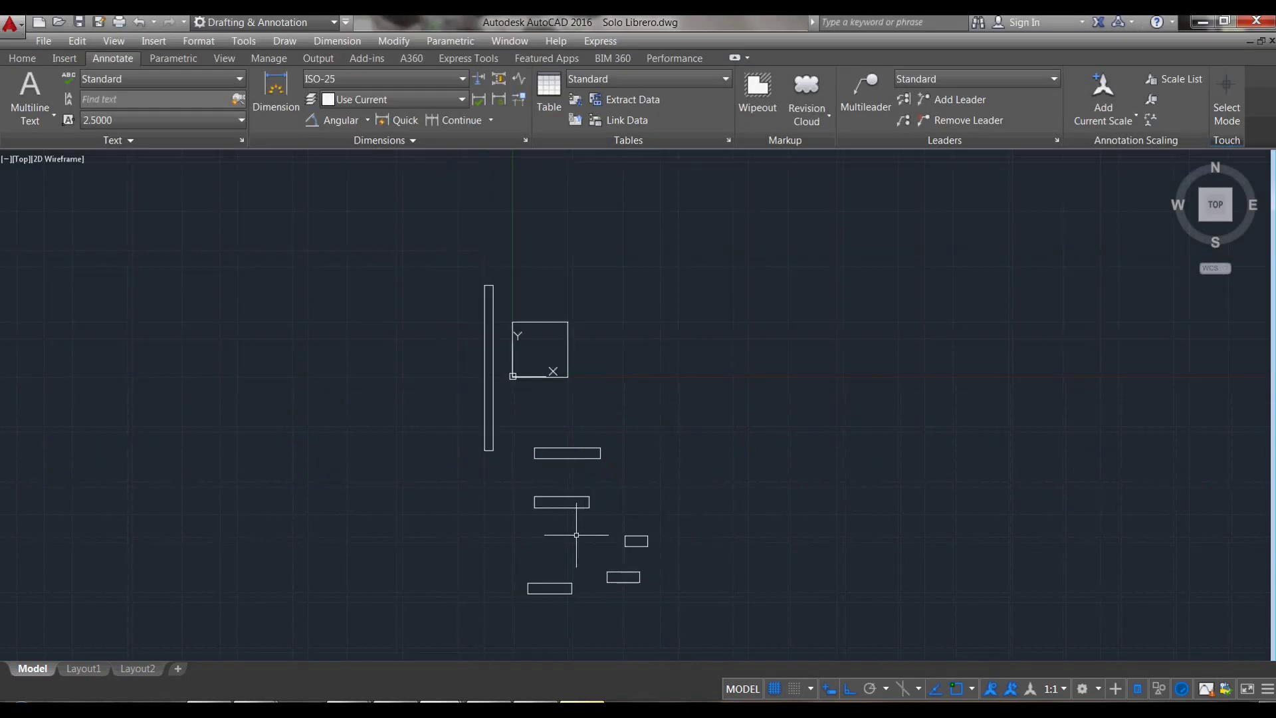
type("m")
key("Return")
key("Return")
left_click(534, 507)
left_click(534, 448)
key("Return")
left_click(532, 588)
key("Return")
left_click(549, 593)
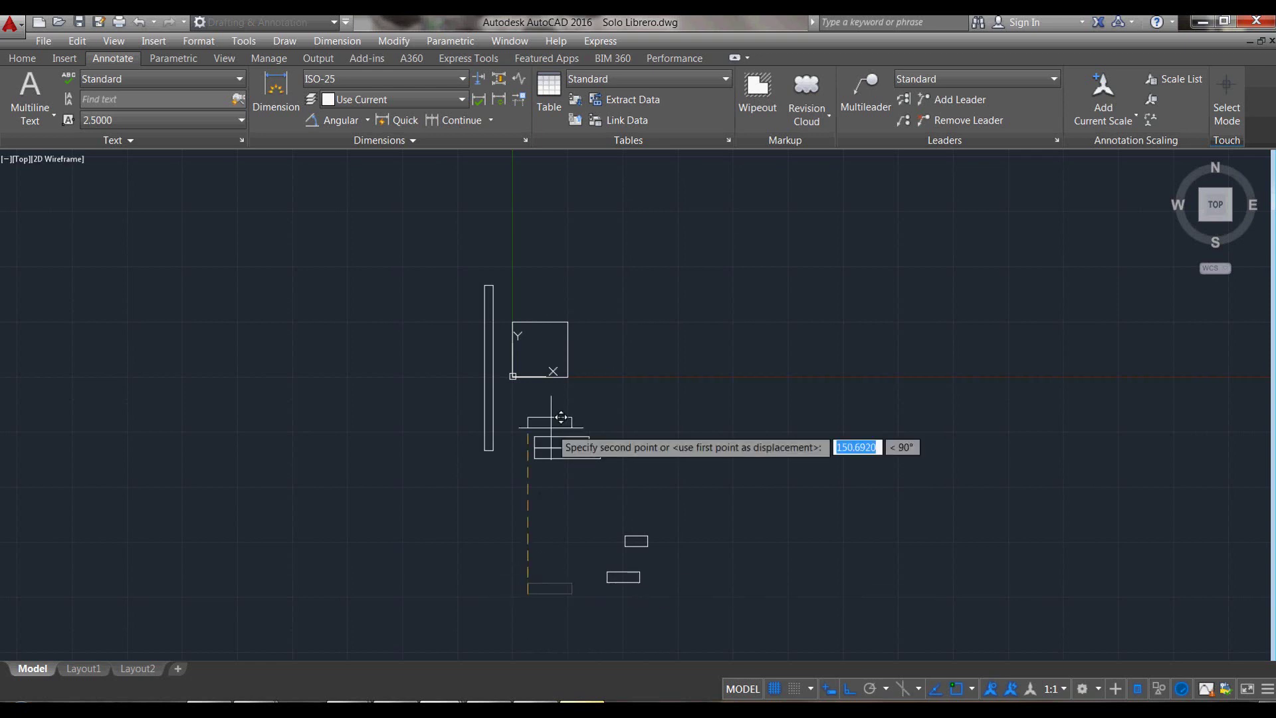
left_click(558, 435)
Step: Move the smallest shelf rectangles onto the top of the left-aligned stack
key("Return")
left_click(608, 582)
key("Return")
left_click(534, 425)
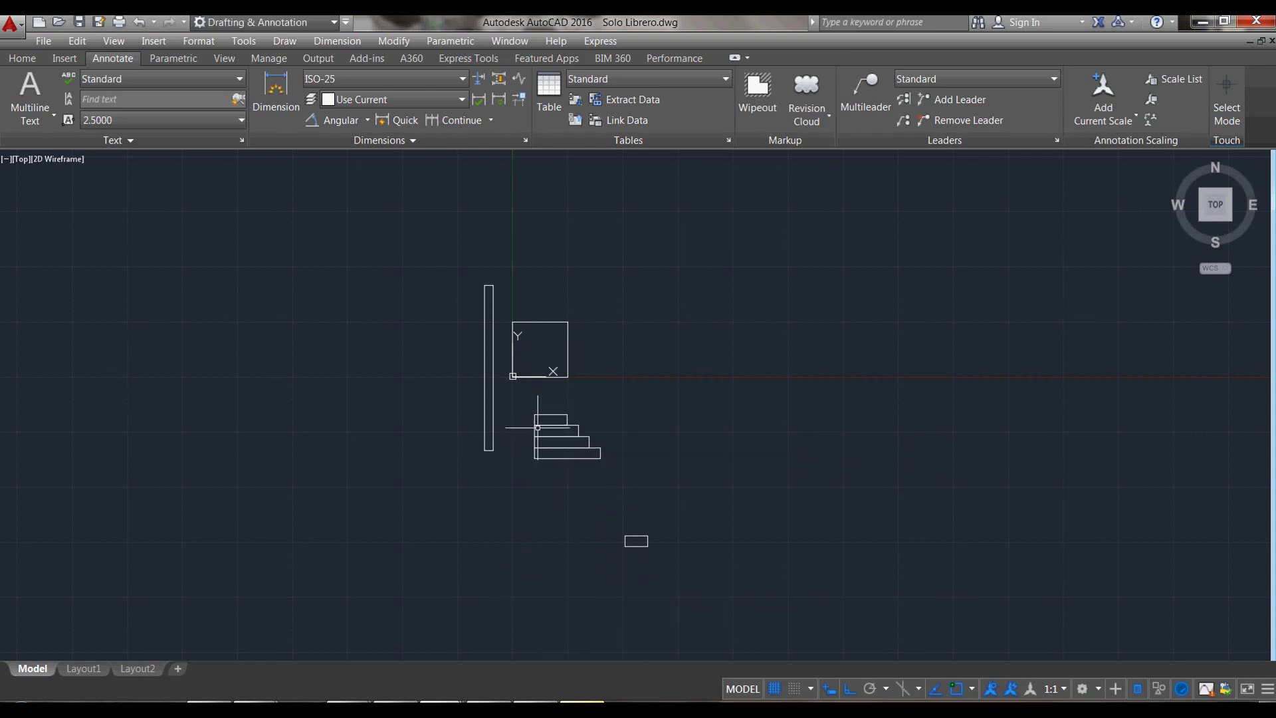
left_click(691, 562)
left_click(610, 515)
key("Return")
left_click(625, 546)
left_click(534, 414)
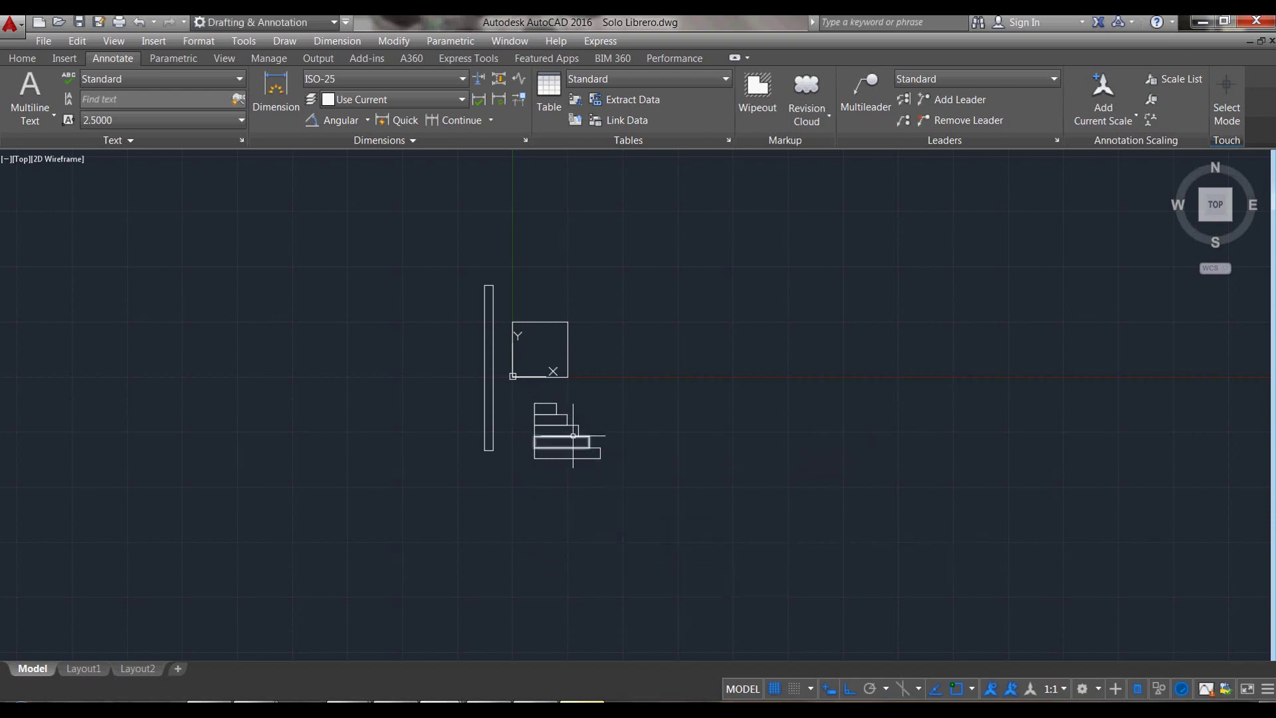
scroll(573, 436, "up", 1)
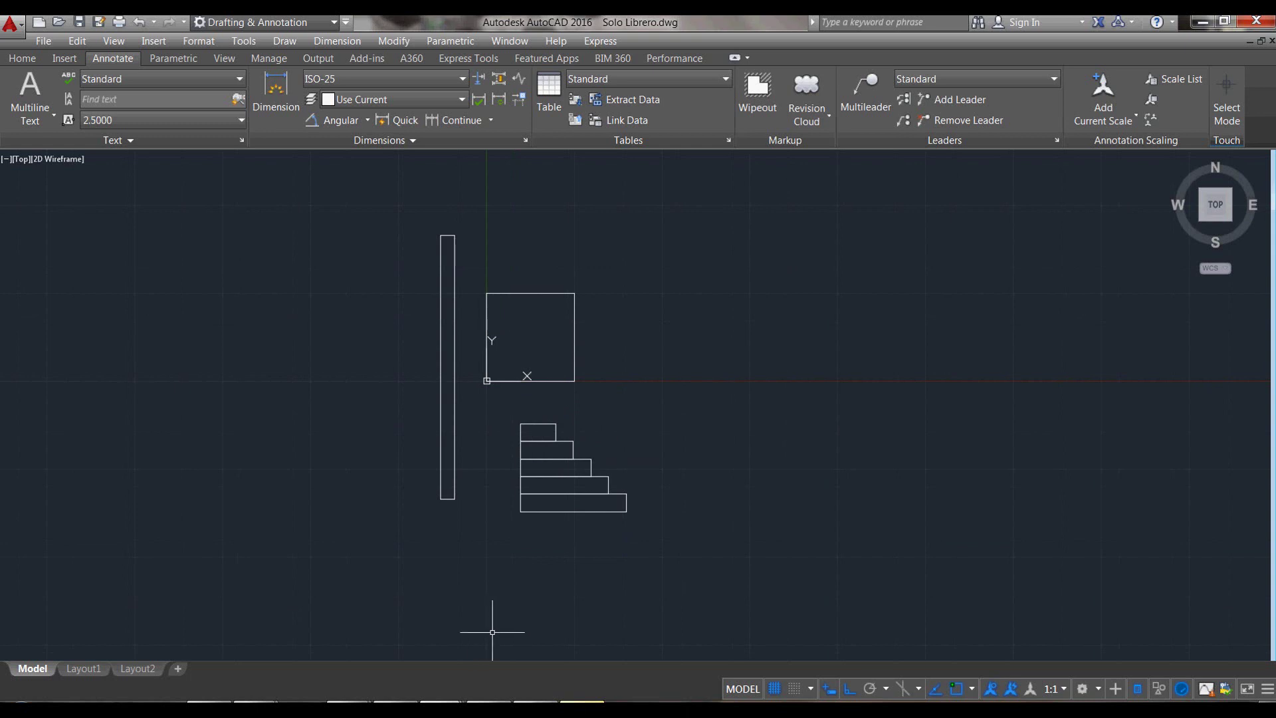
scroll(587, 472, "up", 1)
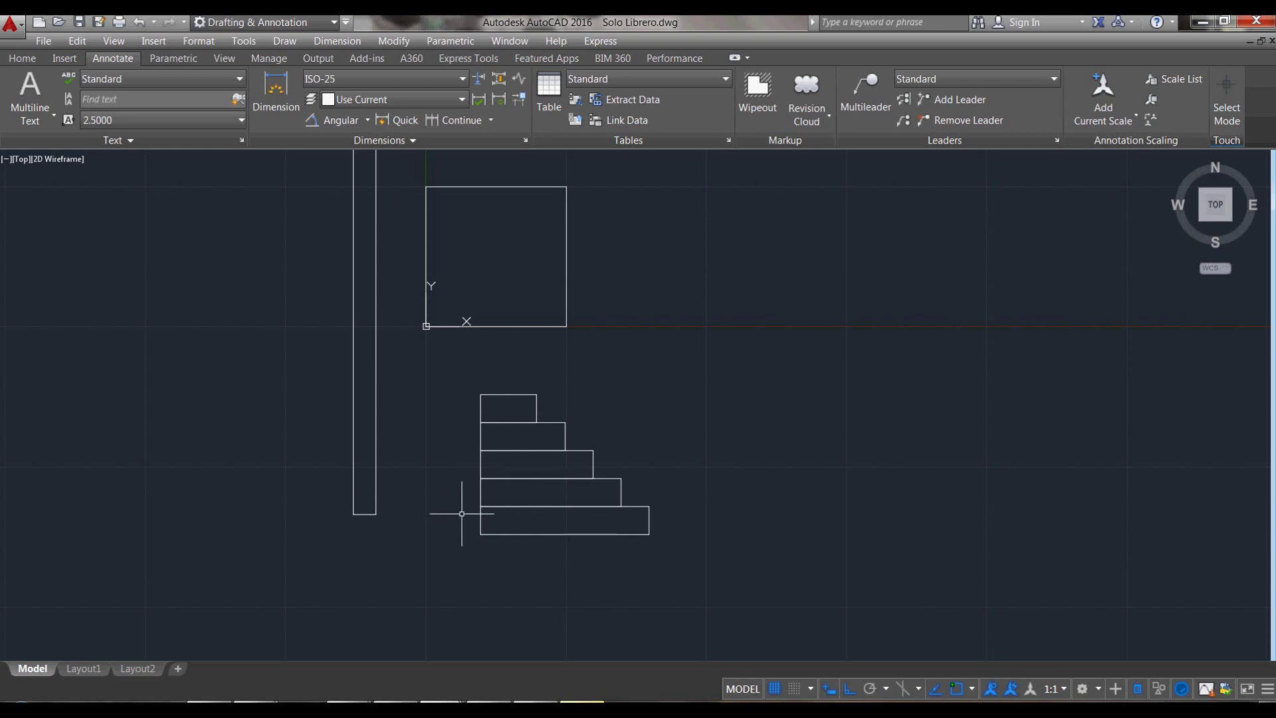
Step: Draw a 60 by 1 strip and move it onto the bottom shelf's lower edge
scroll(519, 305, "down", 2)
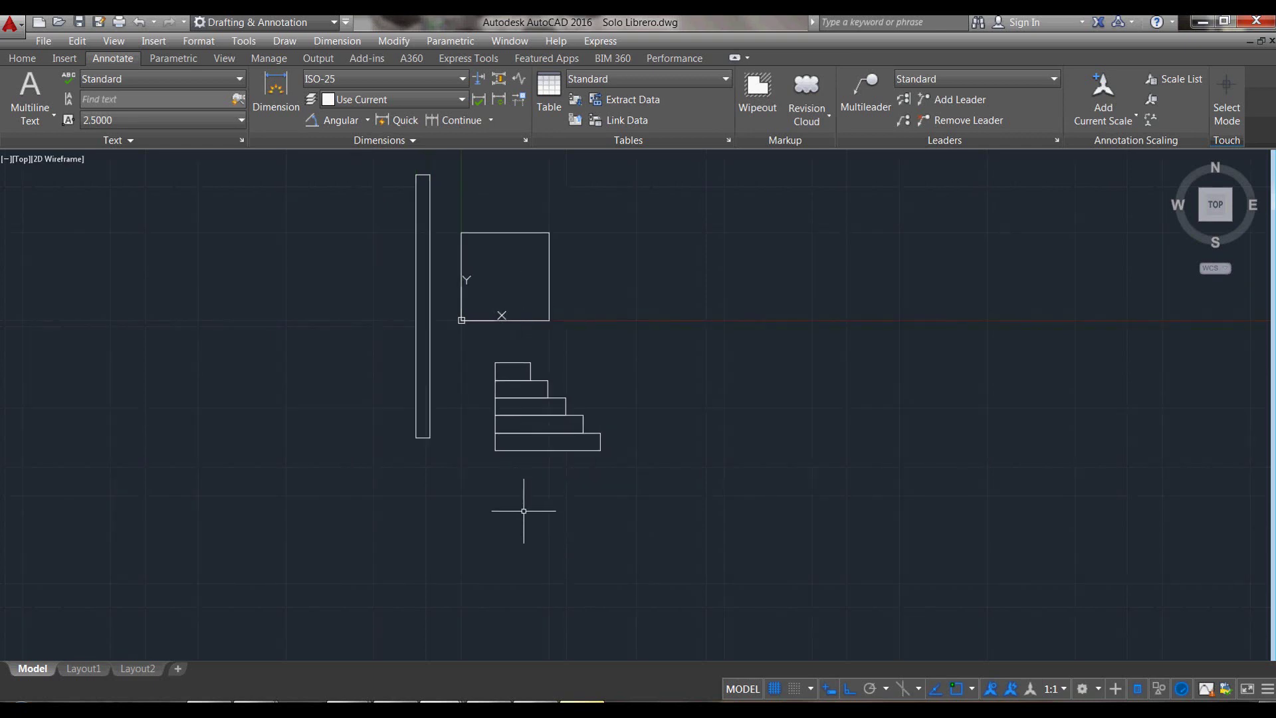
type("REC")
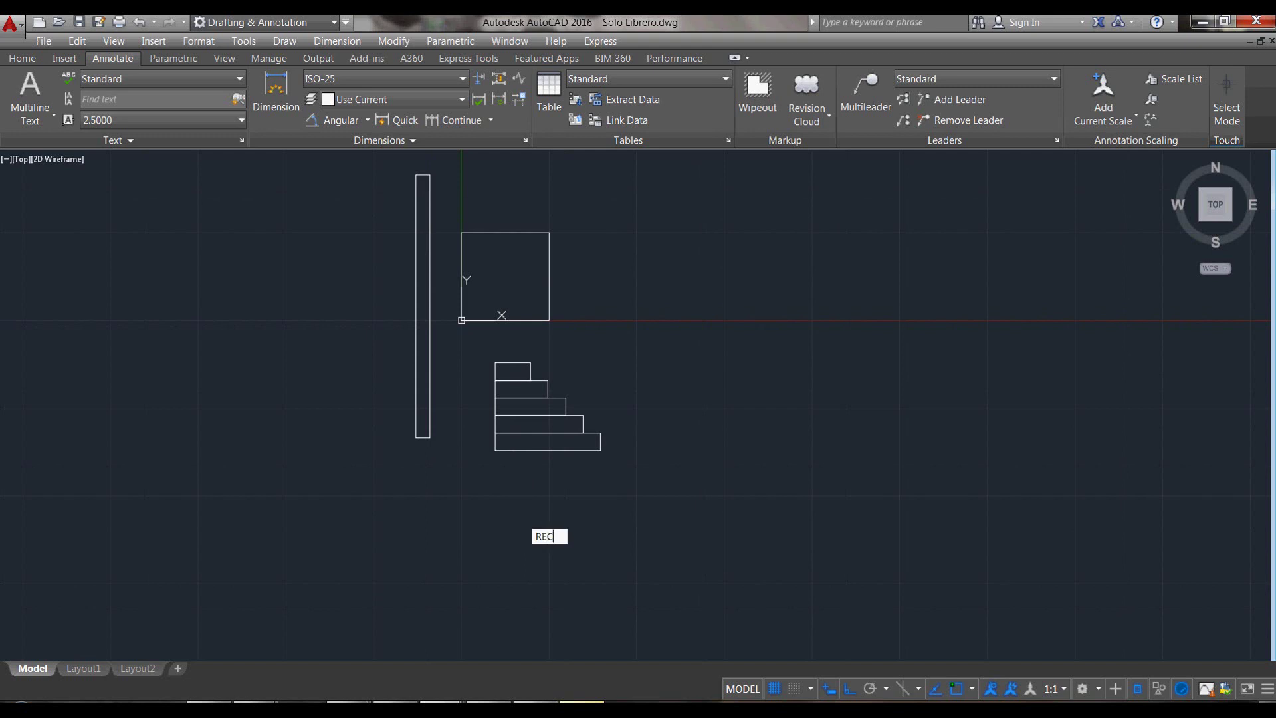
key("Return")
left_click(493, 520)
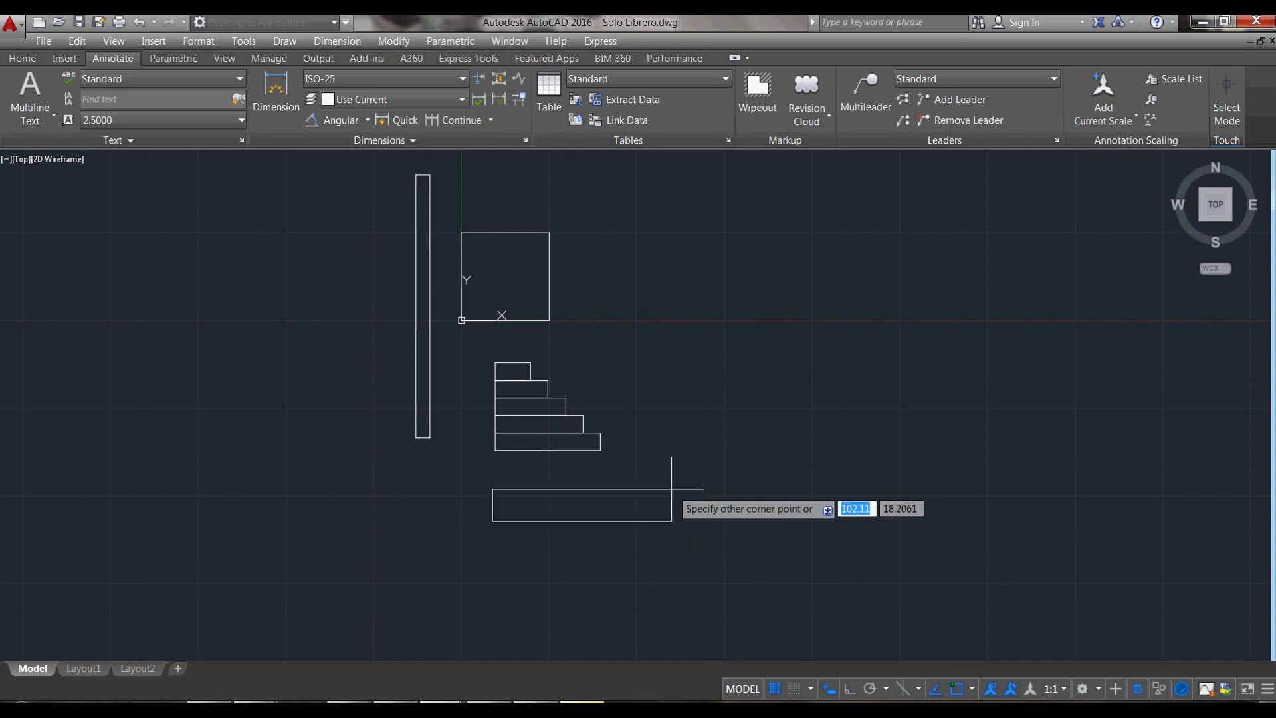
type("60")
key("Tab")
type("1")
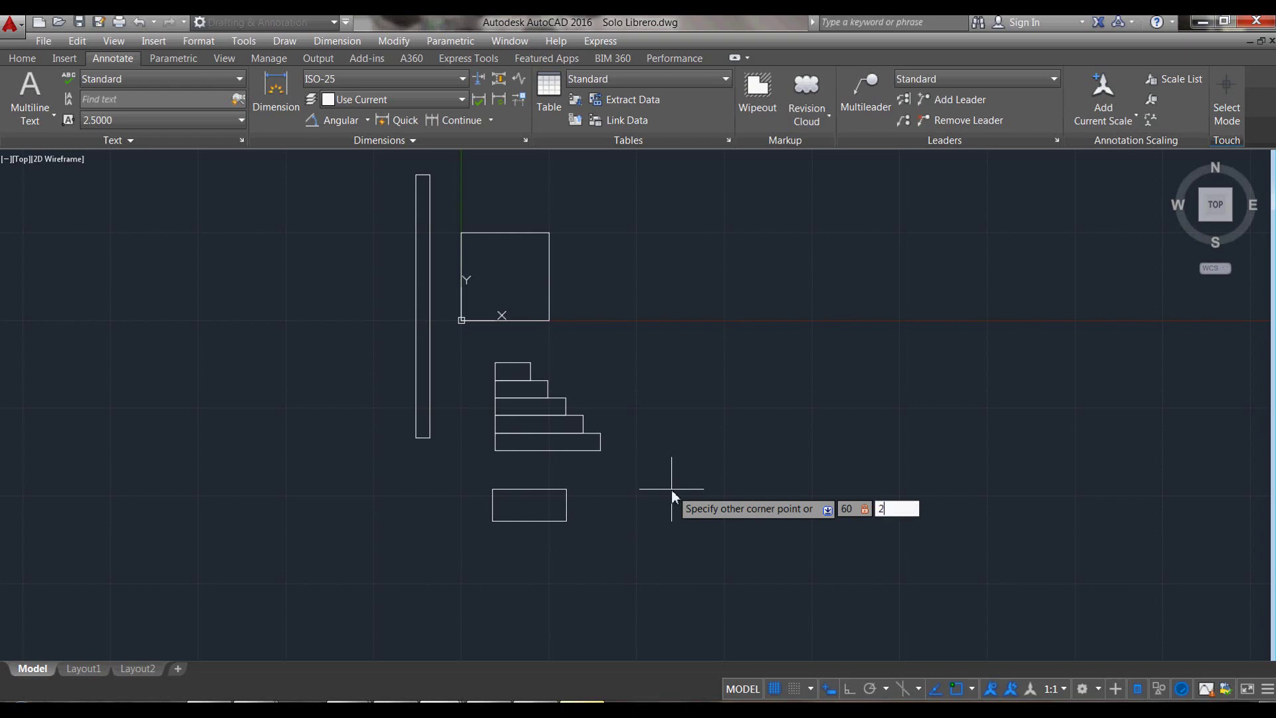
key("Return")
scroll(525, 515, "up", 2)
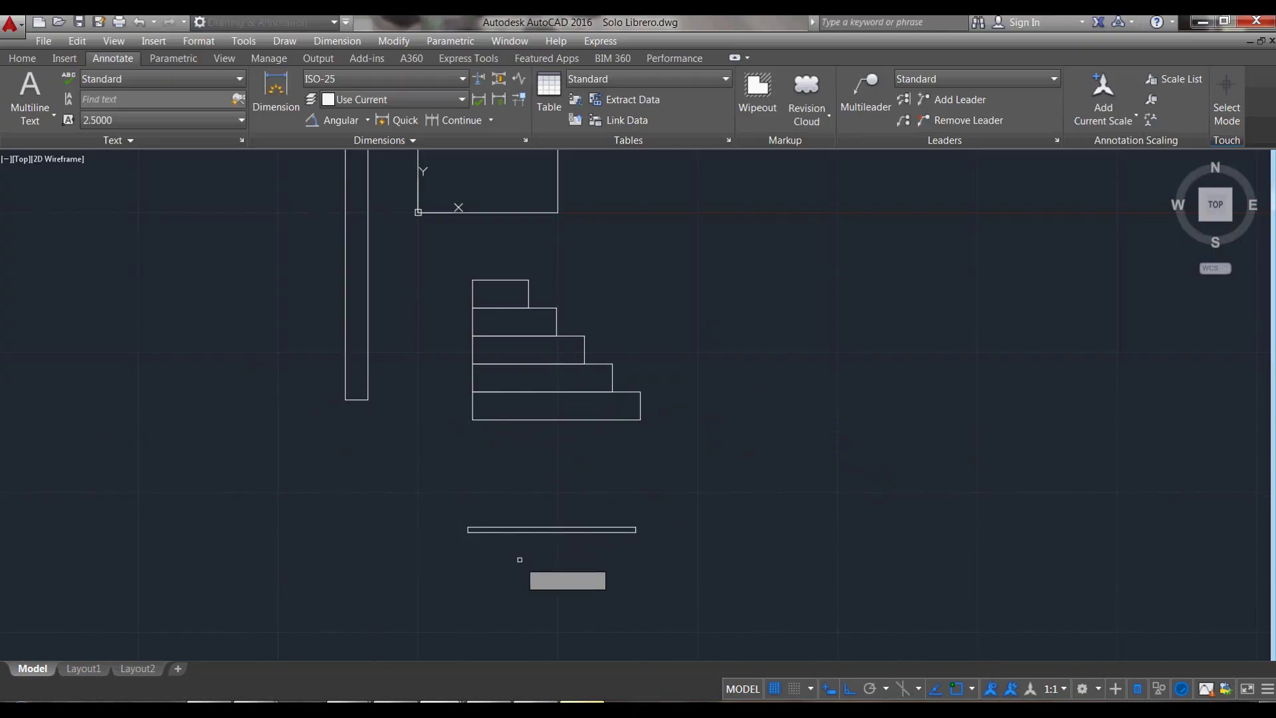
left_click(473, 529)
key("Return")
left_click(468, 529)
left_click(473, 419)
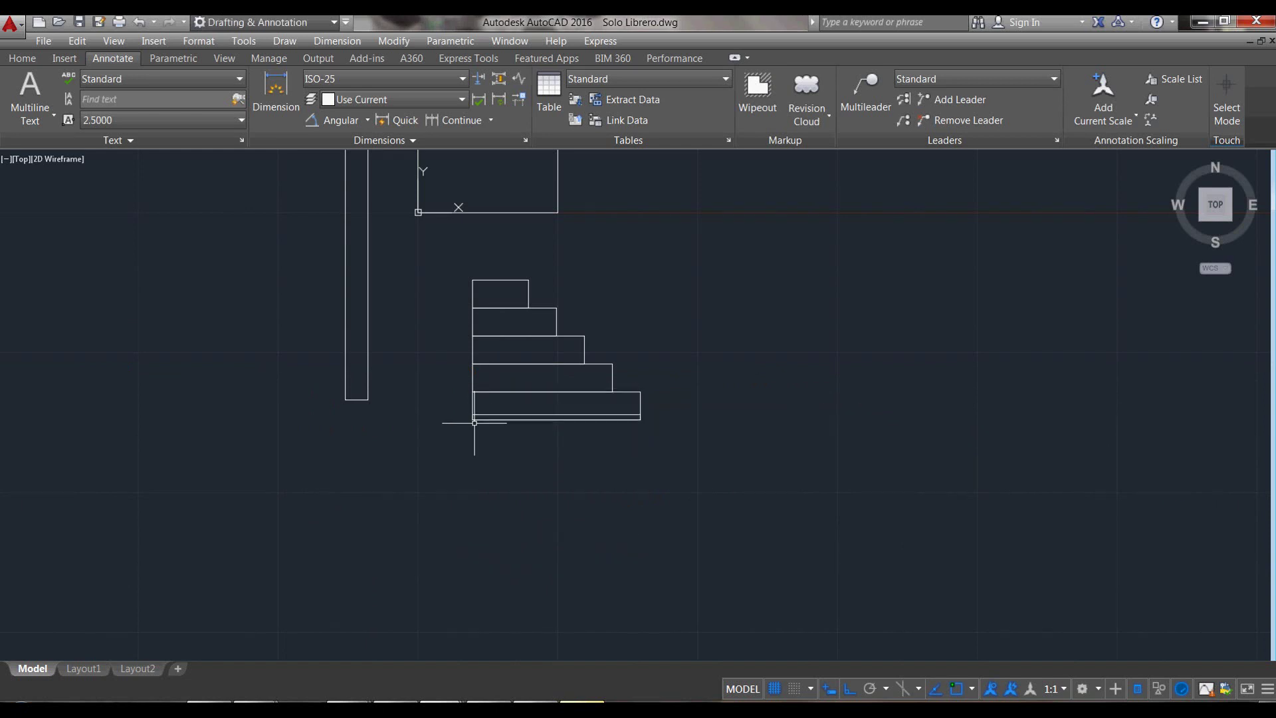
scroll(485, 420, "up", 2)
Step: Draw a 50 by 2 strip and move it onto the next shelf's bottom edge
type("rec")
key("Return")
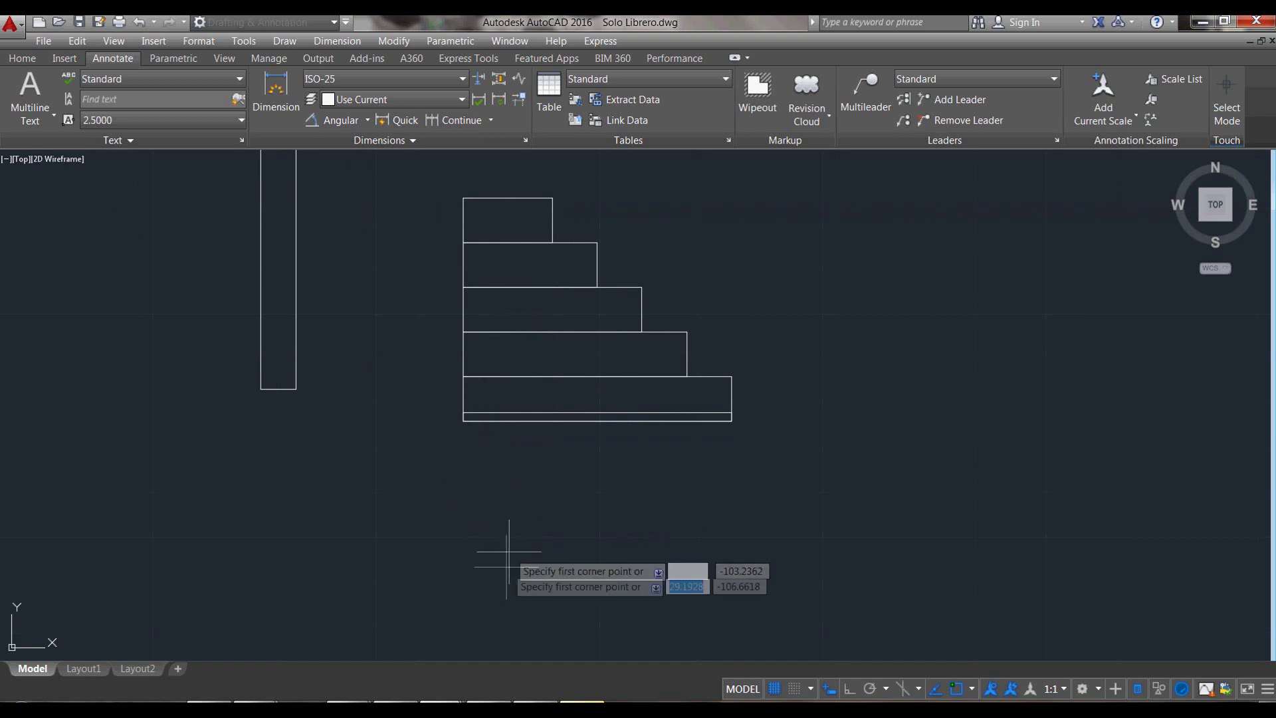
left_click(506, 567)
type("50")
key("Tab")
type("2")
key("Return")
type("m")
key("Return")
left_click(565, 562)
key("Return")
left_click(506, 567)
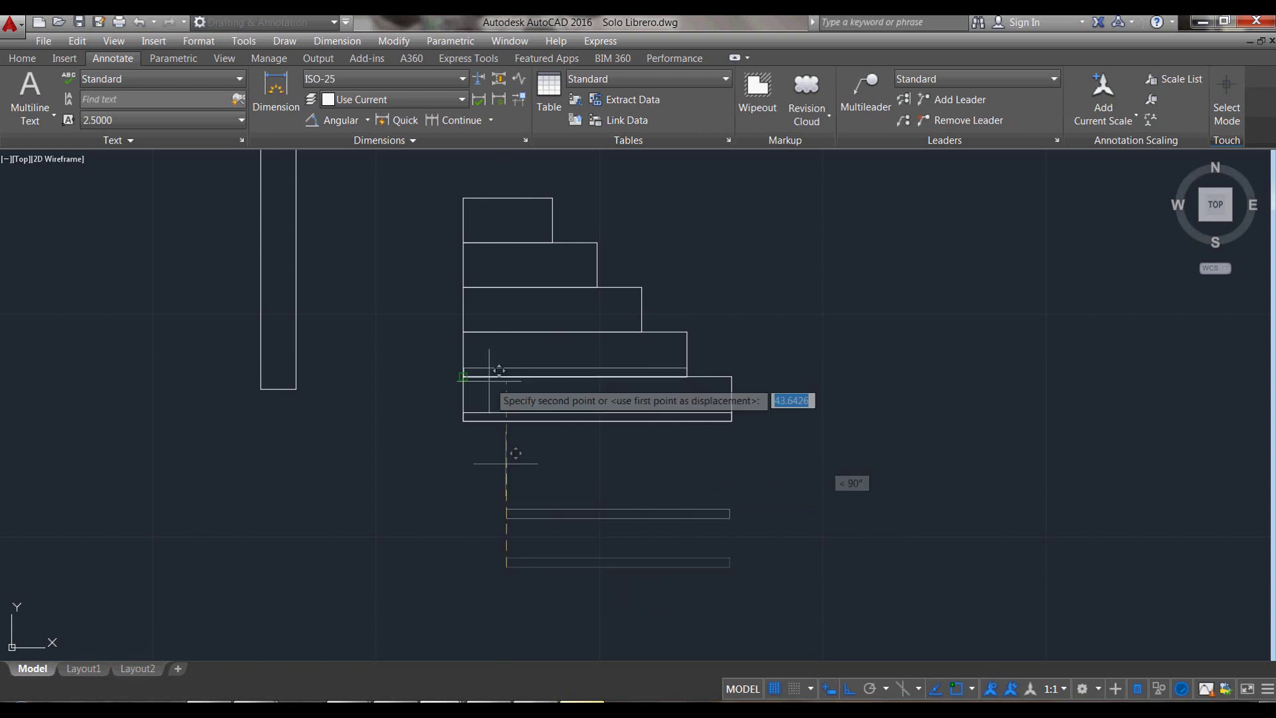
left_click(463, 376)
type("REC")
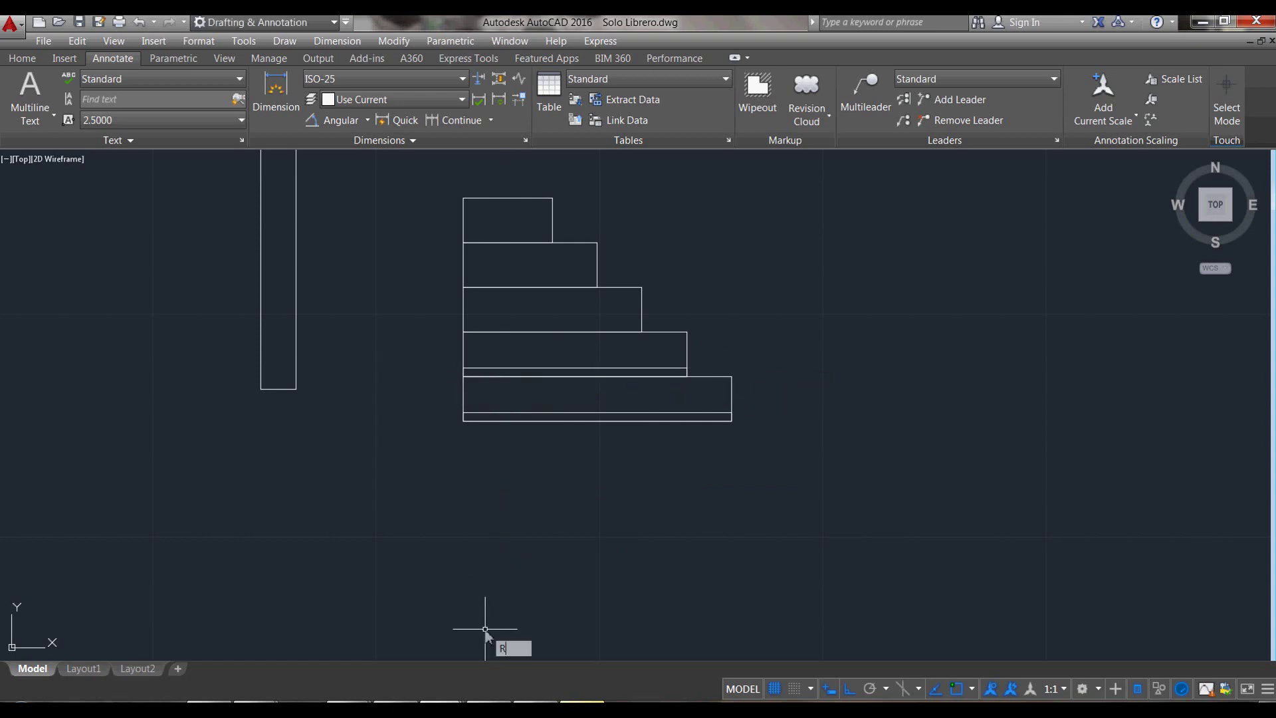
Step: Draw a 40x2 strip and move it onto the third shelf's bottom edge
key("Return")
left_click(551, 593)
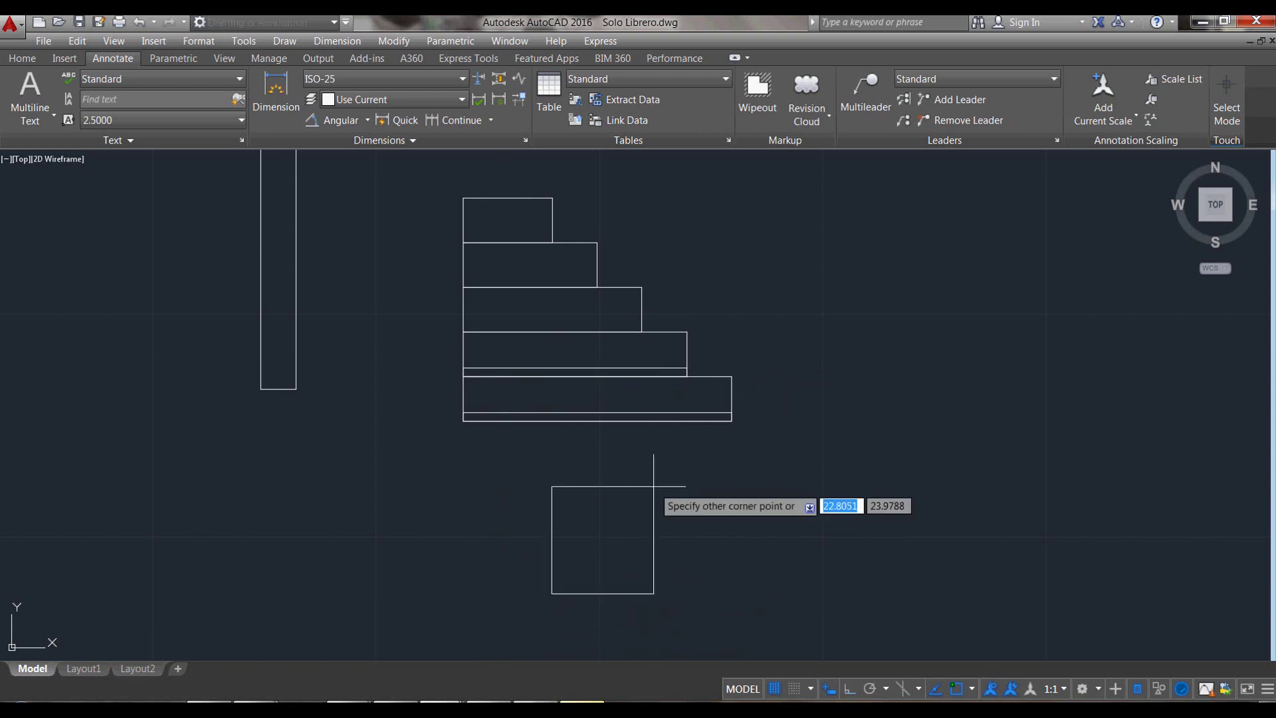
type("40")
key("Tab")
type("2")
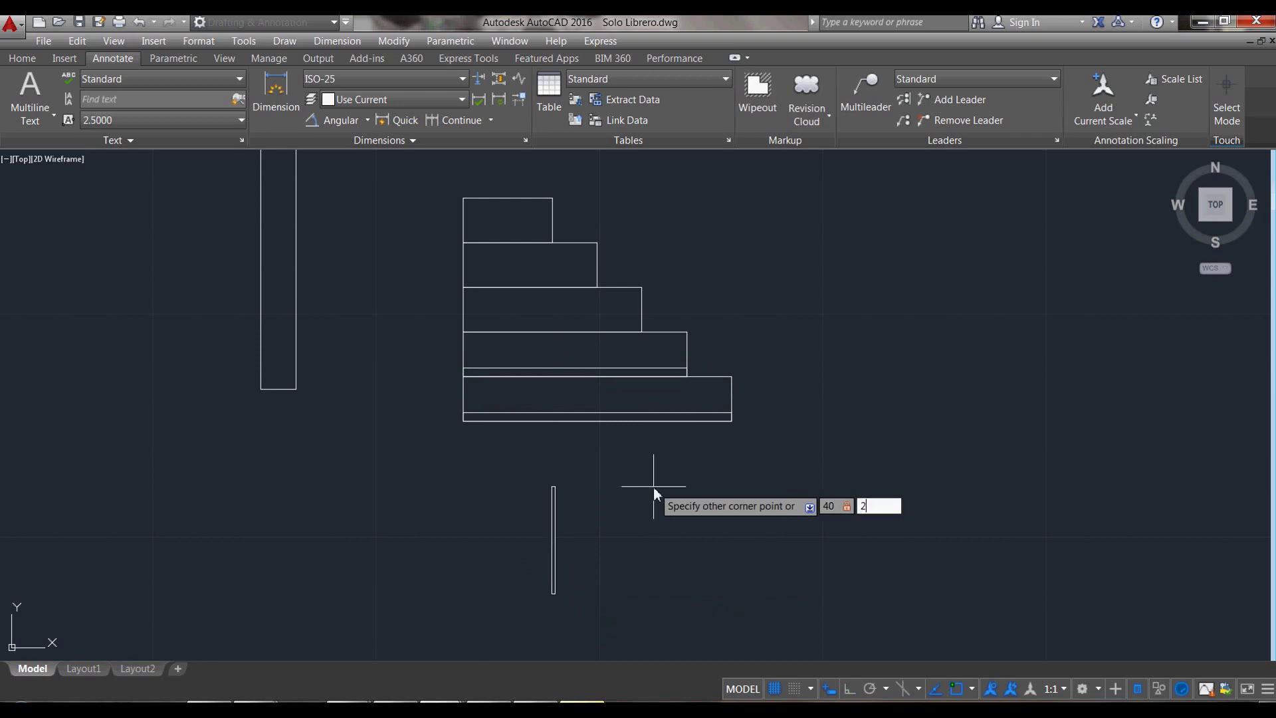
key("Return")
type("m")
key("Return")
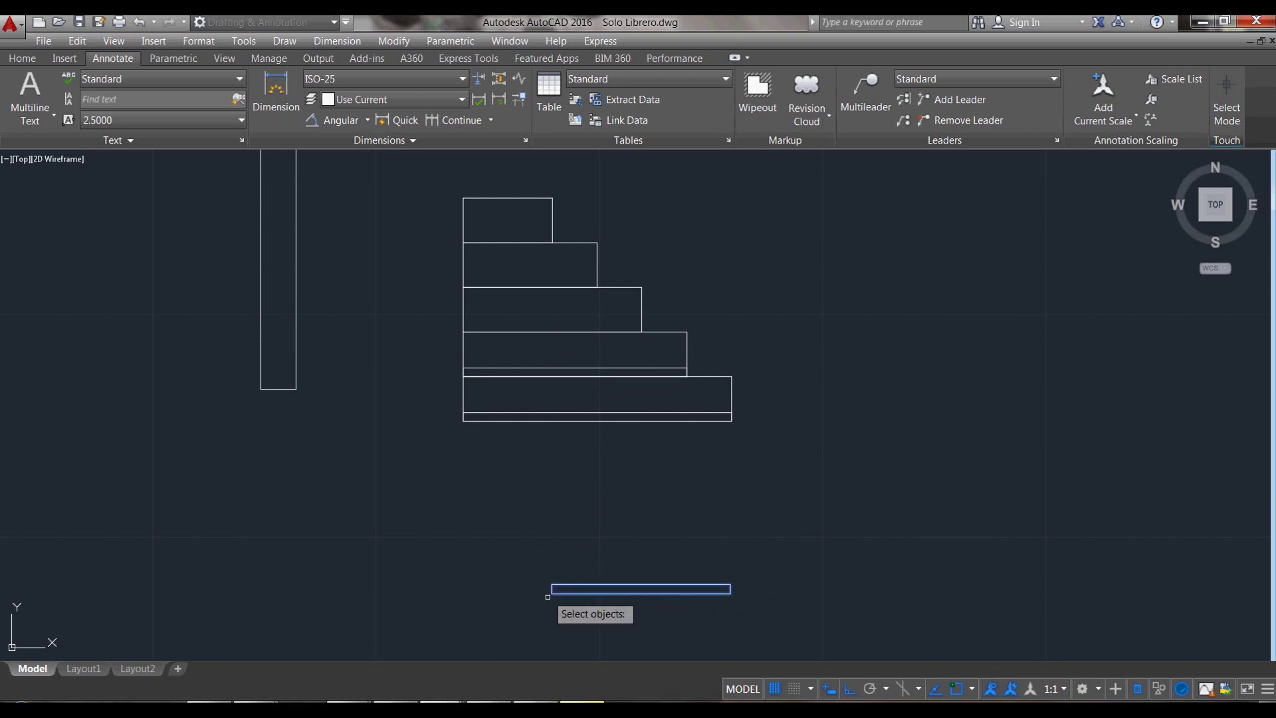
left_click(553, 590)
key("Return")
left_click(463, 332)
Step: Draw a 30x2 strip and move it to the second shelf's bottom-left corner
key("Return")
left_click(544, 561)
type("0")
key("Tab")
type("2")
key("Return")
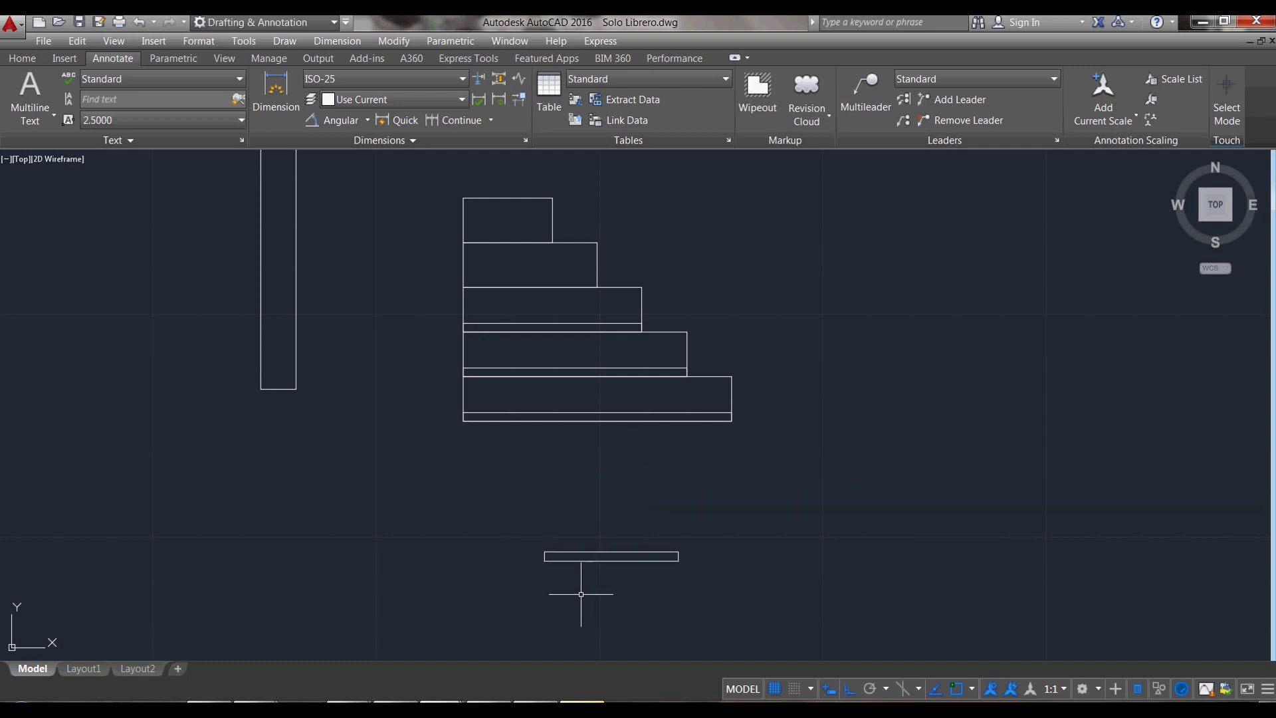
key("Return")
left_click(581, 561)
key("Return")
left_click(544, 561)
left_click(463, 287)
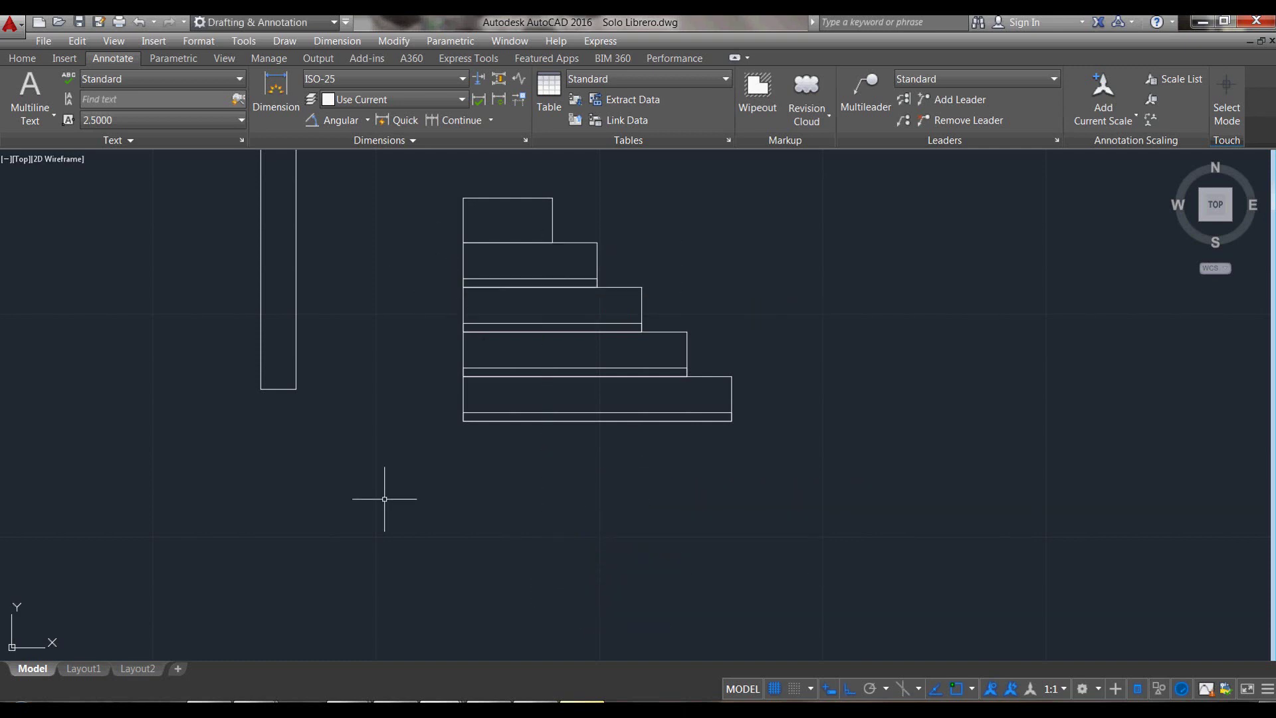
type("REC")
Step: Draw a 20x2 strip and move it along the top shelf's bottom edge
key("Return")
left_click(483, 547)
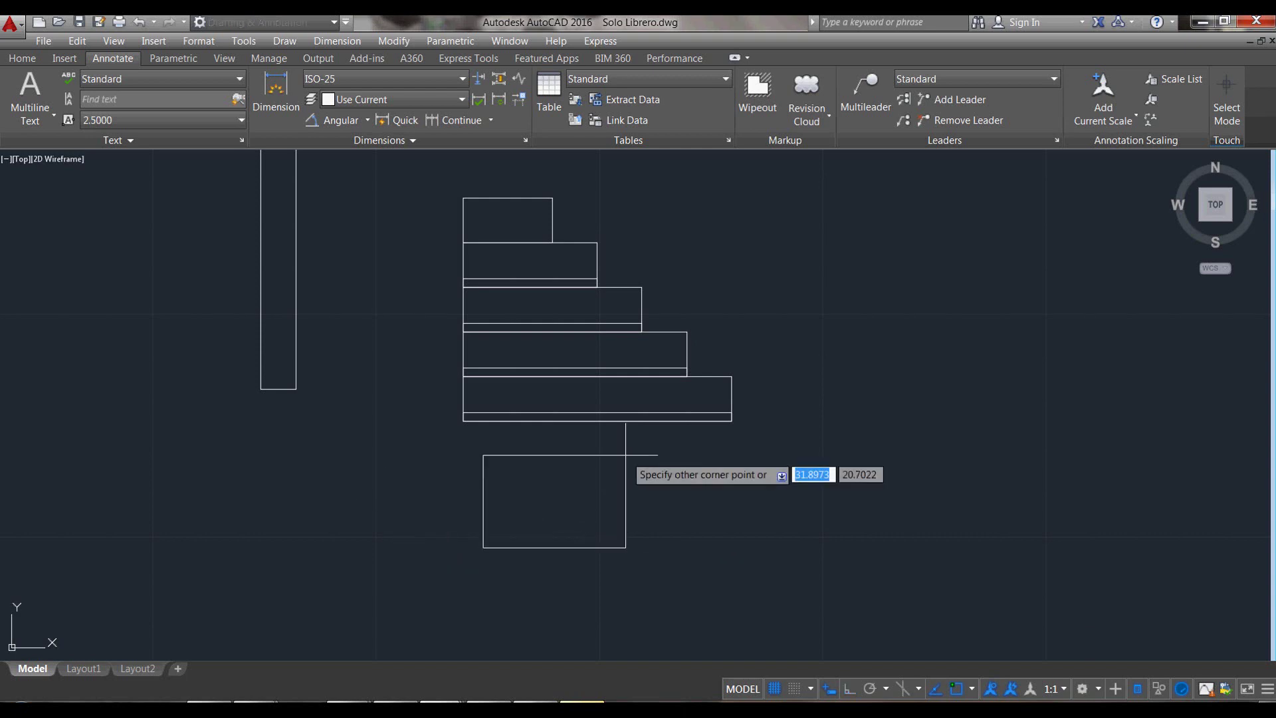
key("Tab")
type("2")
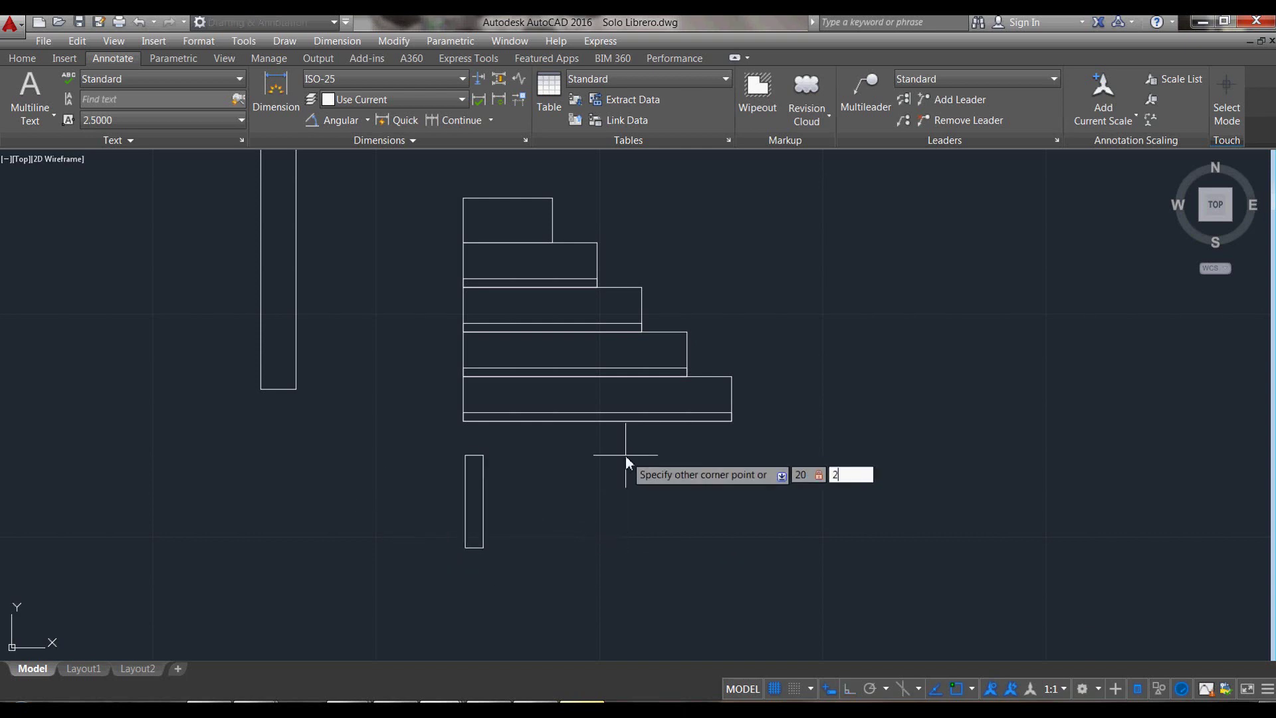
key("Return")
type("m")
key("Return")
left_click(501, 508)
left_click(479, 570)
key("Return")
left_click(483, 547)
left_click(463, 242)
scroll(562, 322, "down", 4)
Step: Rotate the tall side panel 20° about its lower-left corner
scroll(556, 488, "down", 2)
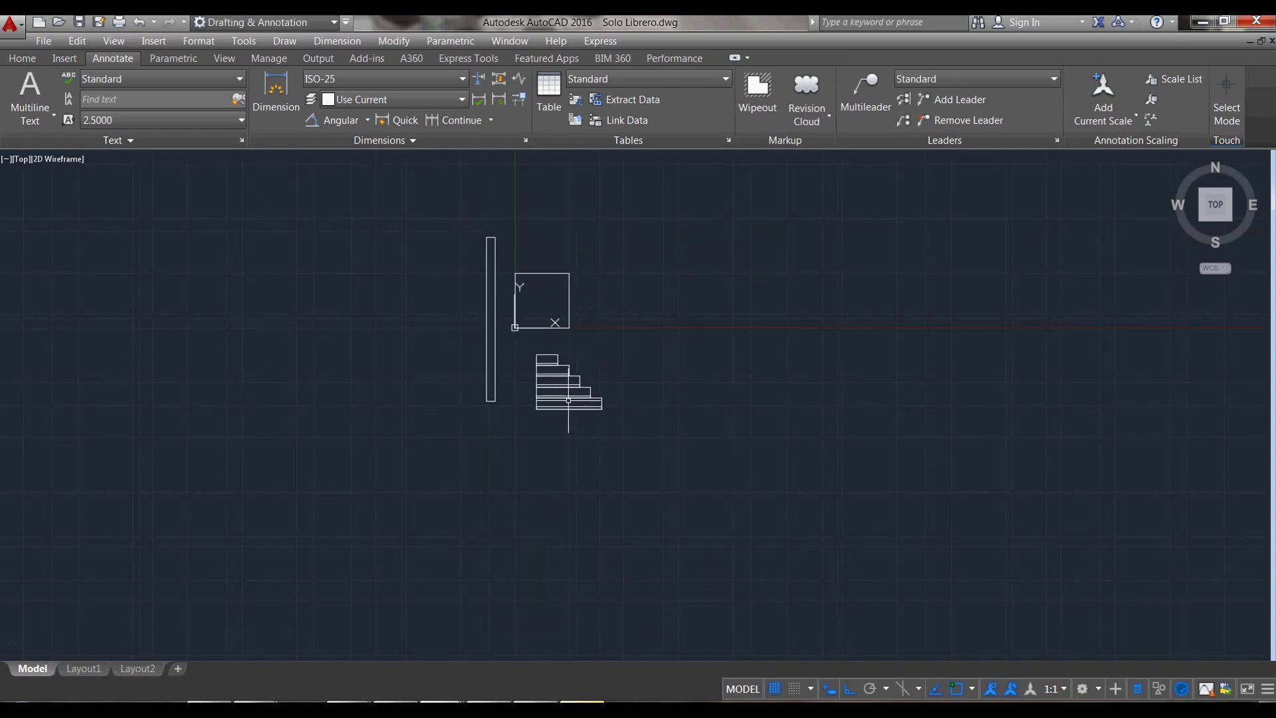
scroll(568, 400, "up", 2)
scroll(542, 528, "down", 2)
scroll(545, 512, "up", 2)
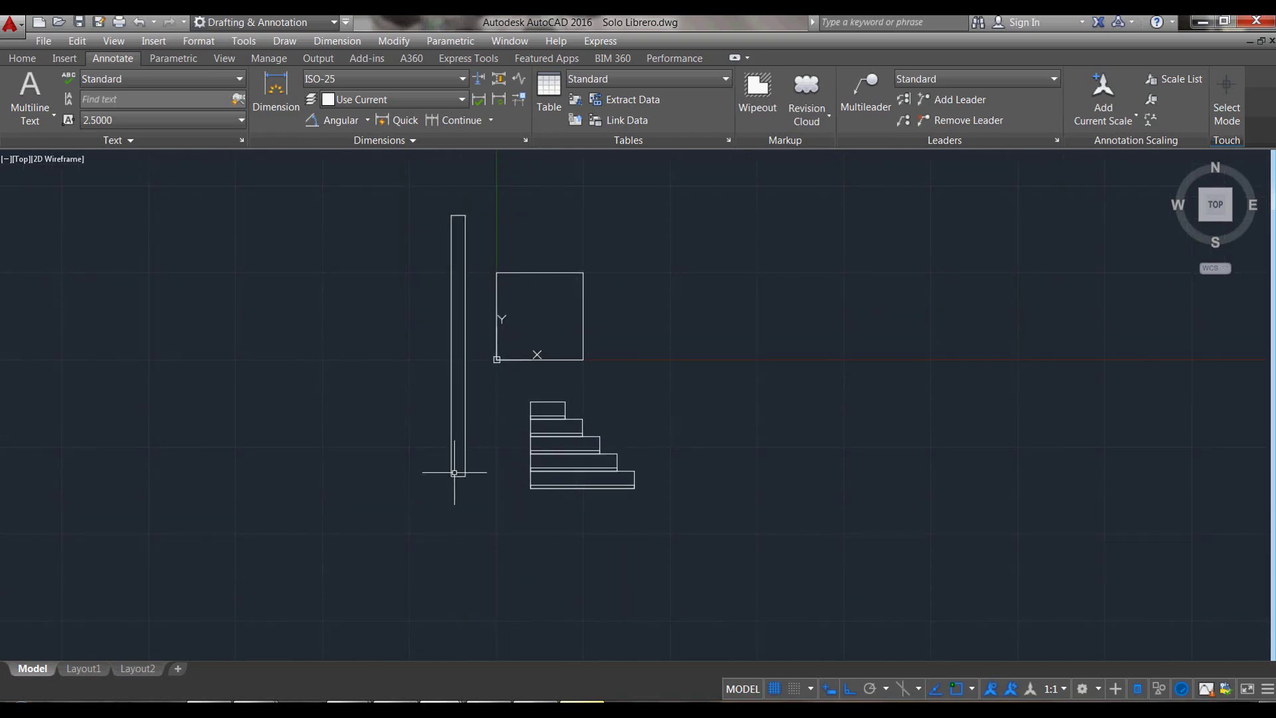
type("R")
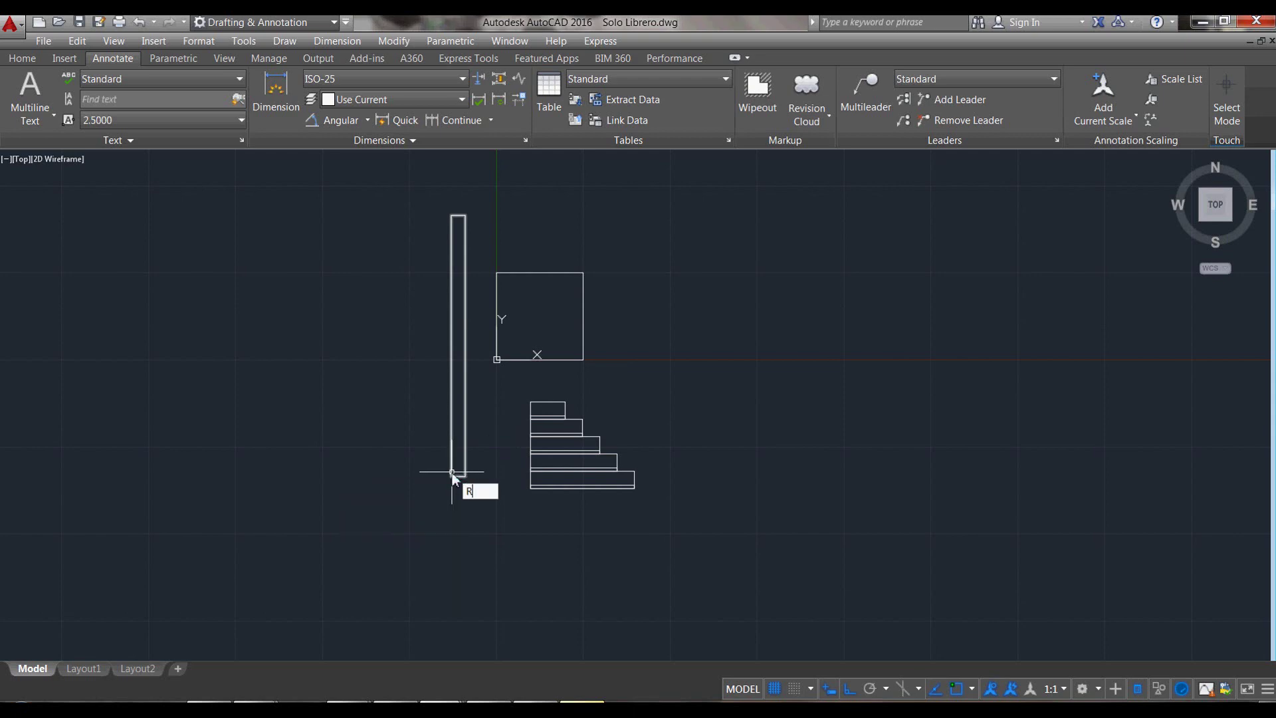
type("o")
key("Return")
left_click(472, 507)
left_click(447, 476)
key("Return")
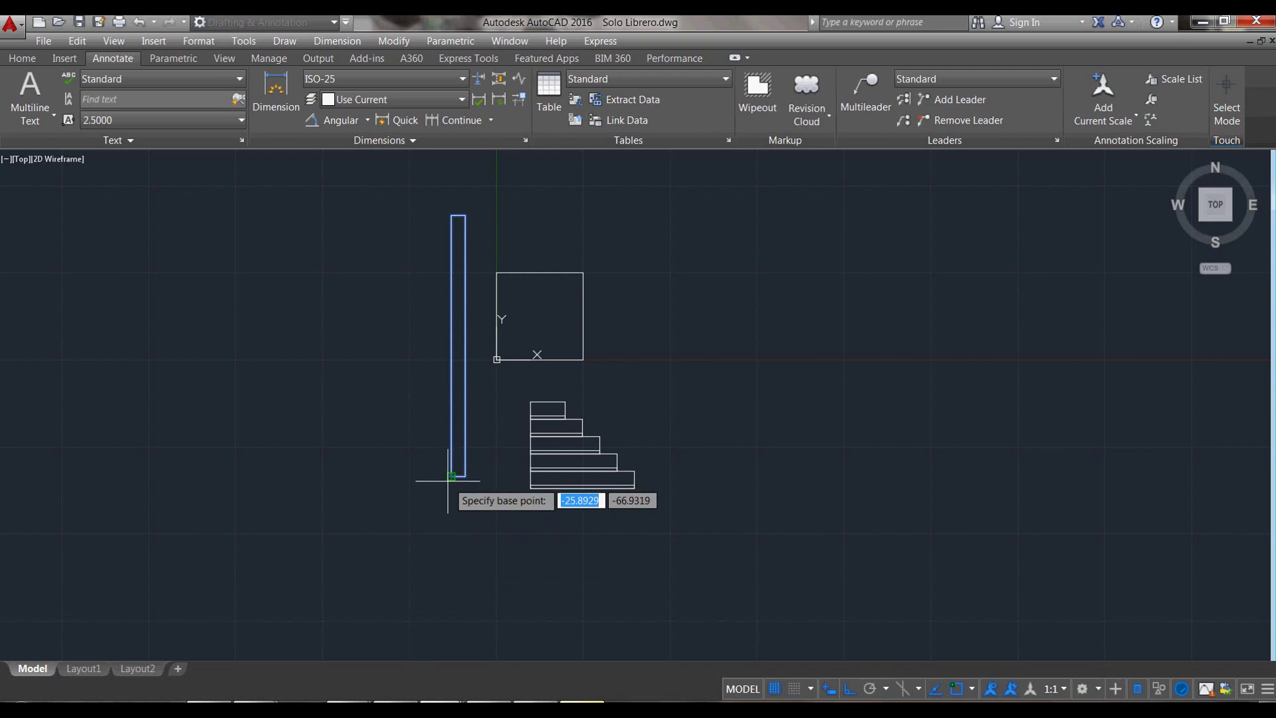
left_click(451, 476)
type("0")
key("Return")
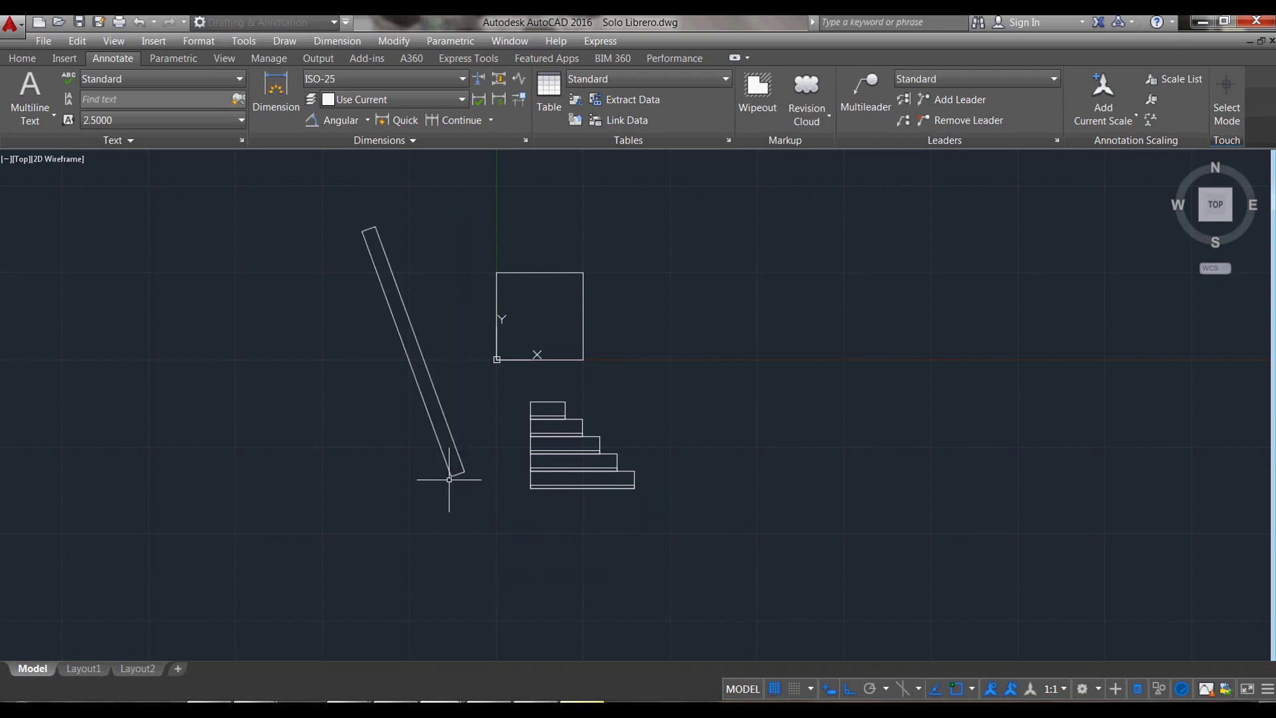
Step: Move the tilted panel so its lower-left corner meets the square's lower-left corner
type("m")
key("Return")
left_click(465, 497)
left_click(430, 444)
key("Return")
left_click(451, 476)
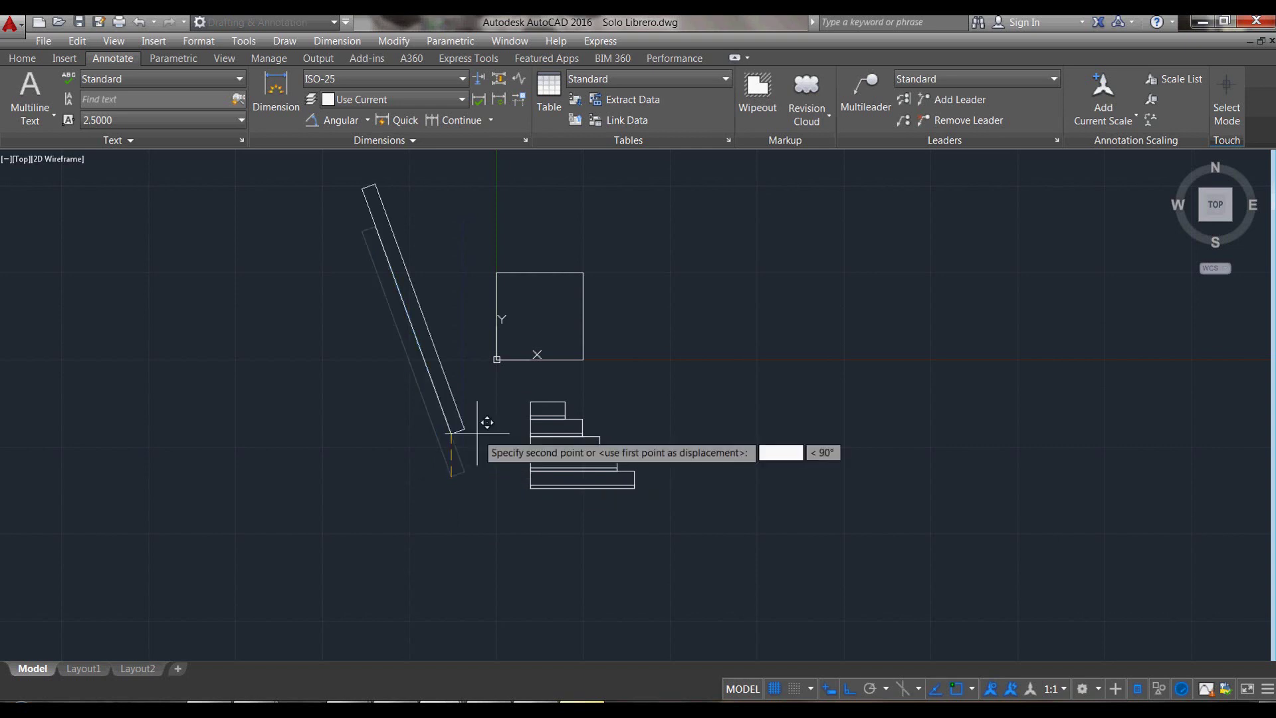
left_click(496, 360)
scroll(472, 447, "down", 2)
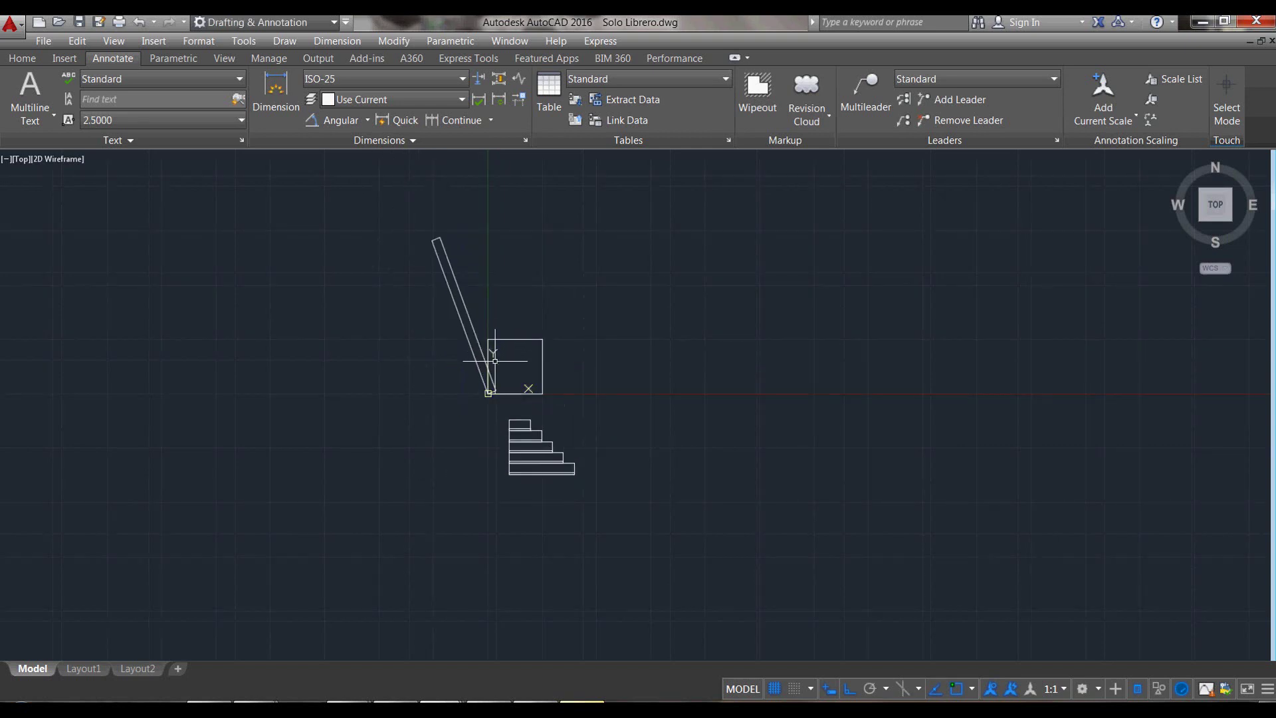
Step: Try resizing and scaling the small square, cancelling both attempts
left_click(598, 359)
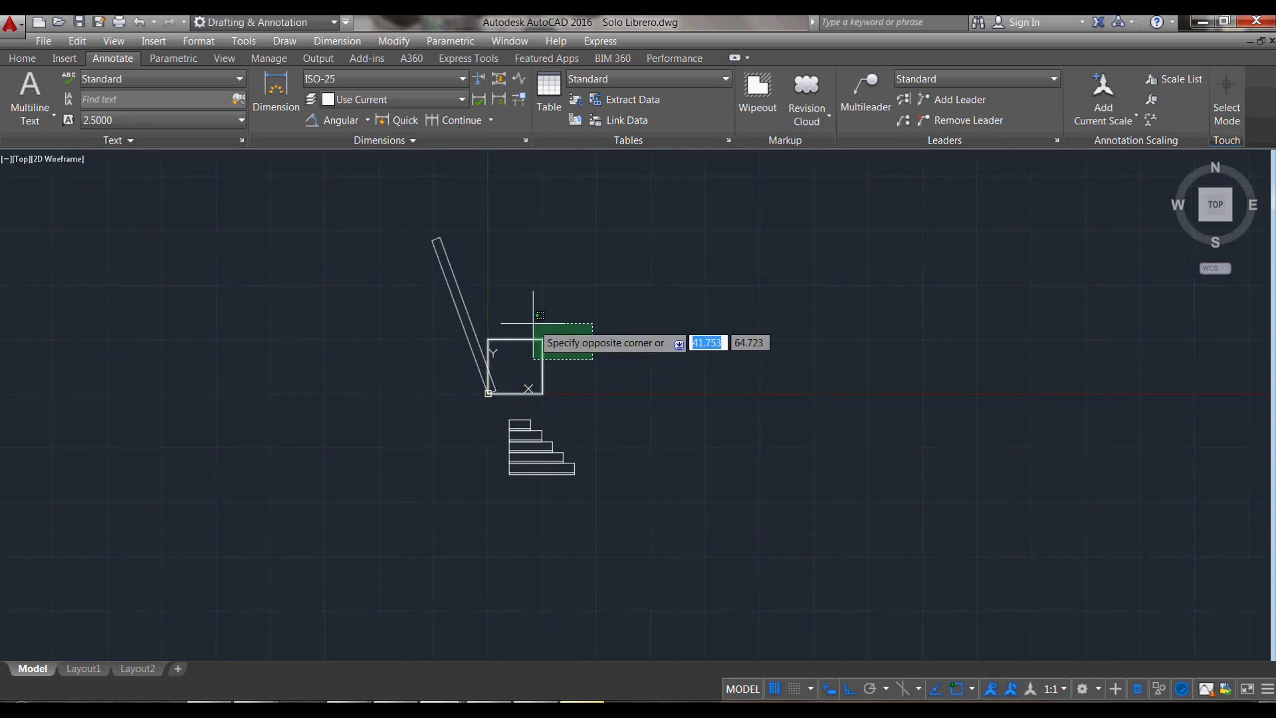
left_click(528, 321)
left_click(543, 339)
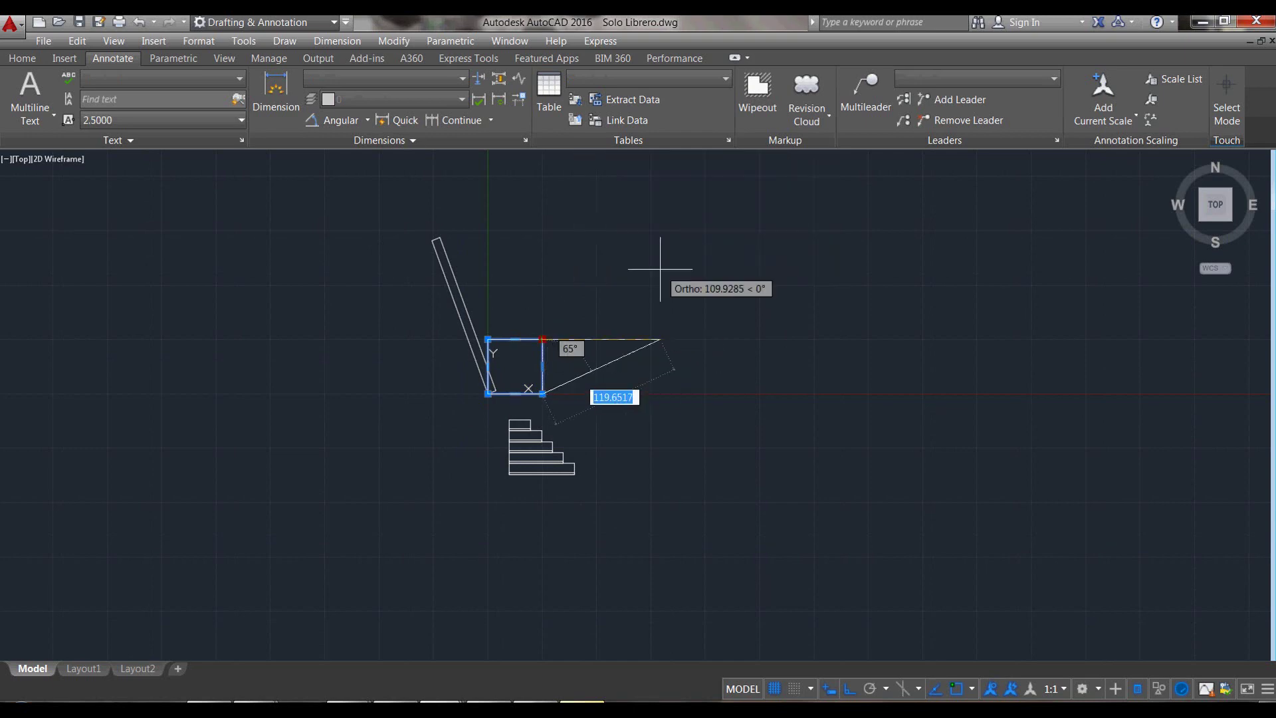
key("Escape")
key("Escape")
scroll(508, 399, "up", 2)
type("c")
key("Return")
left_click(628, 332)
left_click(545, 276)
key("Return")
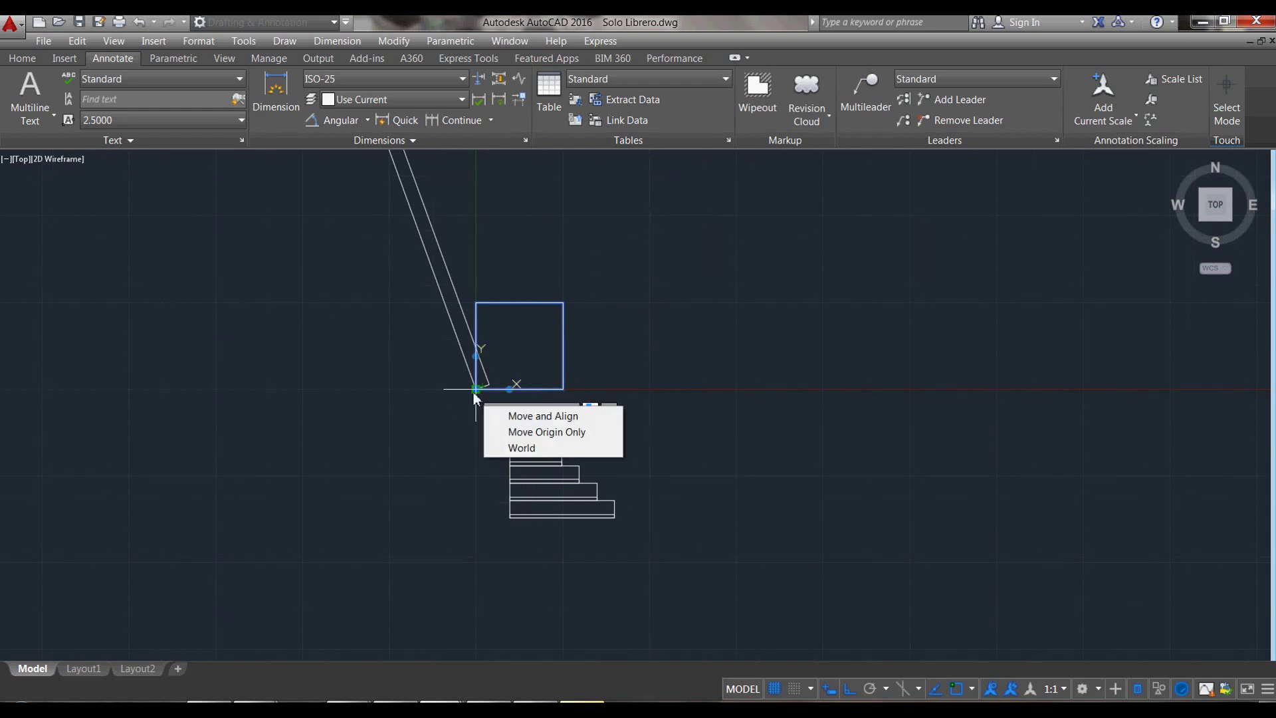
key("Escape")
Step: Scale the small square by a factor of 5 about the panel's base corner
type("sc")
key("Return")
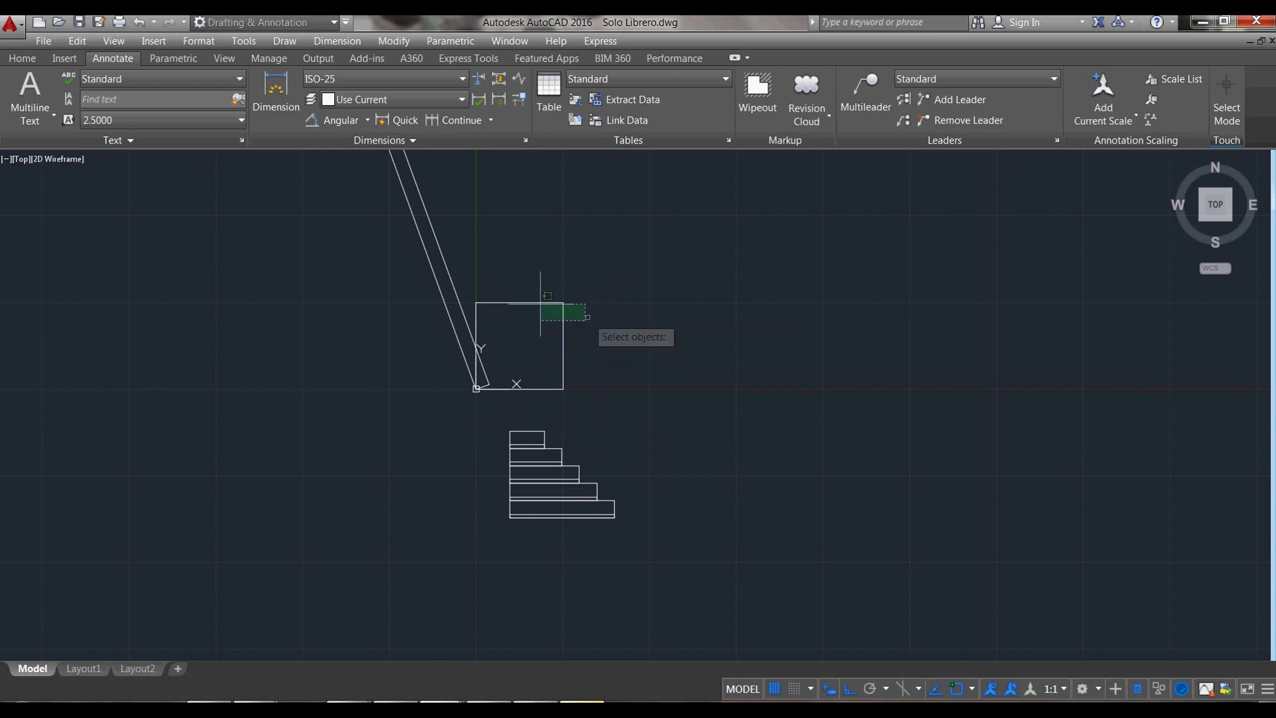
left_click_drag(597, 340, 552, 305)
key("Return")
left_click(476, 389)
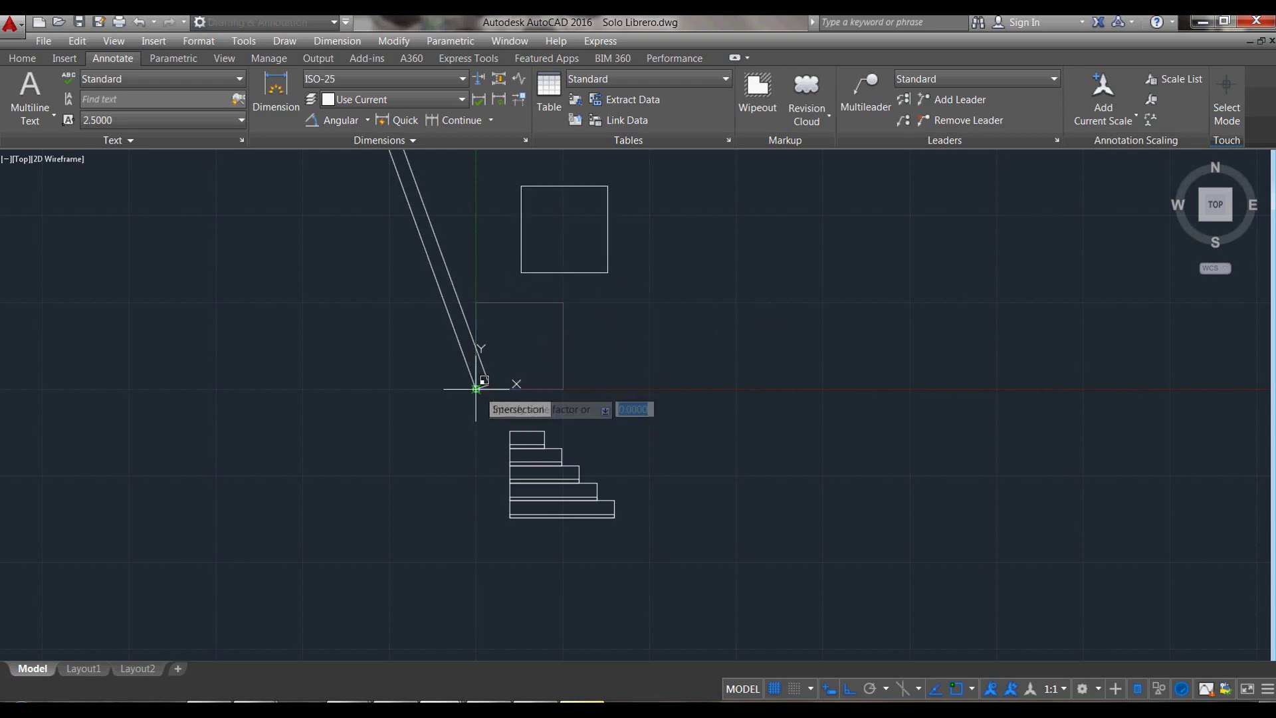
type("5")
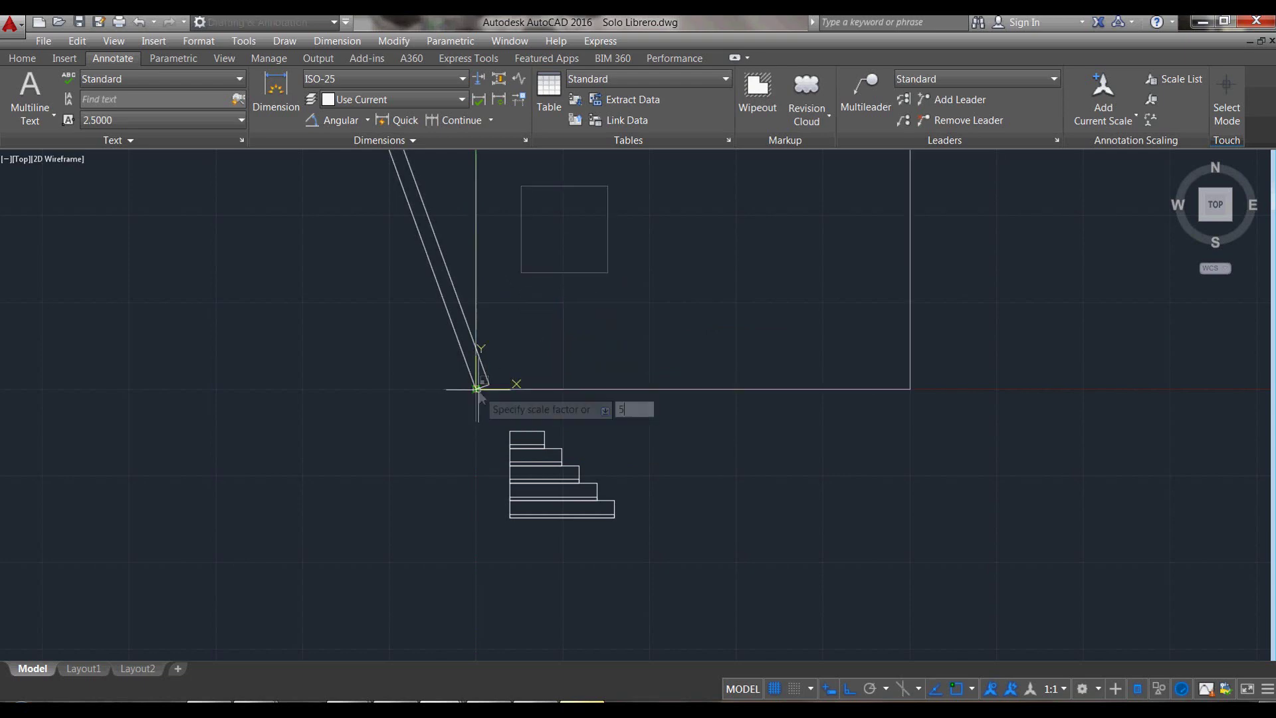
key("Return")
scroll(527, 405, "down", 4)
scroll(443, 358, "up", 2)
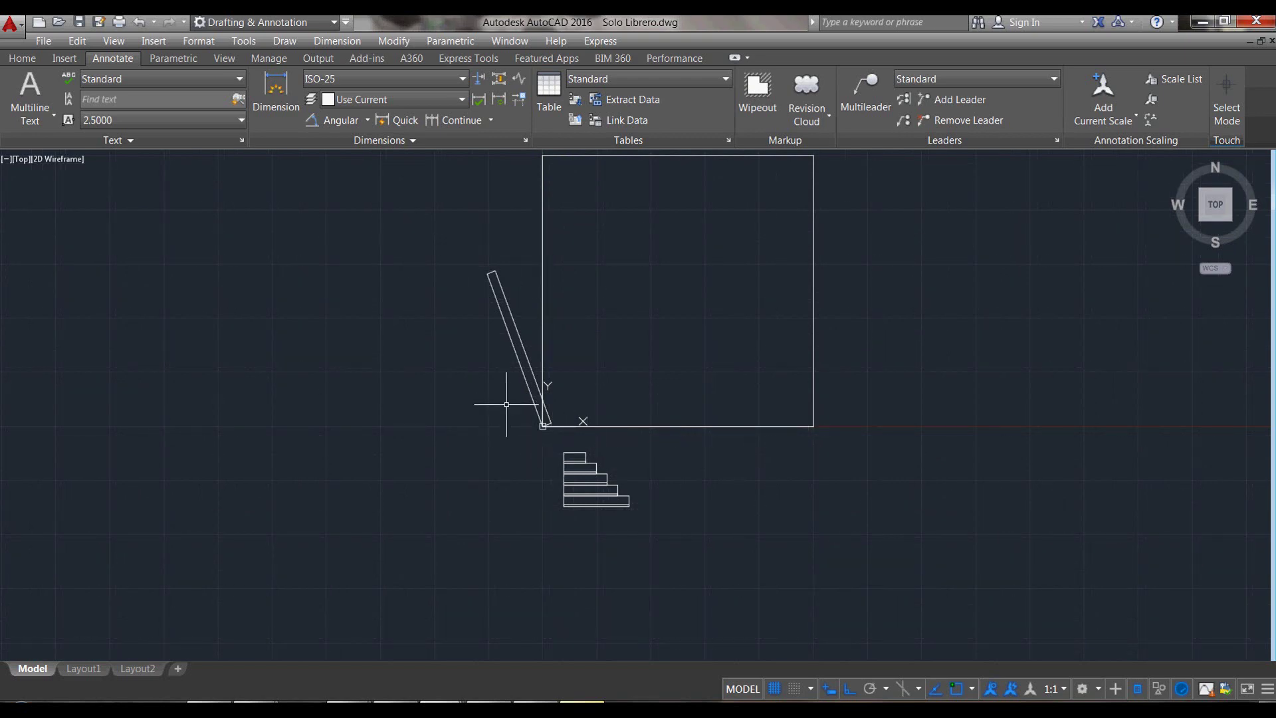
type("M")
Step: Lean the tilted panel against the square's left edge using a Perpendicular snap
key("Return")
left_click(495, 293)
scroll(490, 289, "up", 4)
key("Return")
left_click(485, 248)
right_click(487, 255, "shift")
left_click(529, 493)
left_click(628, 248)
scroll(624, 262, "down", 2)
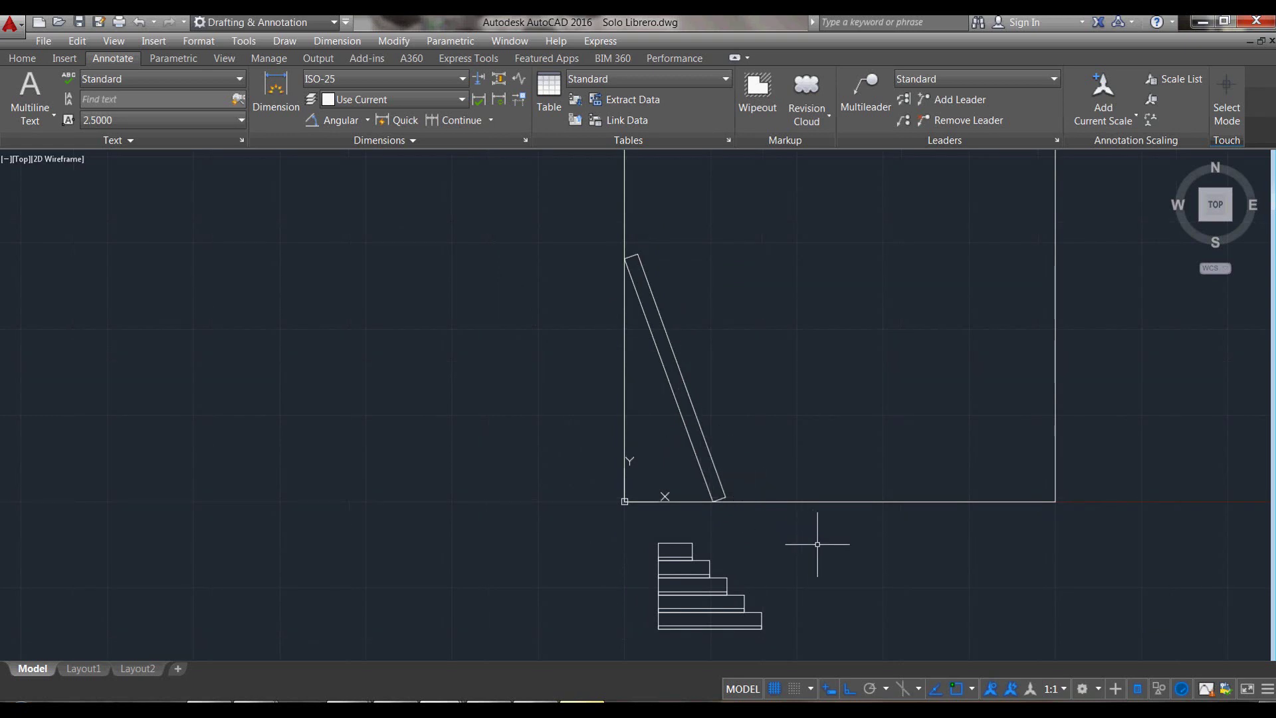
middle_click_drag(731, 542, 658, 435)
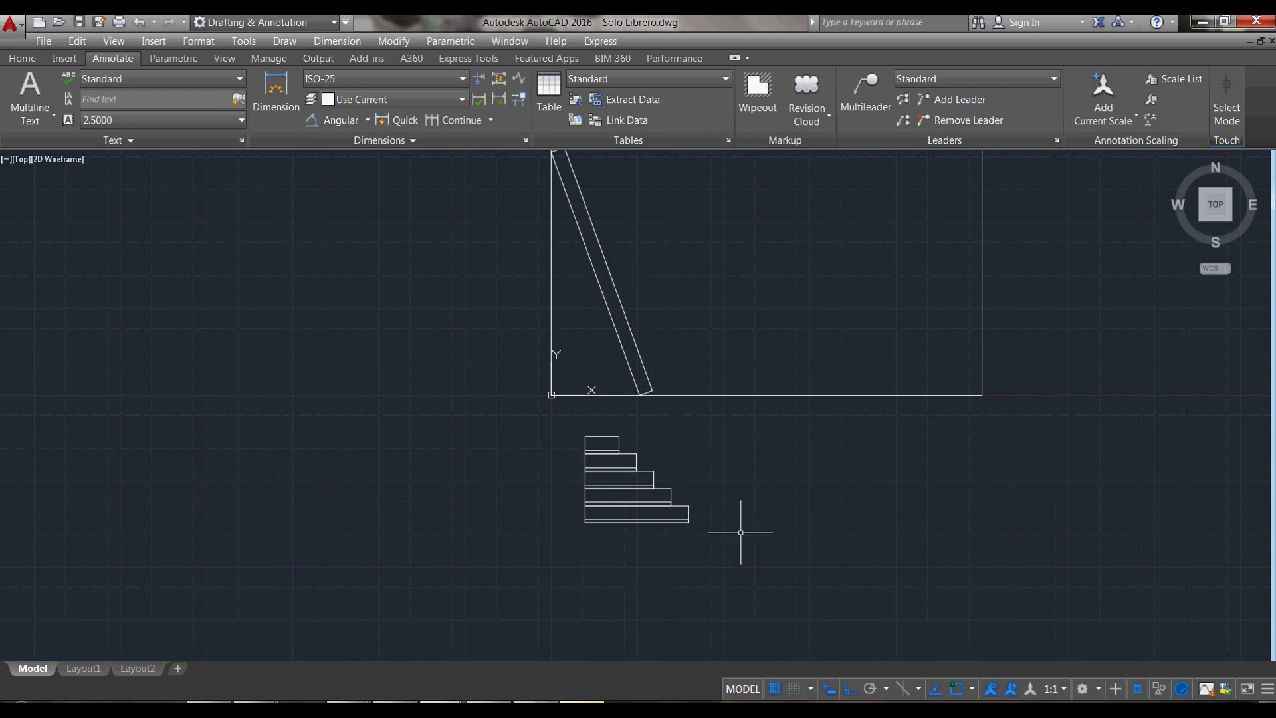
type("M")
key("Return")
left_click(751, 557)
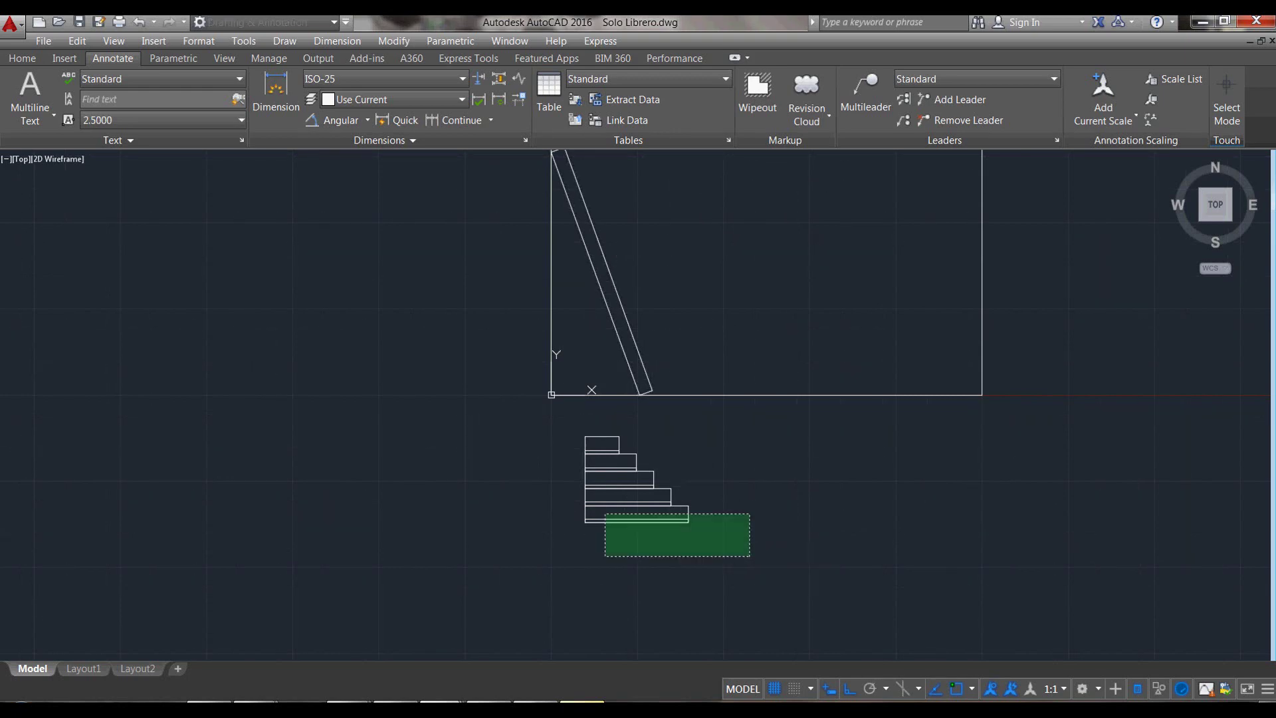
Step: Move the shelf stack so its bottom-left corner sits at the square's bottom-left corner
left_click(558, 432)
key("Return")
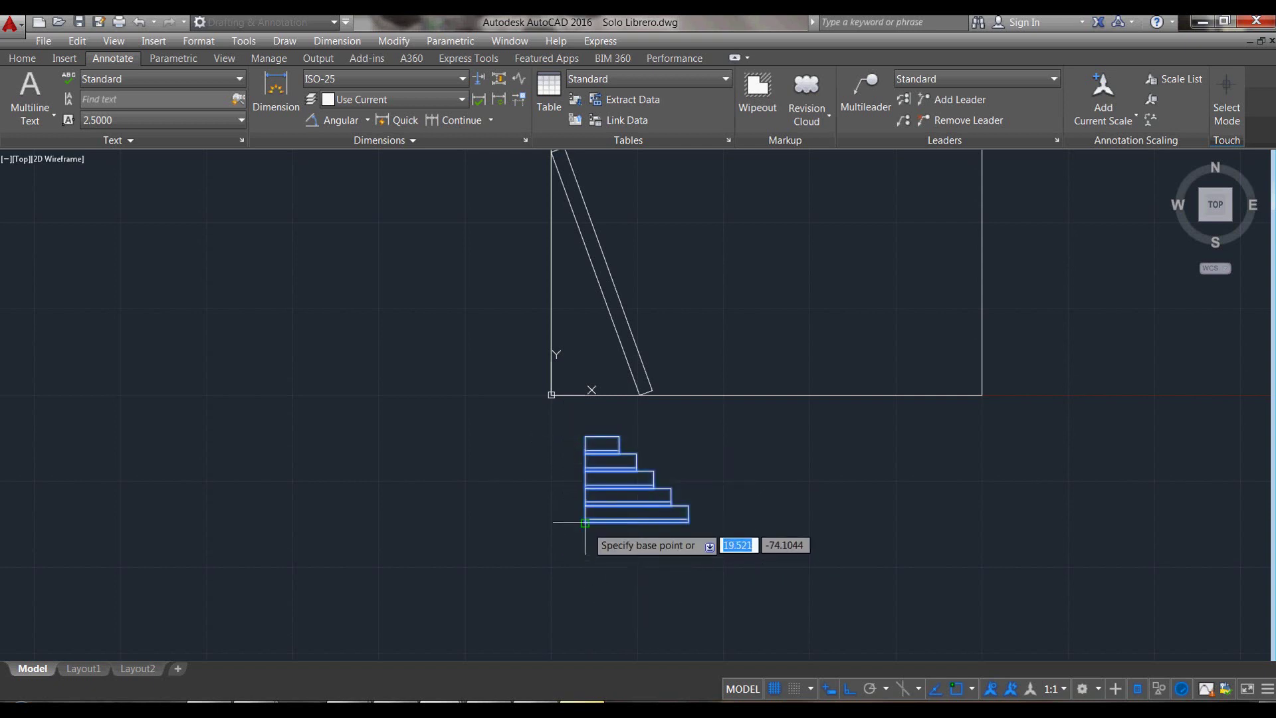
left_click(585, 523)
left_click(546, 391)
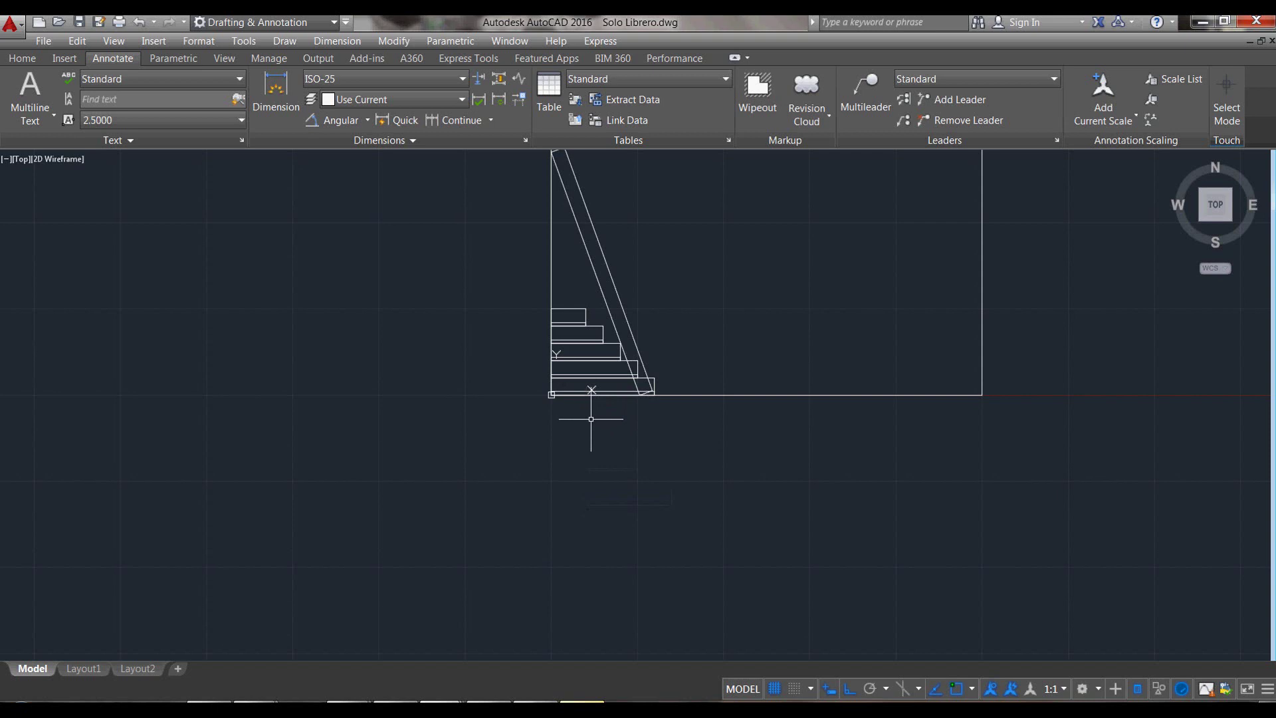
scroll(680, 393, "up", 2)
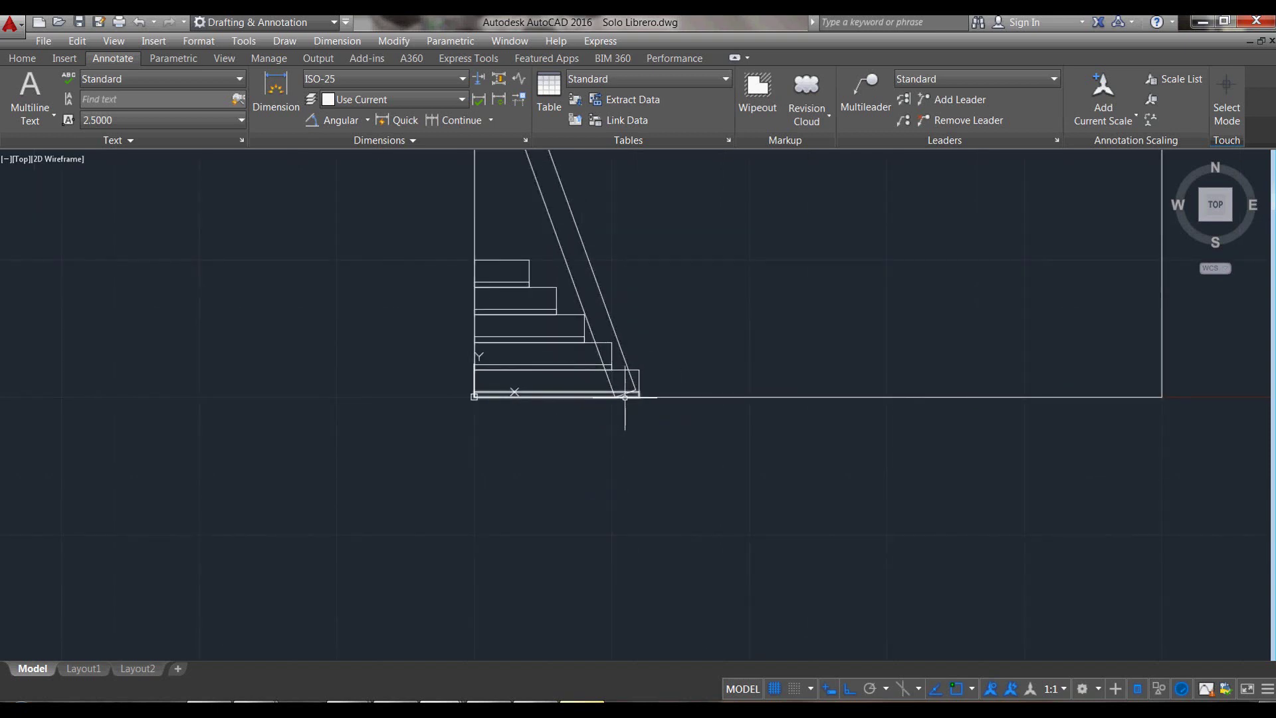
scroll(625, 398, "up", 2)
key("Return")
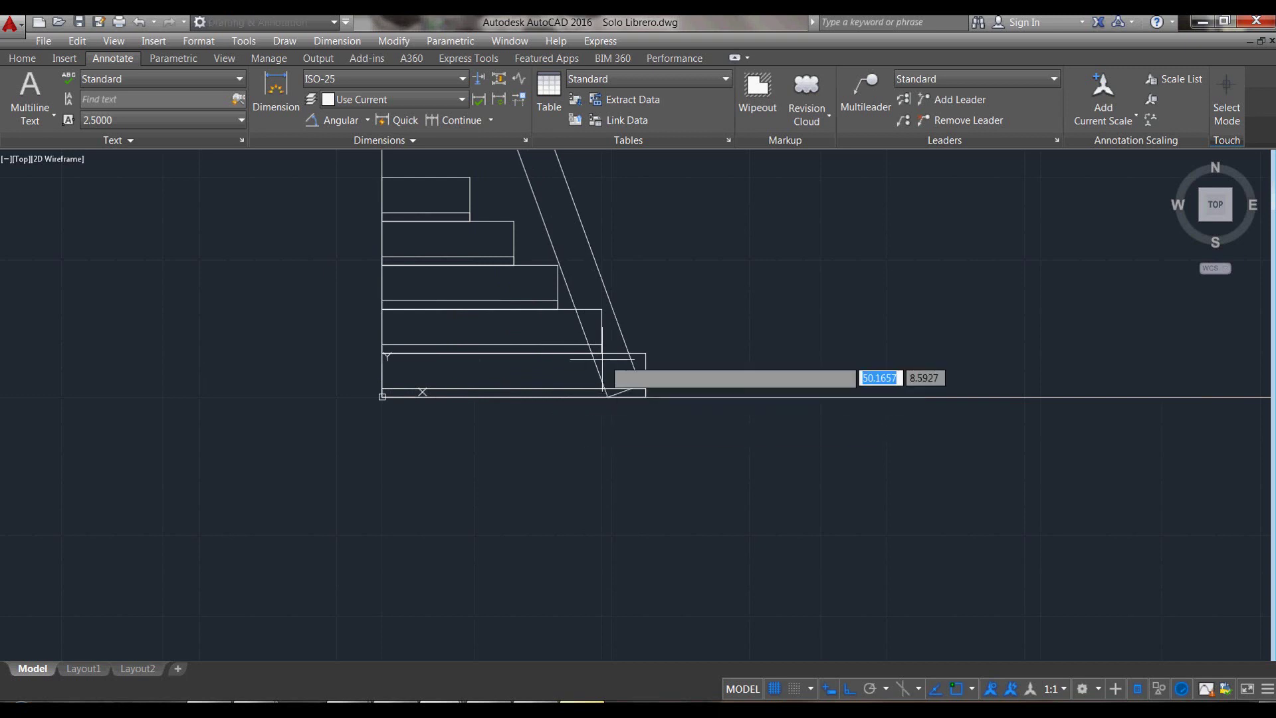
Step: Measure between two points on the shelf stack, then cancel the dimension
left_click(645, 353)
left_click(645, 388)
scroll(665, 399, "up", 2)
scroll(679, 446, "down", 4)
key("Escape")
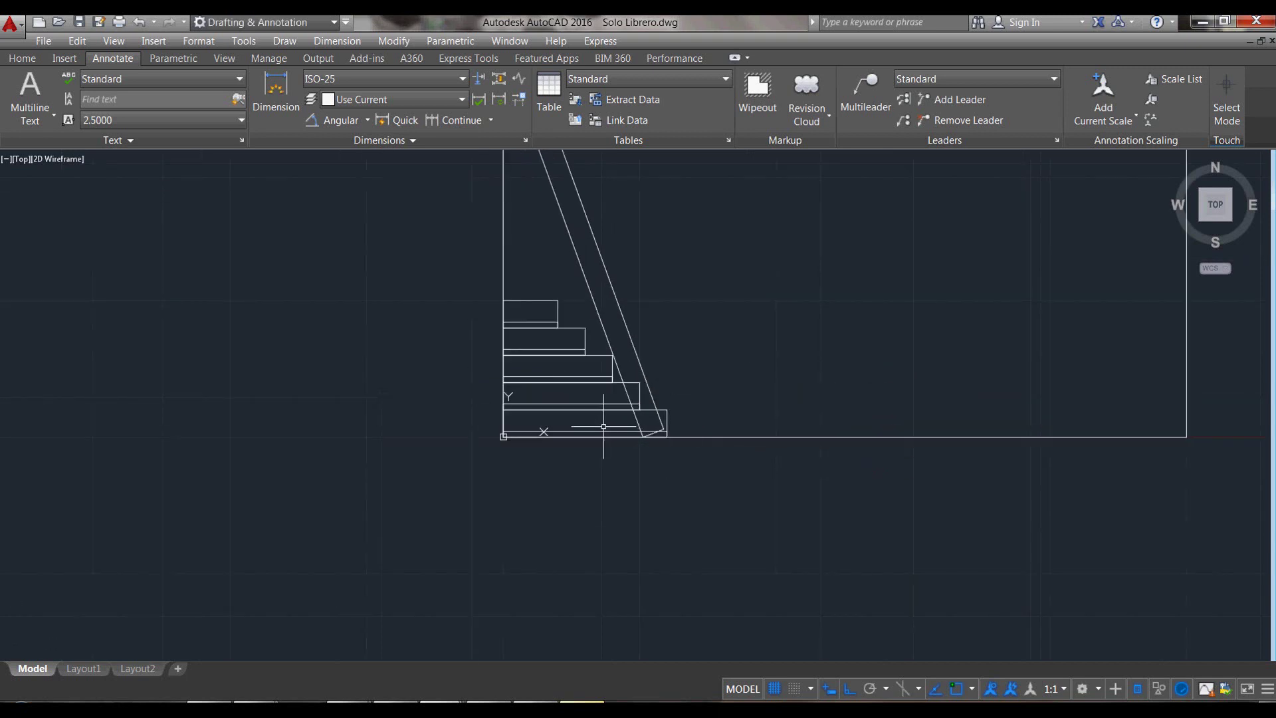
Step: Raise the upper shelf rectangles 20 units with MOVE
type("m")
key("Return")
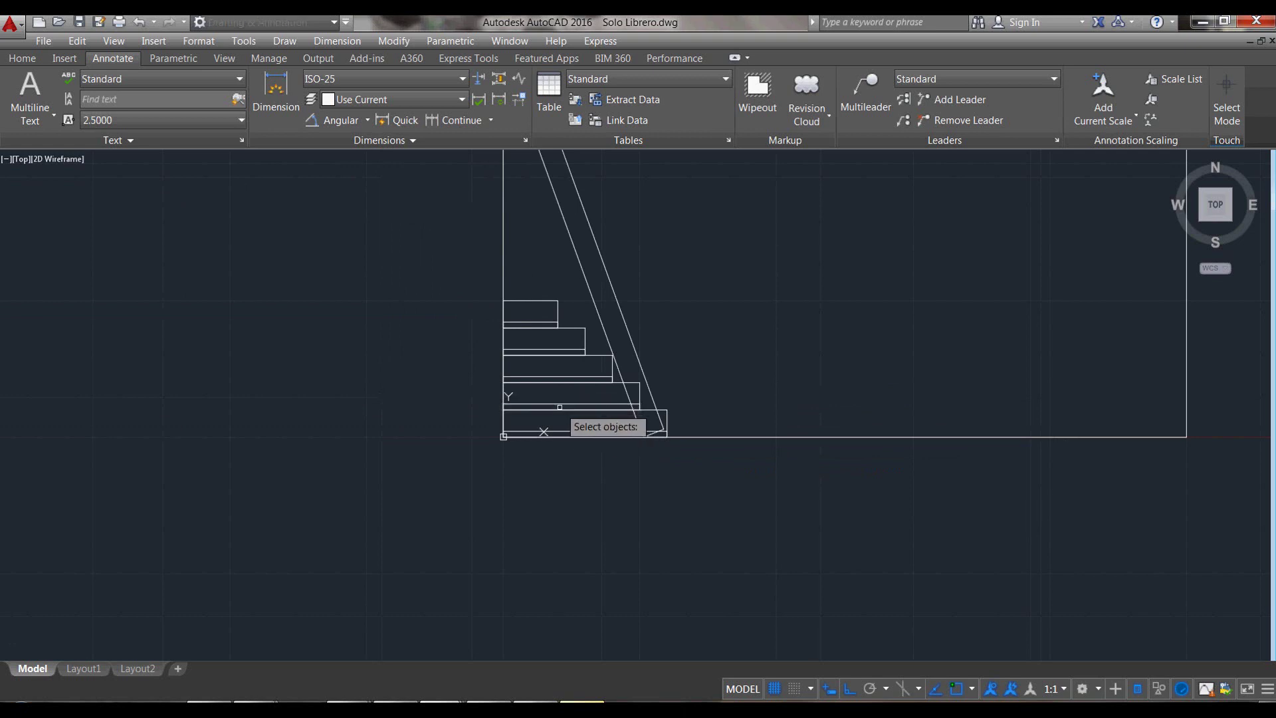
scroll(559, 406, "up", 3)
left_click(559, 407)
scroll(559, 385, "down", 2)
left_click(526, 262)
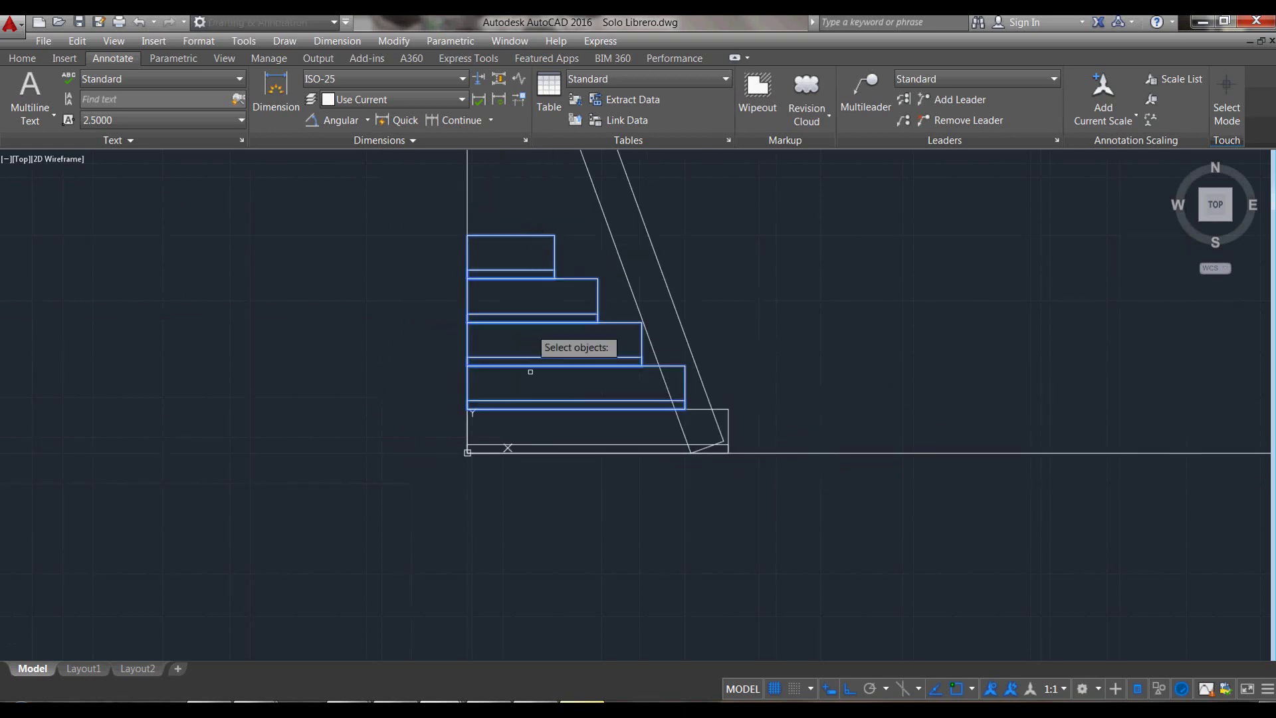
scroll(554, 585, "down", 2)
key("Return")
left_click(785, 464)
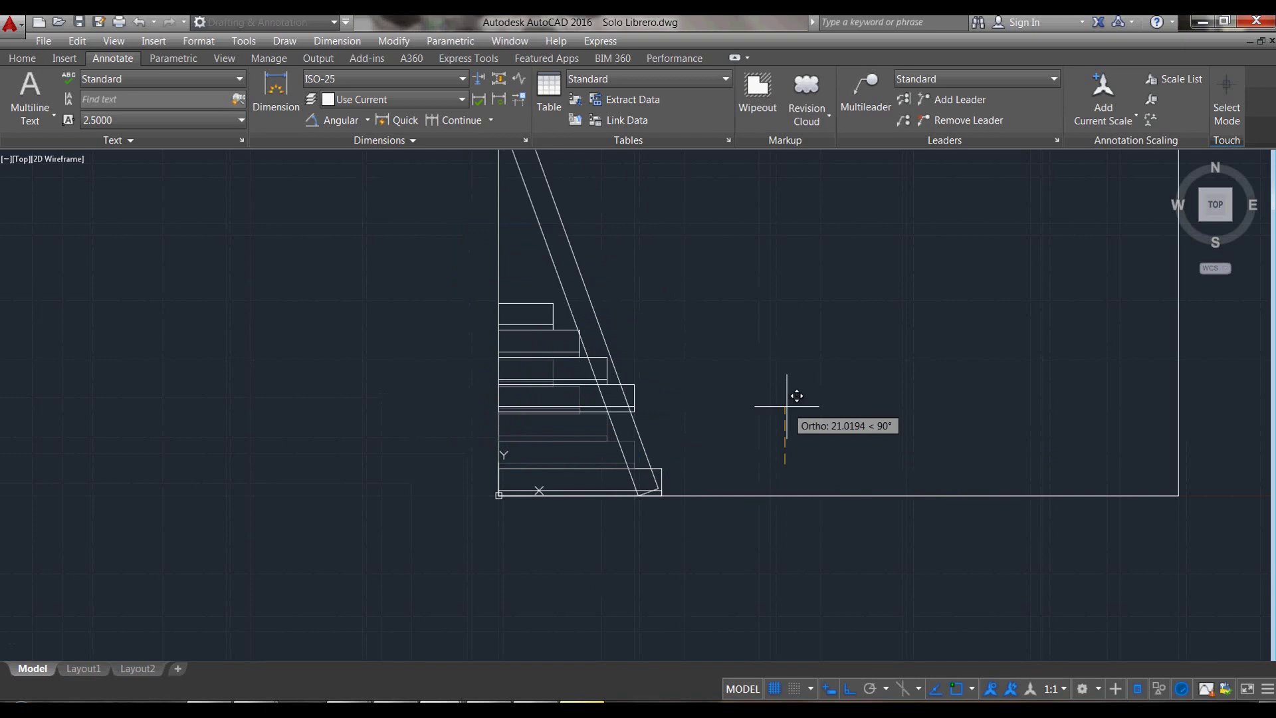
type("20")
key("Return")
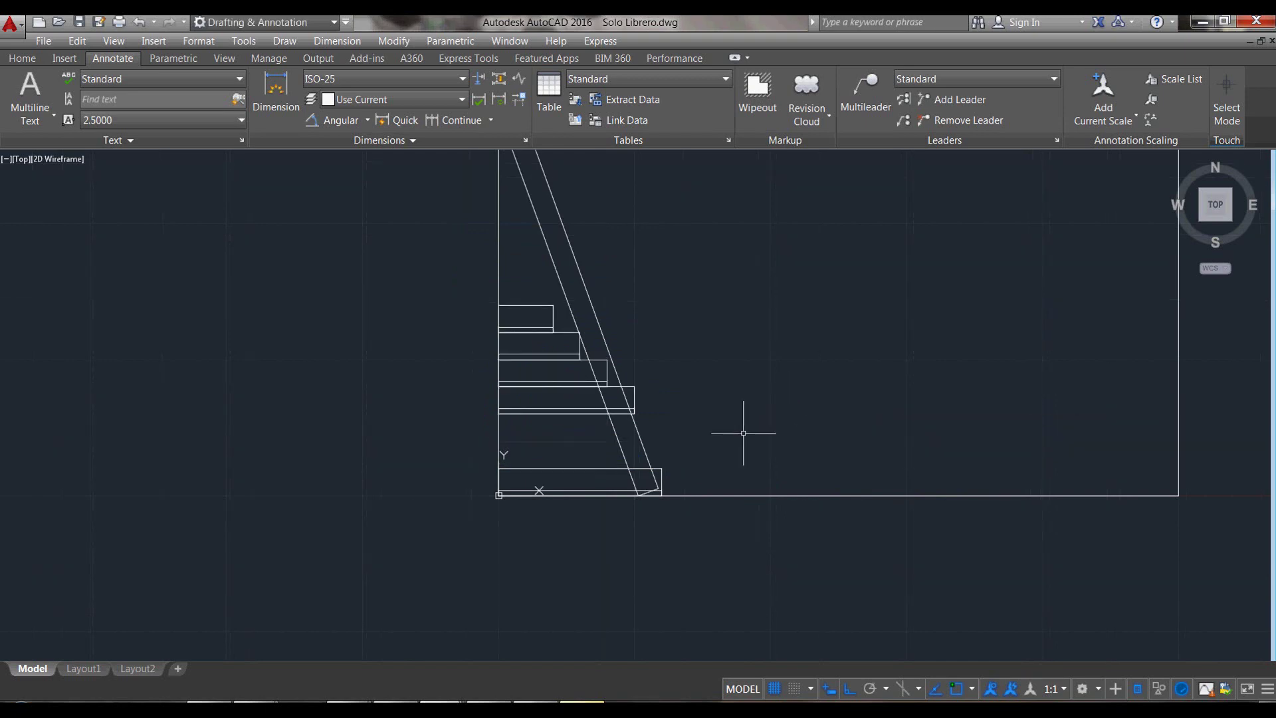
type("M")
Step: Raise the upper shelves another 20 units
key("Return")
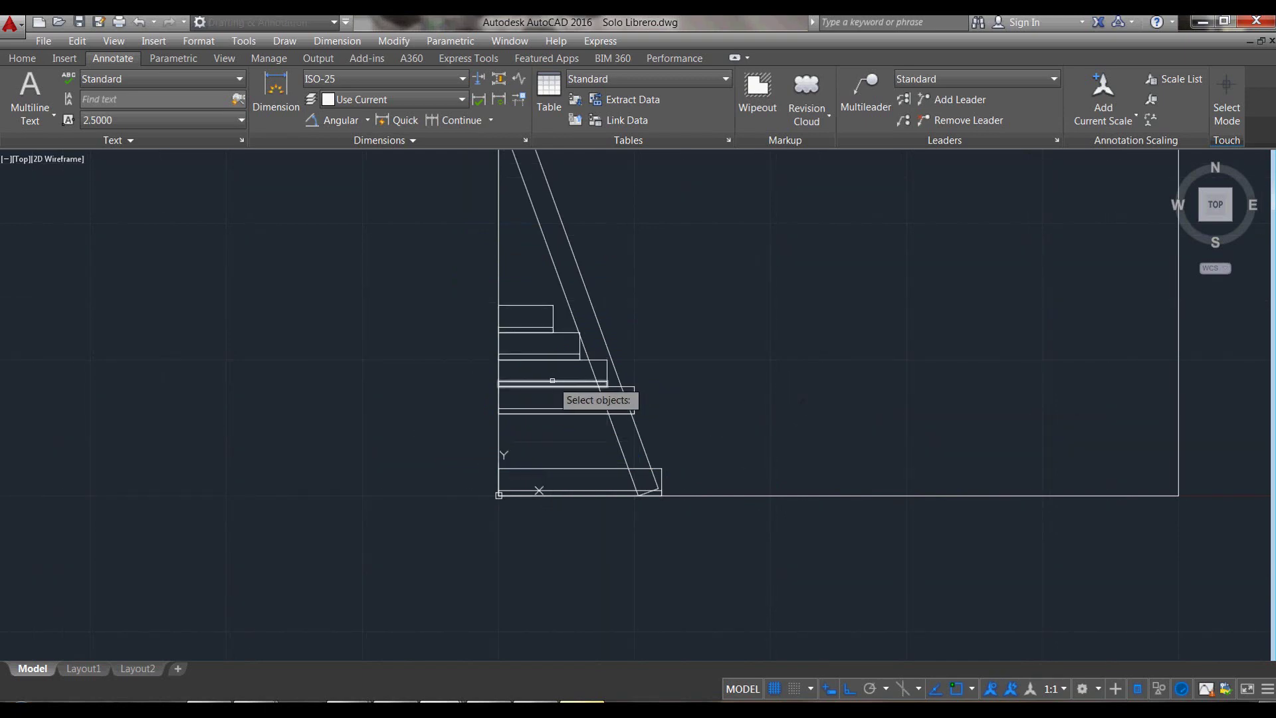
scroll(553, 386, "up", 2)
left_click(552, 384)
left_click(546, 383)
scroll(596, 511, "down", 2)
key("Return")
left_click(834, 484)
type("20")
key("Return")
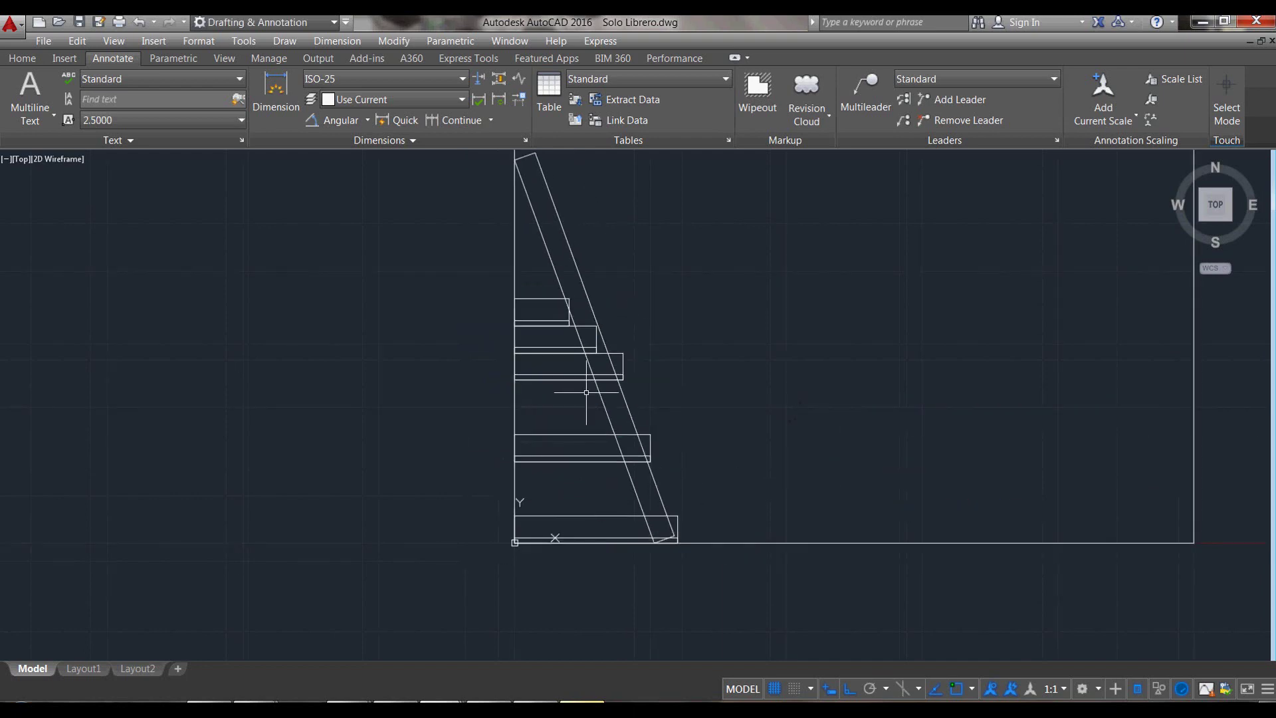
type("M")
Step: Raise the top two shelf rectangles 20 units
key("Return")
scroll(560, 392, "up", 2)
left_click(551, 312)
left_click(516, 379)
scroll(515, 378, "down", 2)
key("Return")
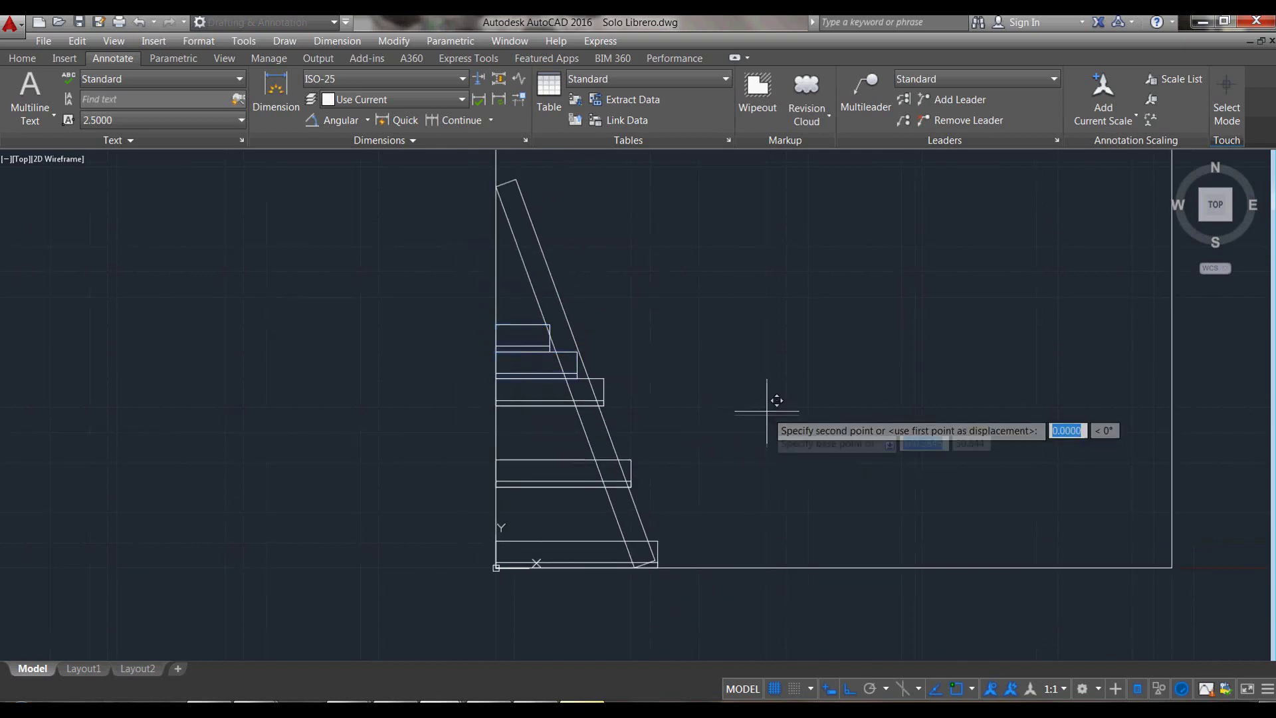
left_click(767, 410)
type("20")
key("Return")
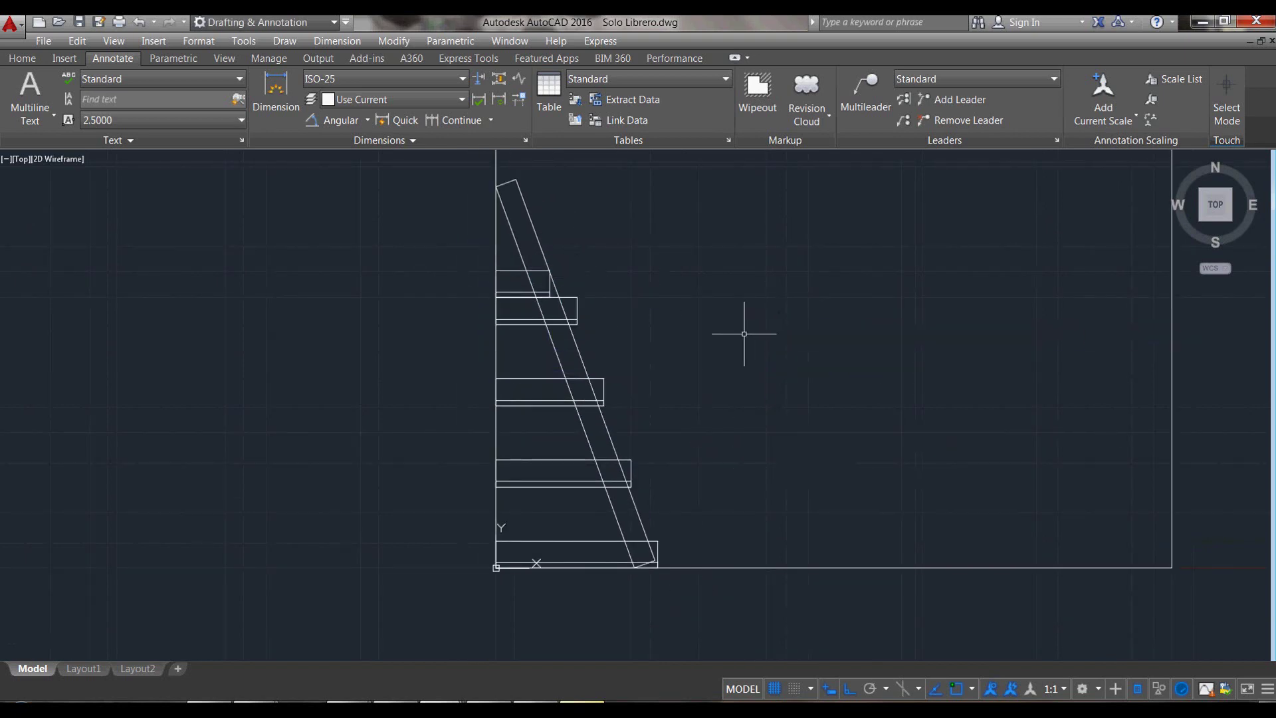
type("M")
Step: Raise the thin top shelf 20 units
key("Return")
scroll(505, 279, "up", 2)
left_click(518, 289)
scroll(592, 319, "down", 2)
key("Return")
left_click(839, 439)
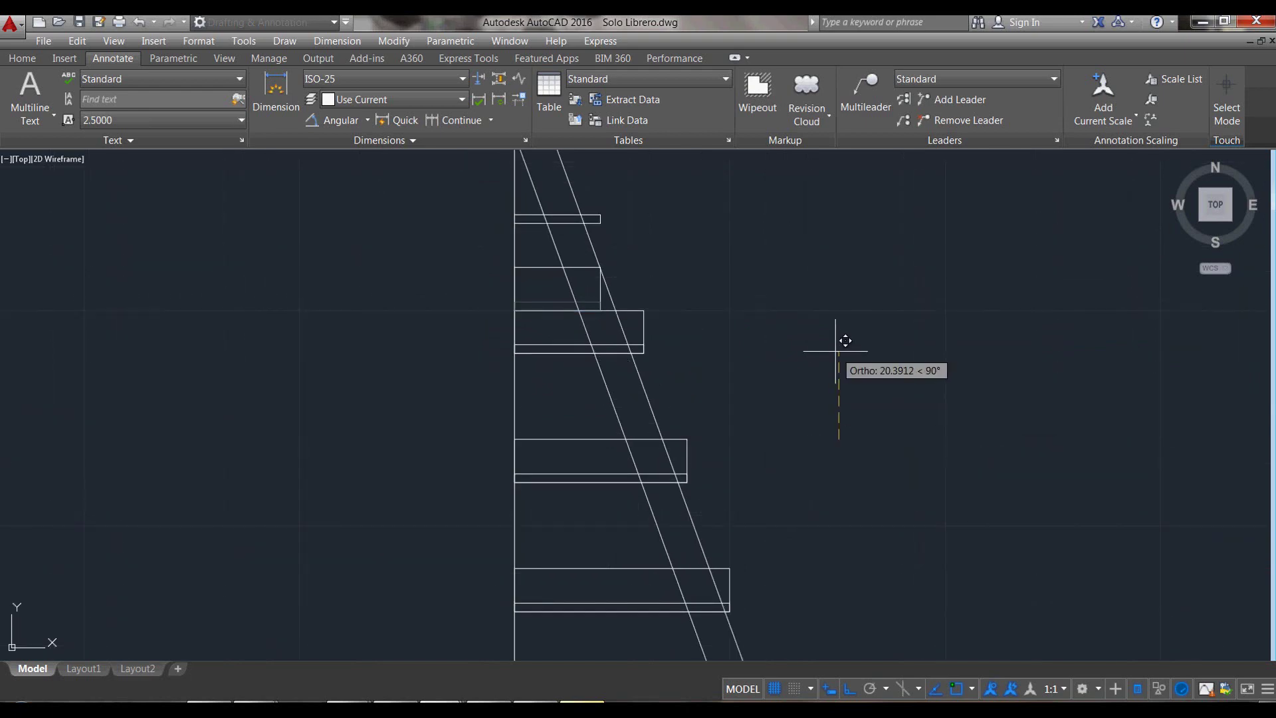
type("20")
key("Return")
Step: Raise the next shelf rectangle 20 units
key("Return")
left_click(526, 268)
key("Return")
left_click(987, 425)
type("20")
key("Return")
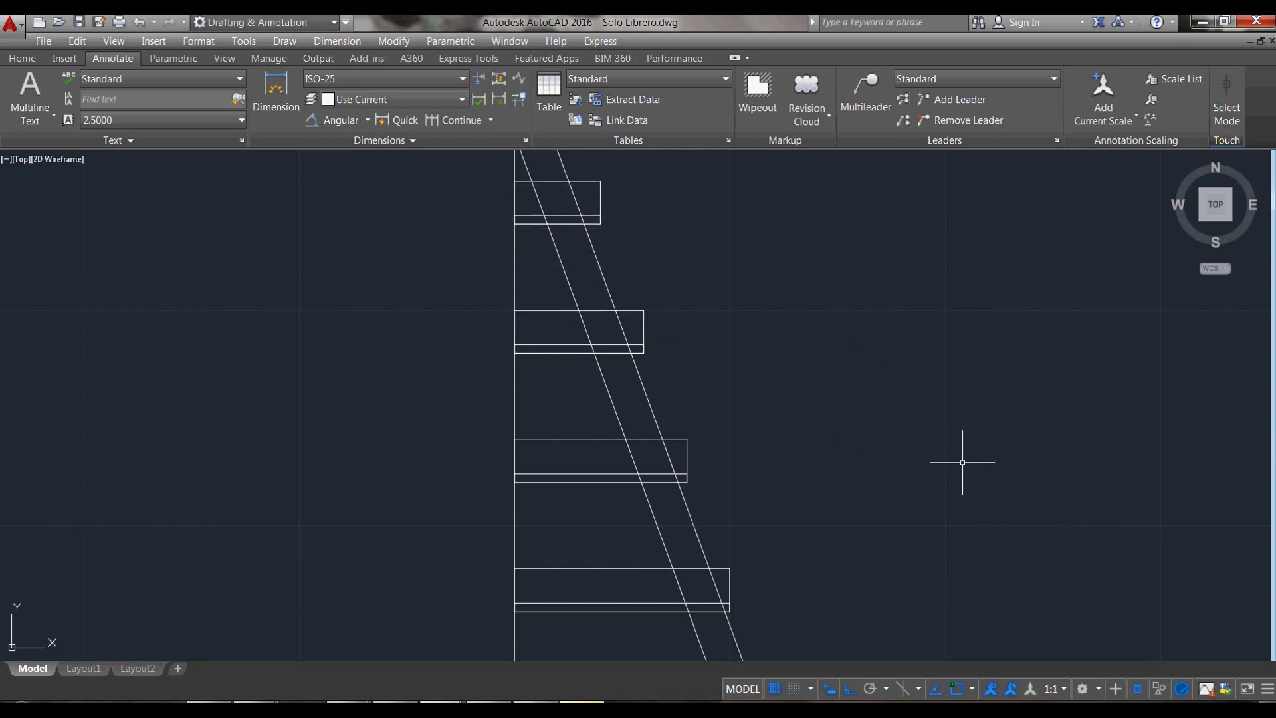
scroll(734, 385, "down", 4)
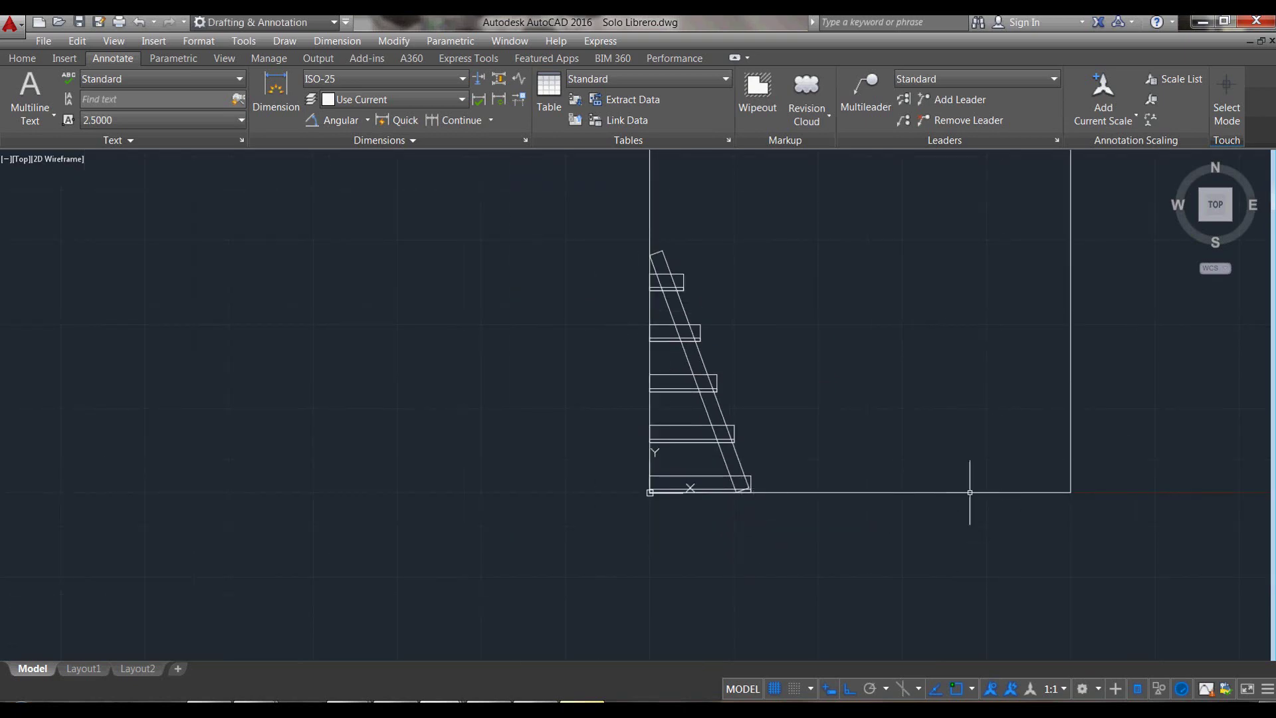
scroll(741, 582, "down", 1)
scroll(747, 530, "up", 2)
scroll(764, 522, "up", 1)
scroll(644, 525, "down", 2)
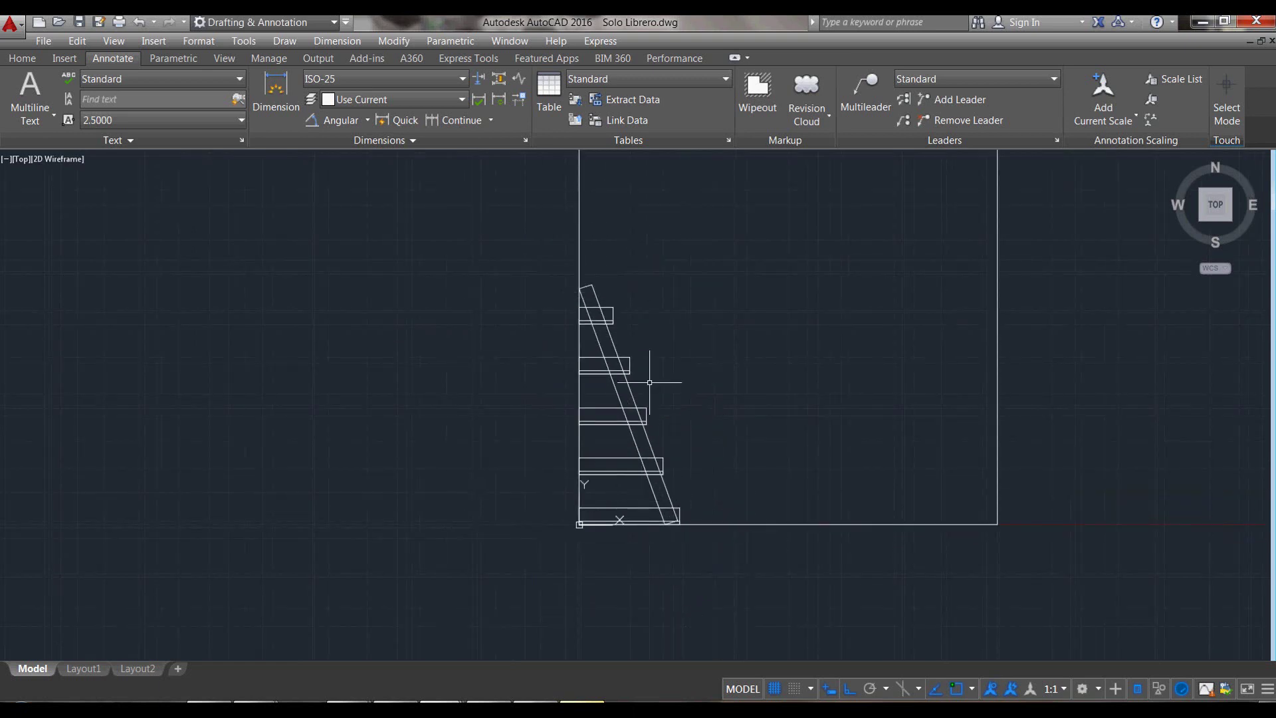
scroll(615, 315, "up", 3)
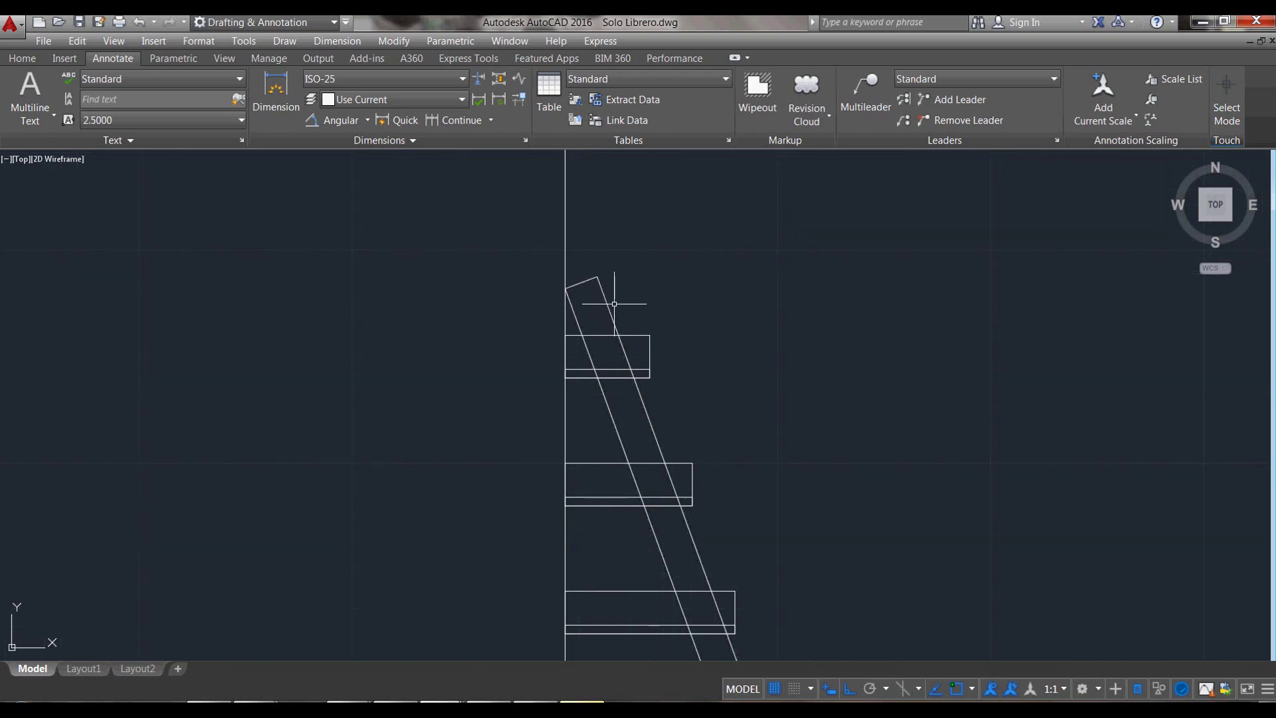
scroll(604, 278, "up", 2)
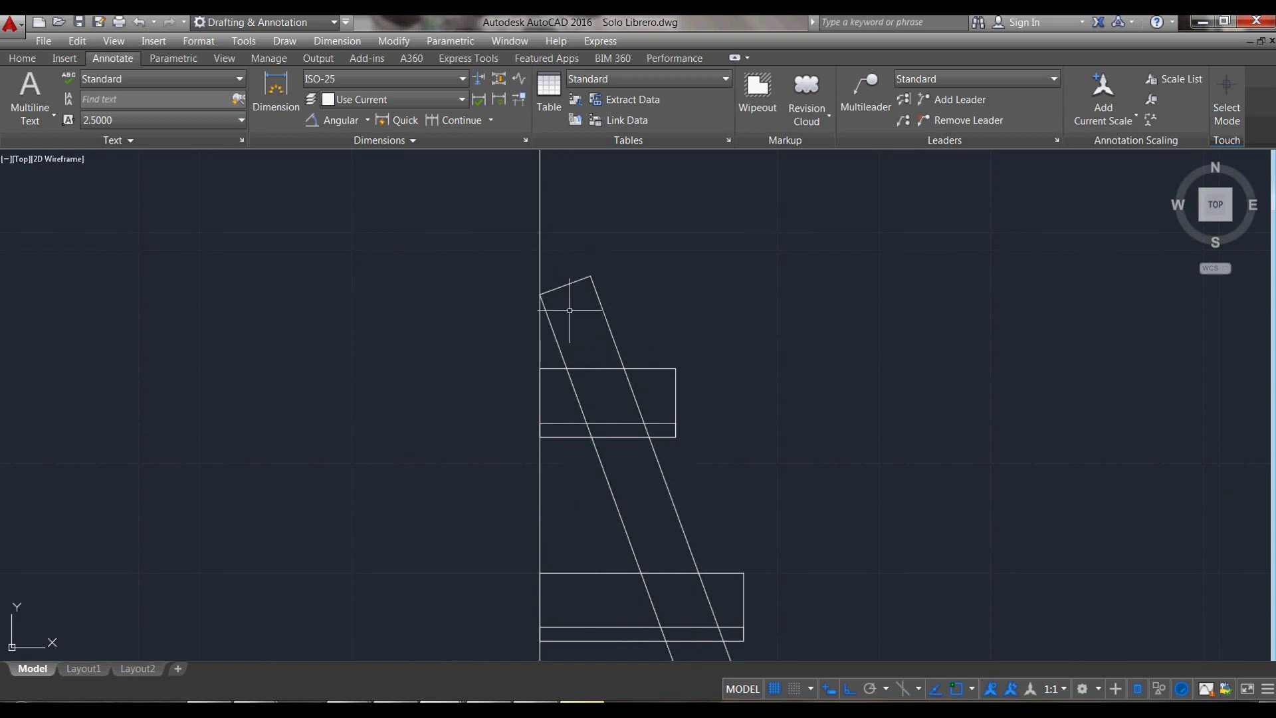
Step: Cap the panel's top end with a closed polyline snapped perpendicular to the back line
type("pl")
key("Return")
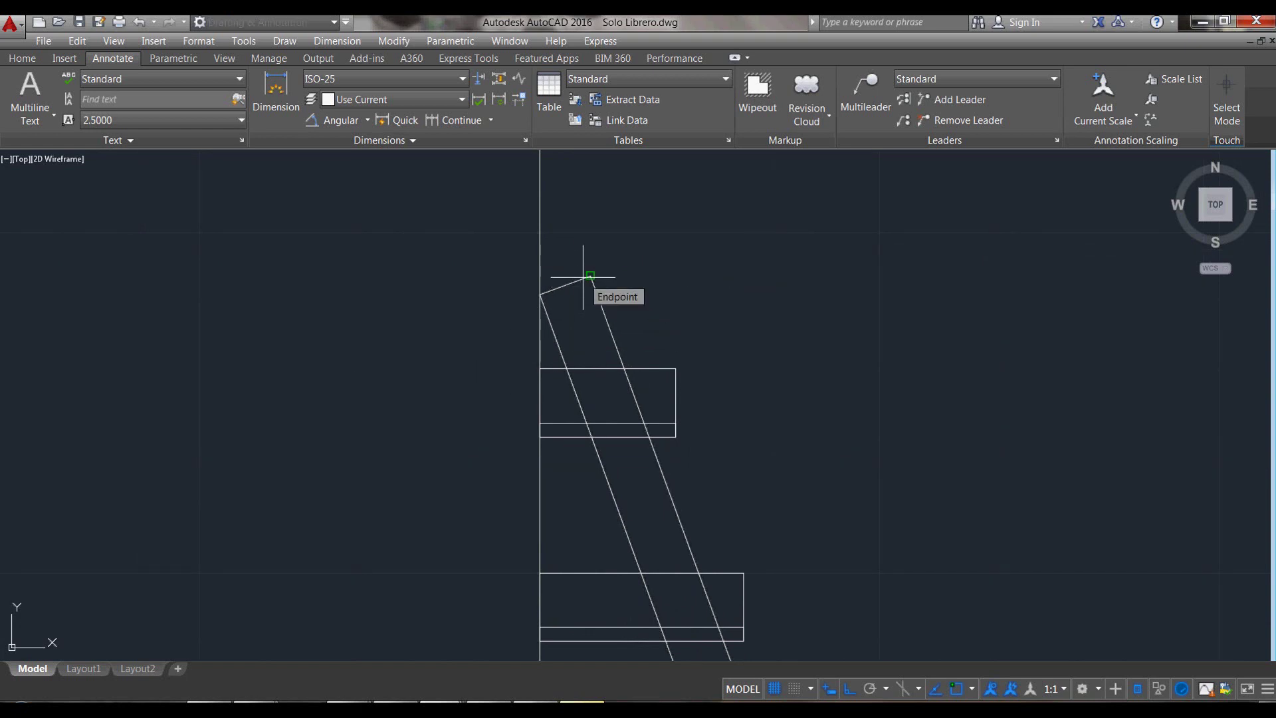
left_click(590, 275)
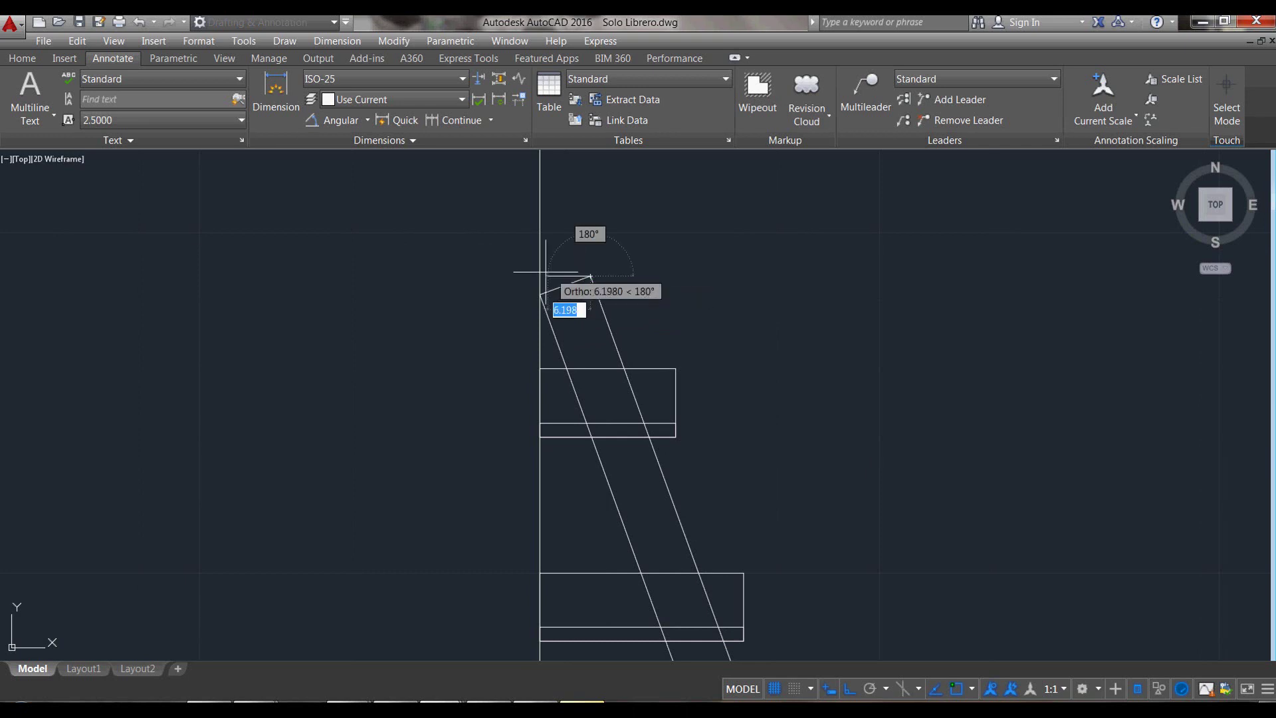
right_click(538, 273, "shift")
left_click(570, 512)
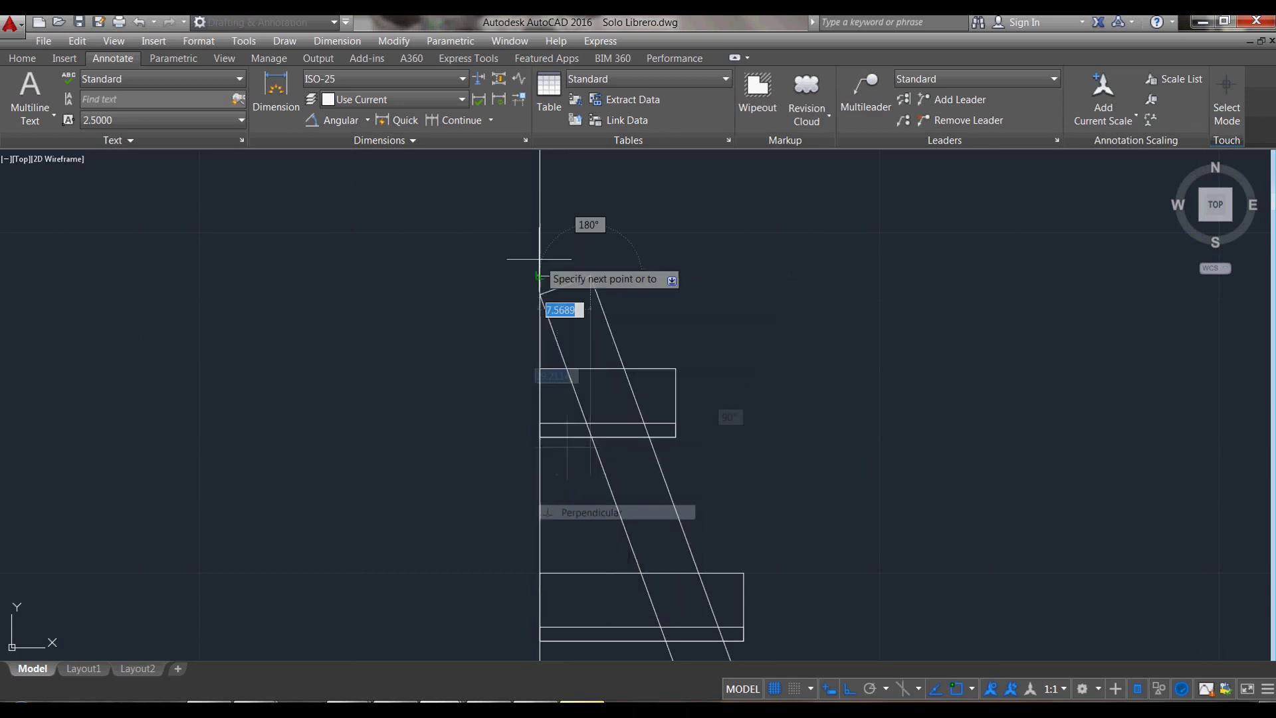
left_click(540, 295)
type("C")
key("Return")
scroll(670, 385, "down", 3)
scroll(669, 399, "up", 2)
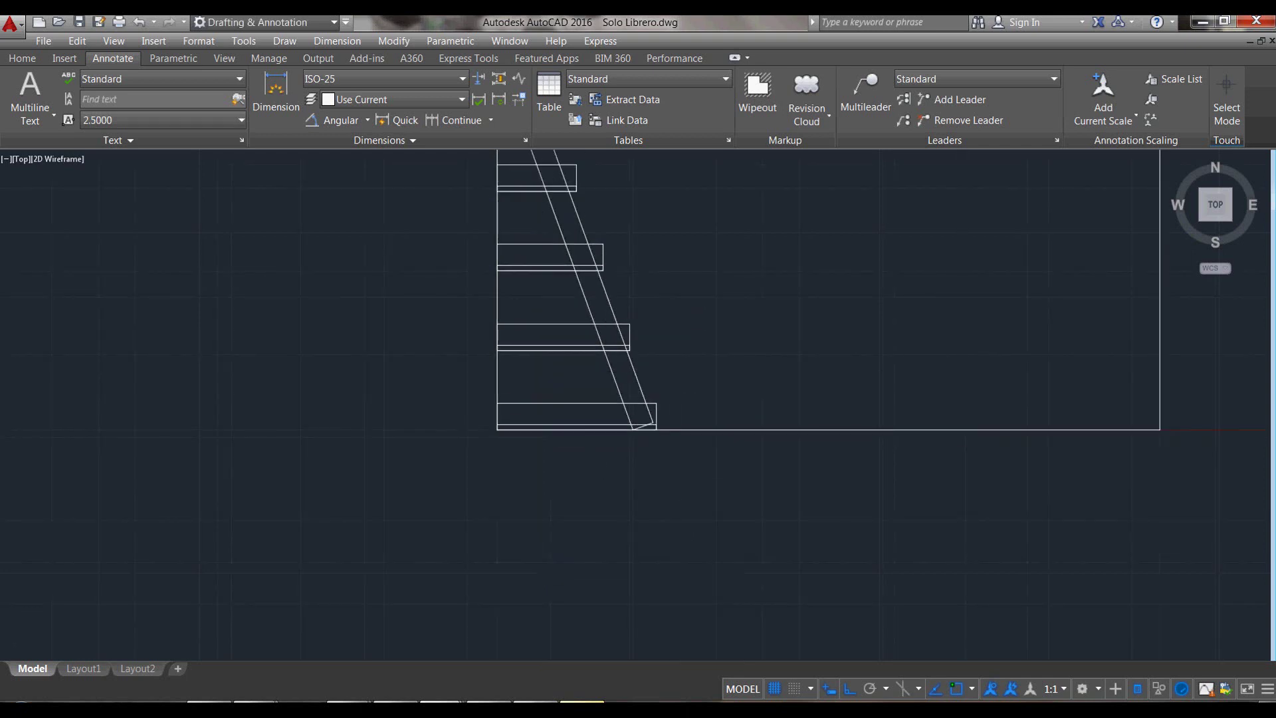
scroll(669, 398, "up", 3)
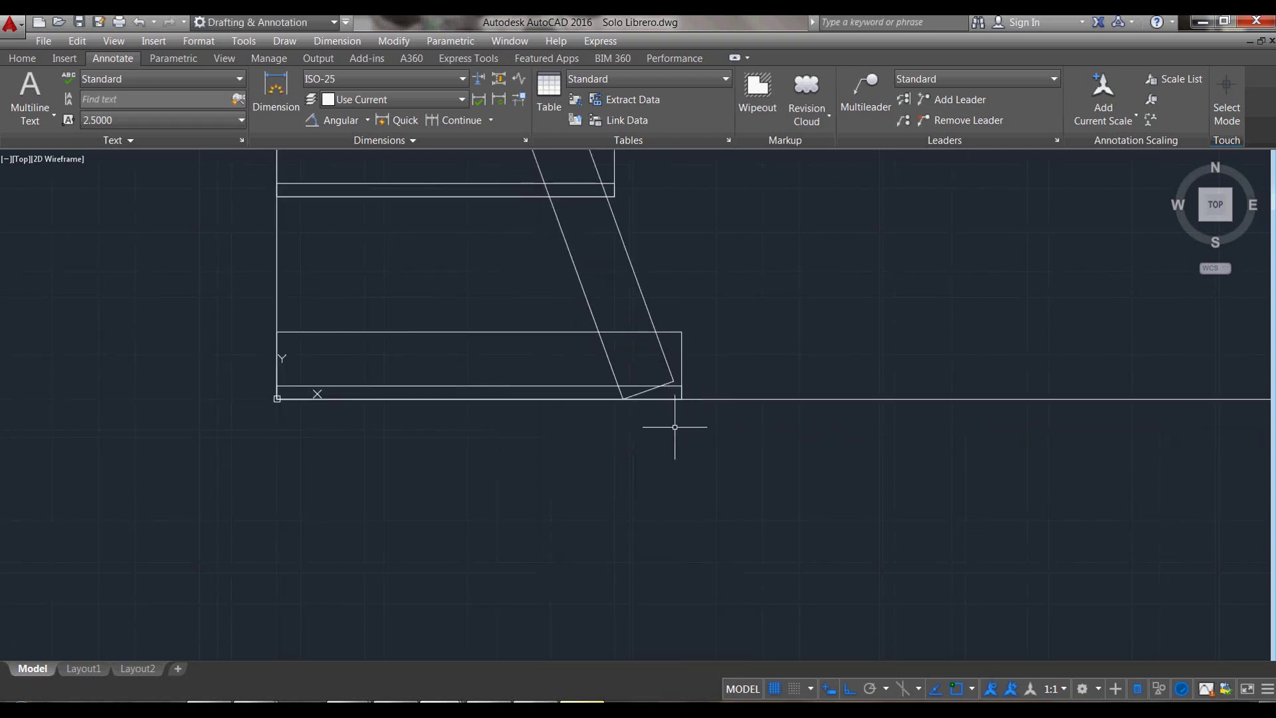
type("PL")
Step: Cap the panel's bottom end with a polyline perpendicular to the bottom shelf's end
key("Return")
left_click(623, 399)
right_click(674, 399, "shift")
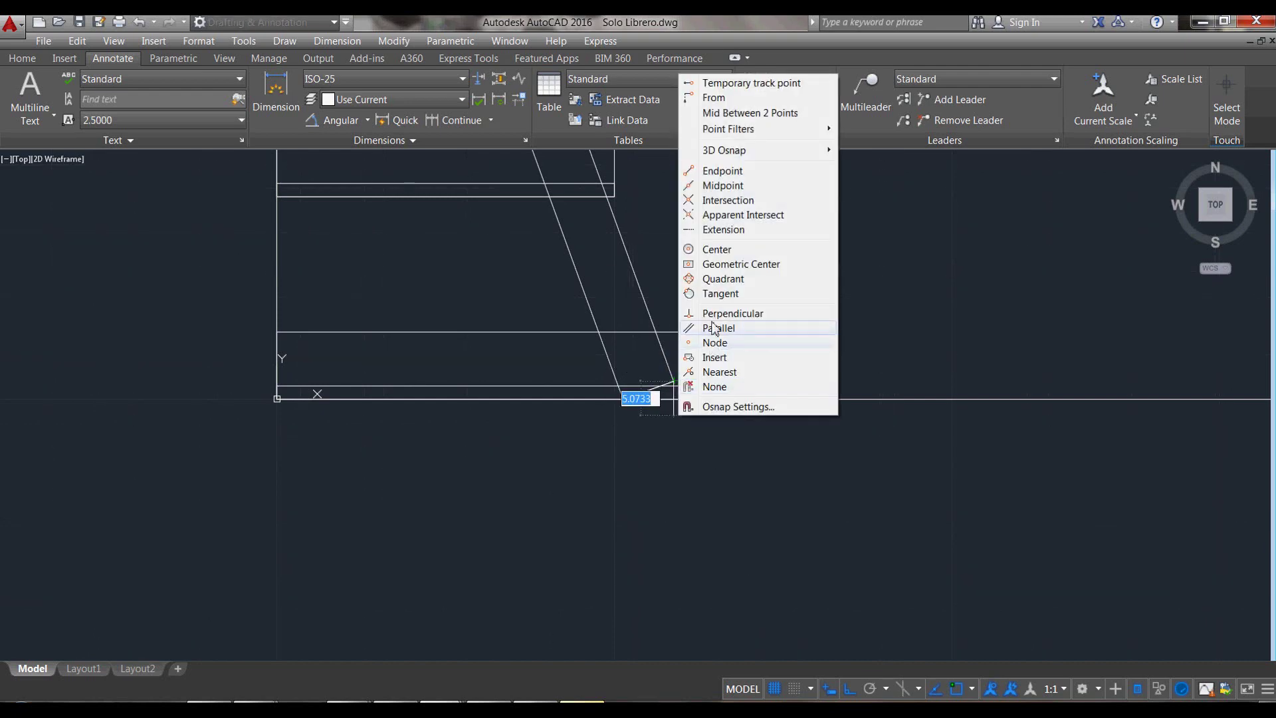
left_click(709, 313)
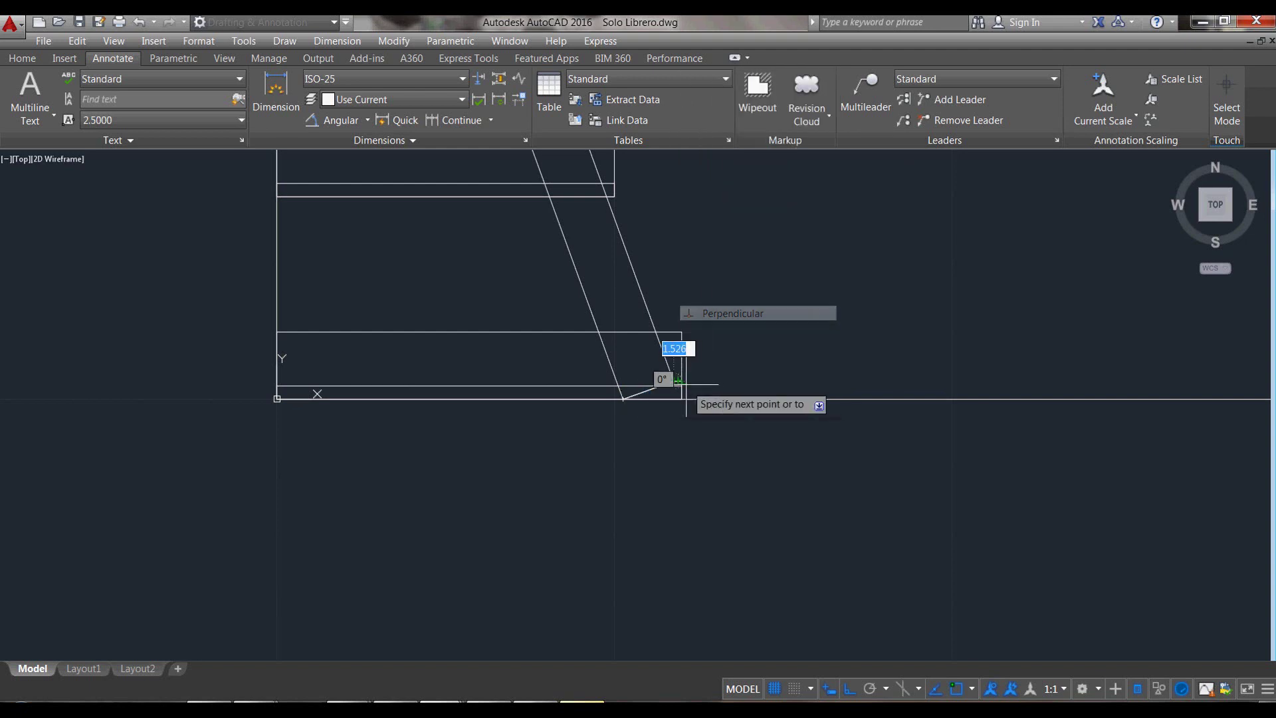
scroll(677, 399, "up", 4)
type("C")
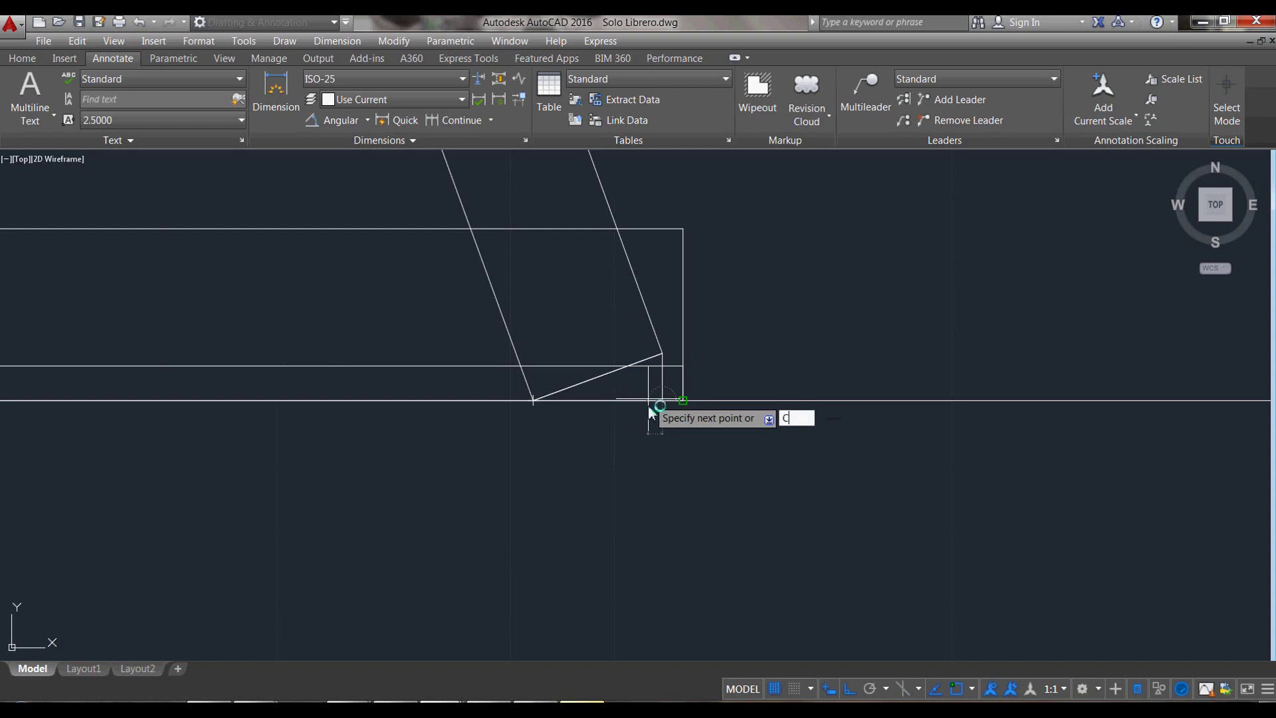
key("Return")
scroll(653, 422, "down", 5)
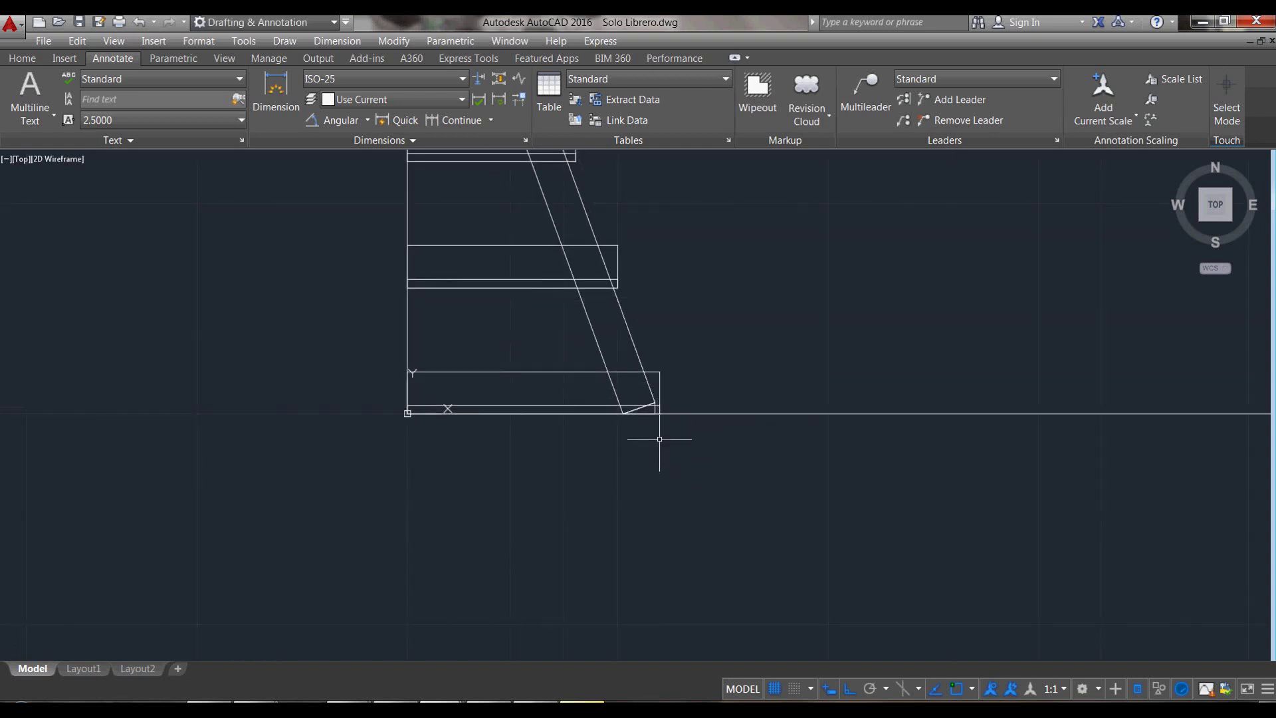
scroll(618, 455, "down", 2)
scroll(597, 498, "down", 2)
scroll(553, 262, "up", 5)
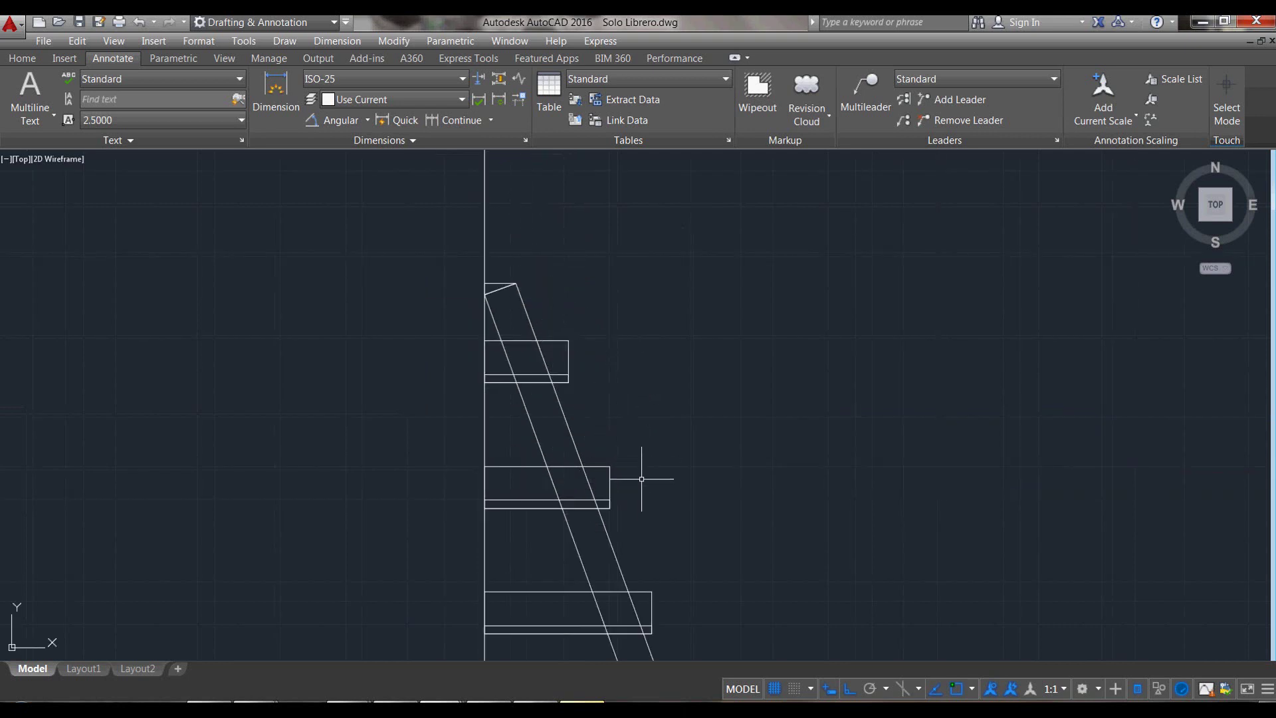
scroll(642, 451, "down", 2)
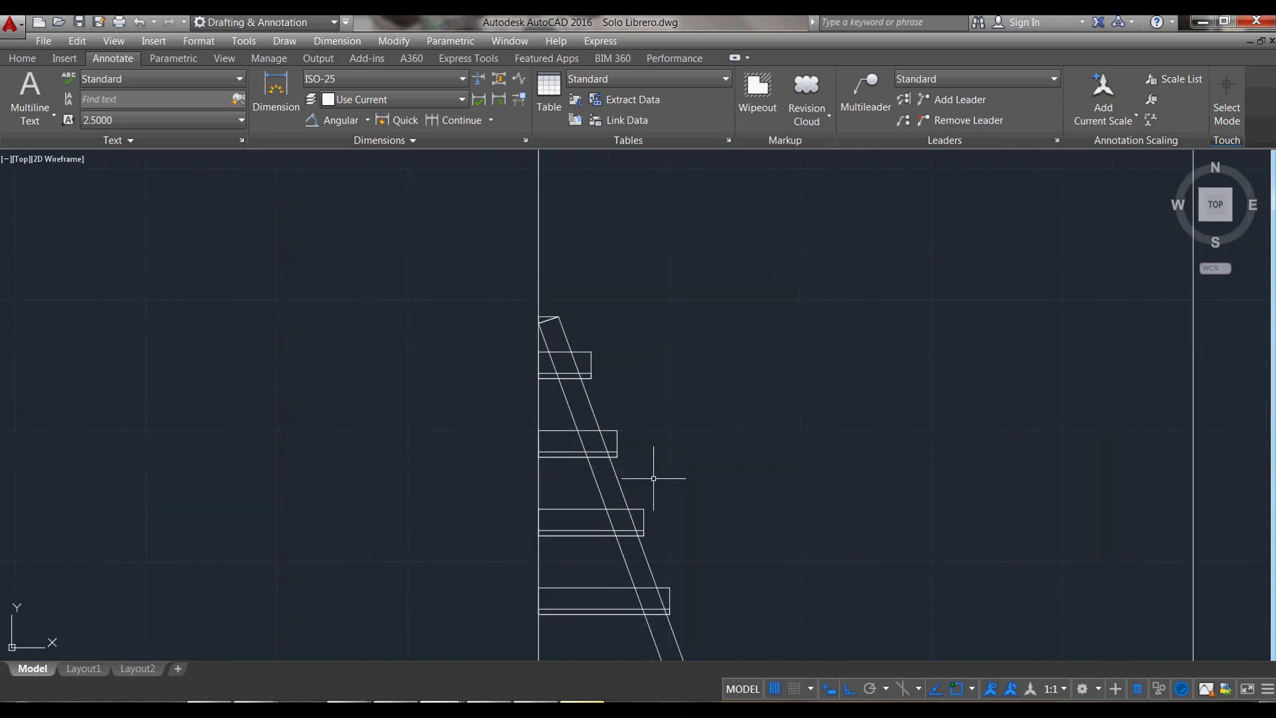
type("PL")
Step: Trace the whole side panel as one closed polyline outline
key("Return")
scroll(552, 317, "up", 4)
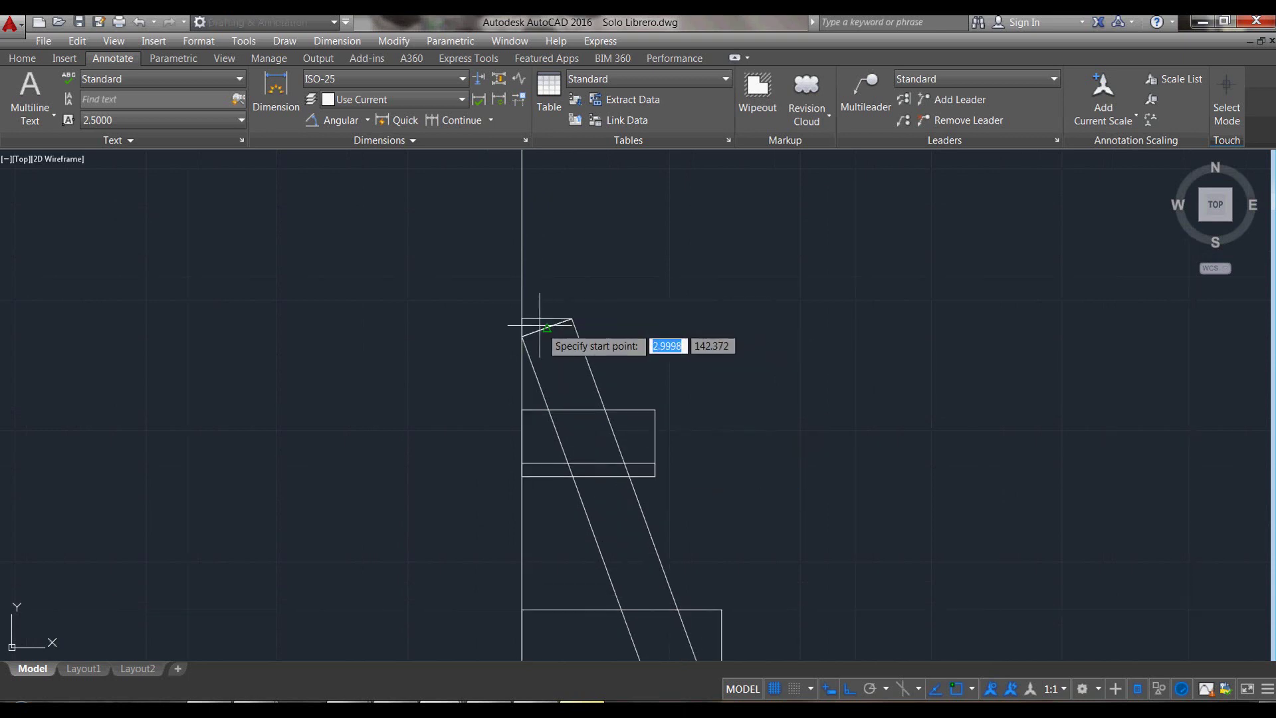
left_click(522, 319)
scroll(525, 199, "down", 2)
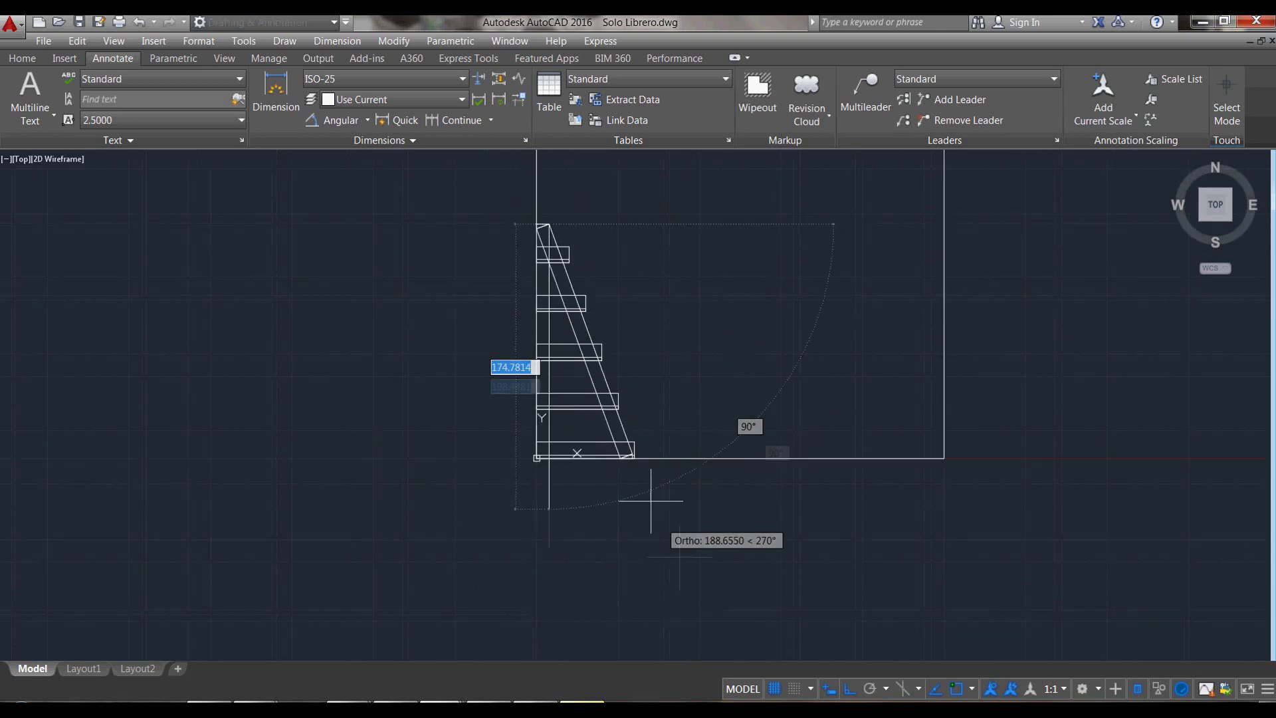
scroll(598, 491, "up", 5)
left_click(622, 494)
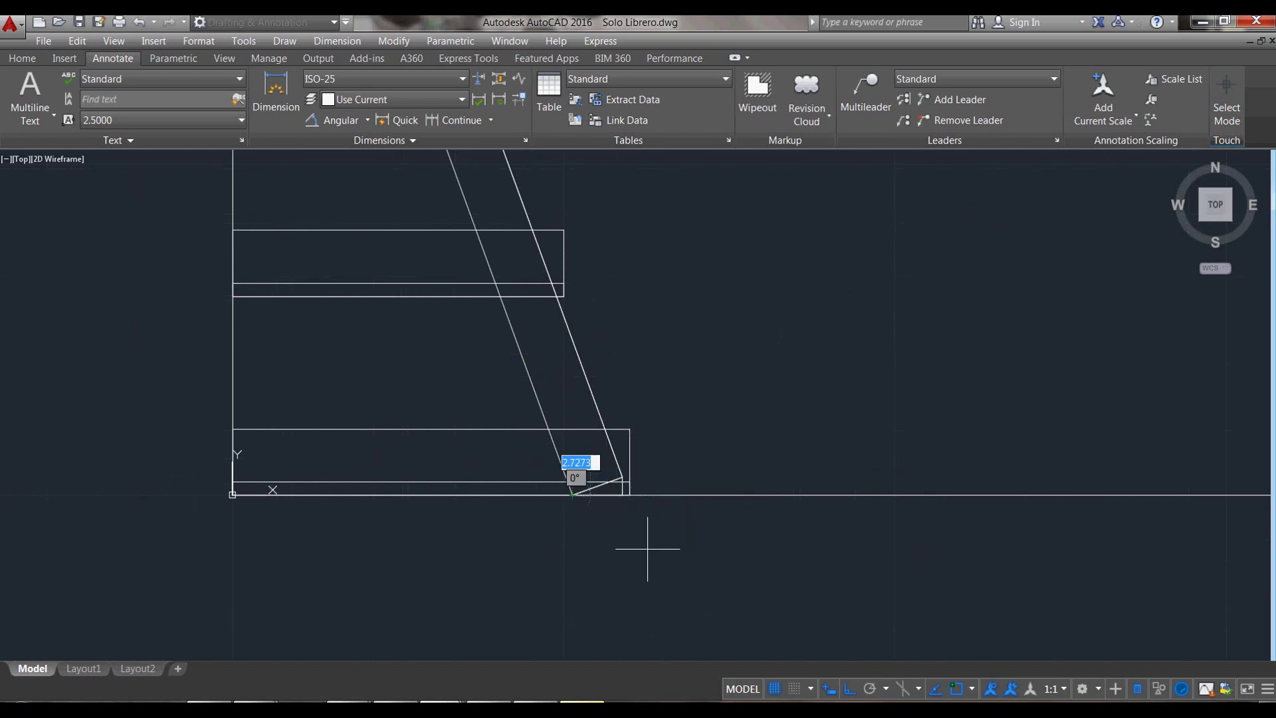
scroll(649, 540, "down", 5)
scroll(625, 494, "up", 3)
scroll(625, 494, "up", 3)
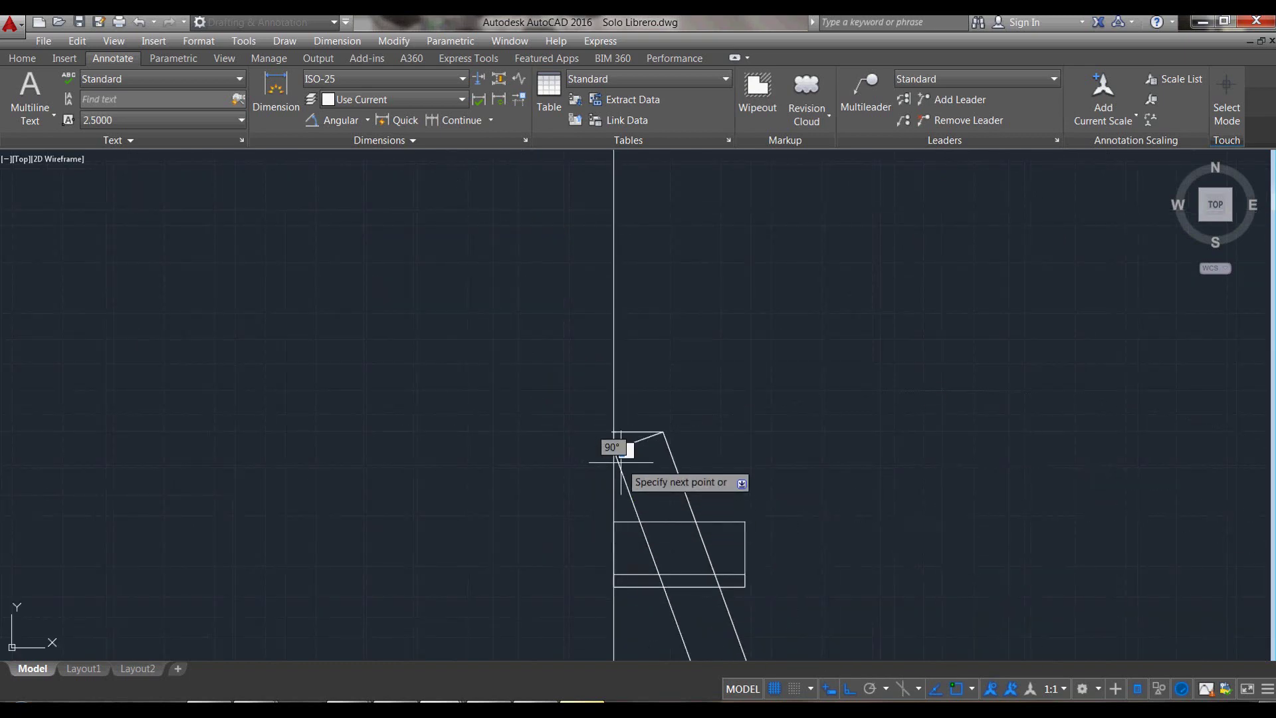
type("C")
key("Return")
scroll(526, 338, "down", 3)
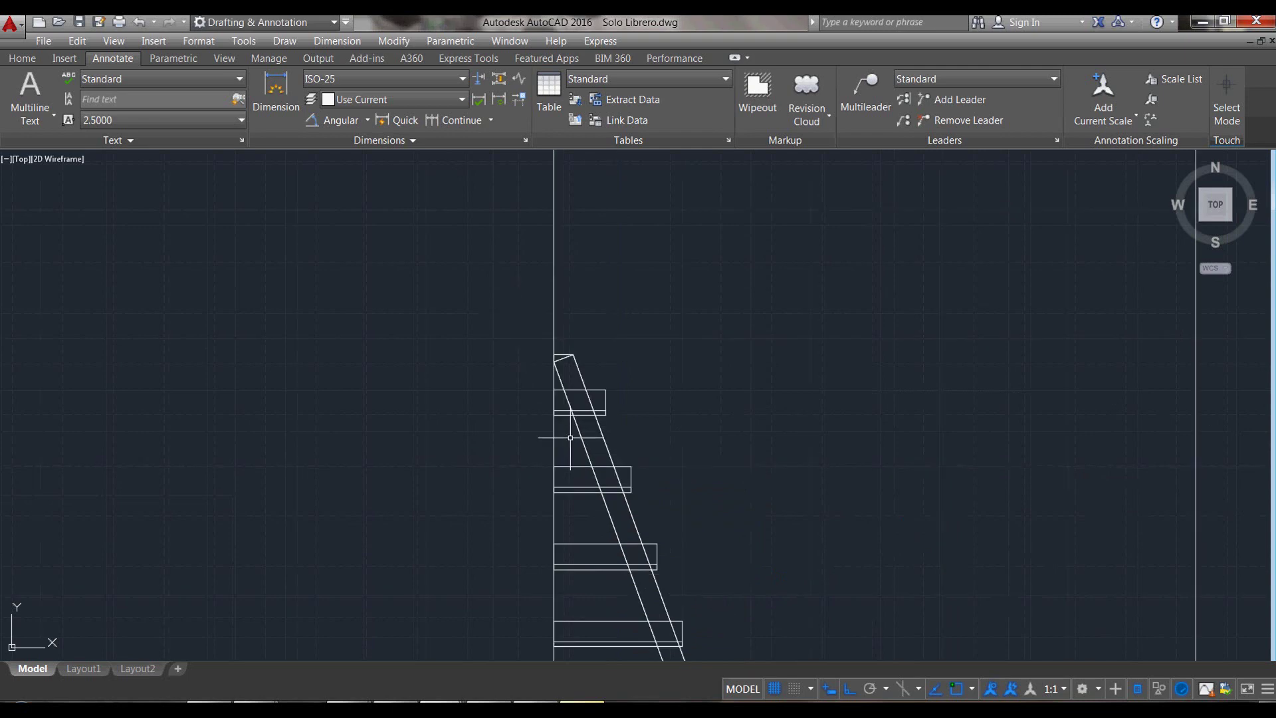
Step: Select the side-panel outline and set a base point for moving it
left_click(621, 551)
scroll(633, 489, "down", 3)
key("Return")
left_click(711, 509)
Step: Move the panel outline 100 units left and delete the leftover rail lines
type("100")
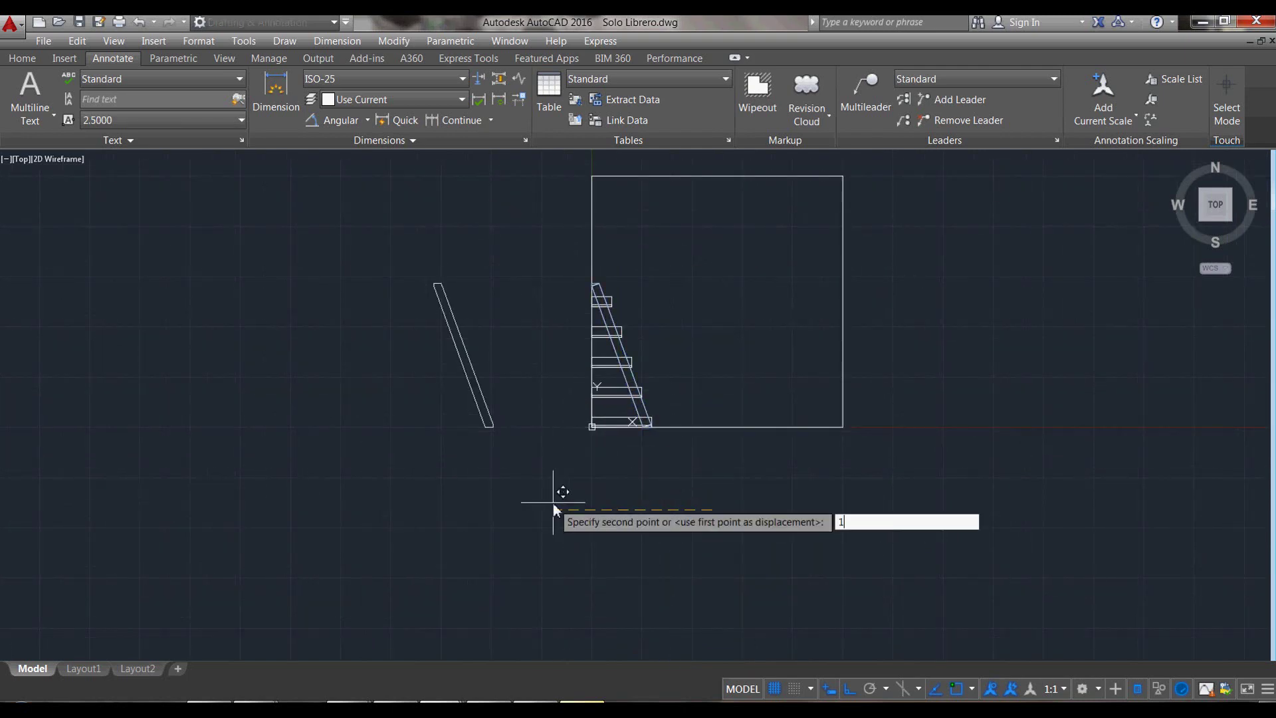
key("Return")
scroll(582, 299, "up", 4)
scroll(582, 300, "up", 2)
left_click(668, 279)
left_click(607, 264)
key("Delete")
scroll(608, 274, "down", 3)
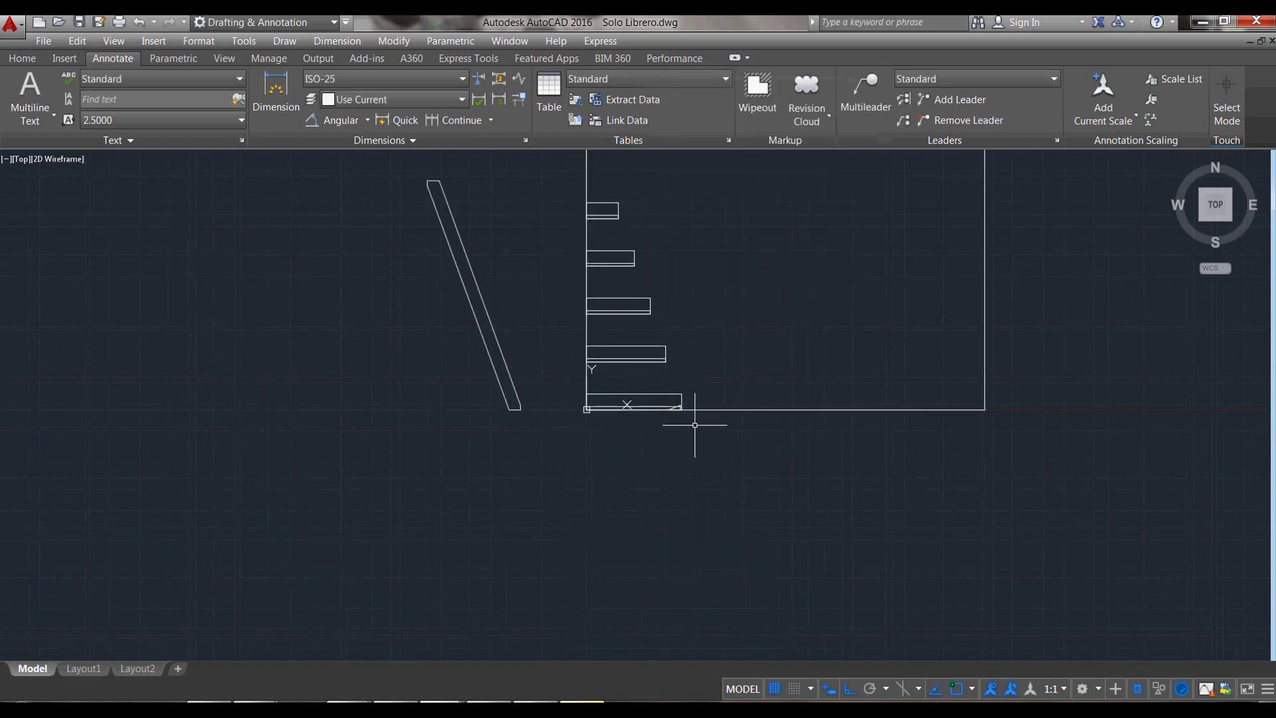
scroll(628, 349, "up", 5)
scroll(684, 485, "down", 5)
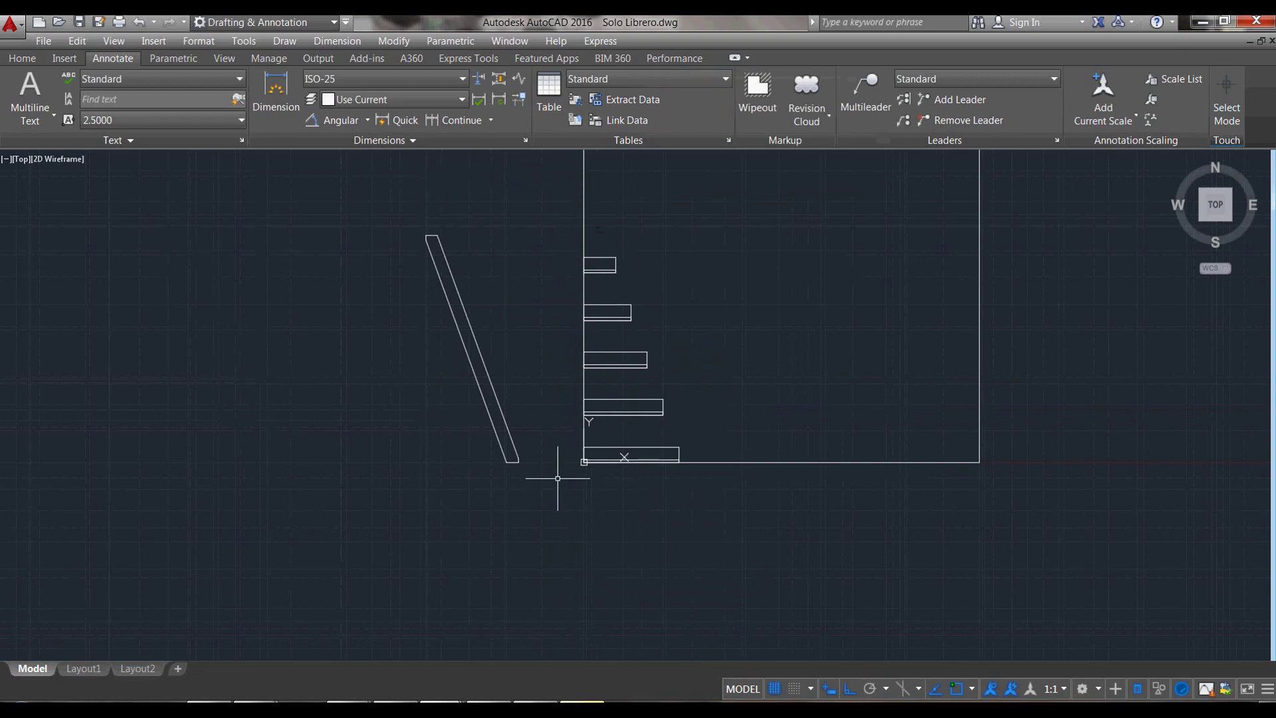
Step: Move the side-panel outline back right onto the shelves
left_click(498, 416)
key("Return")
left_click(515, 557)
type("100")
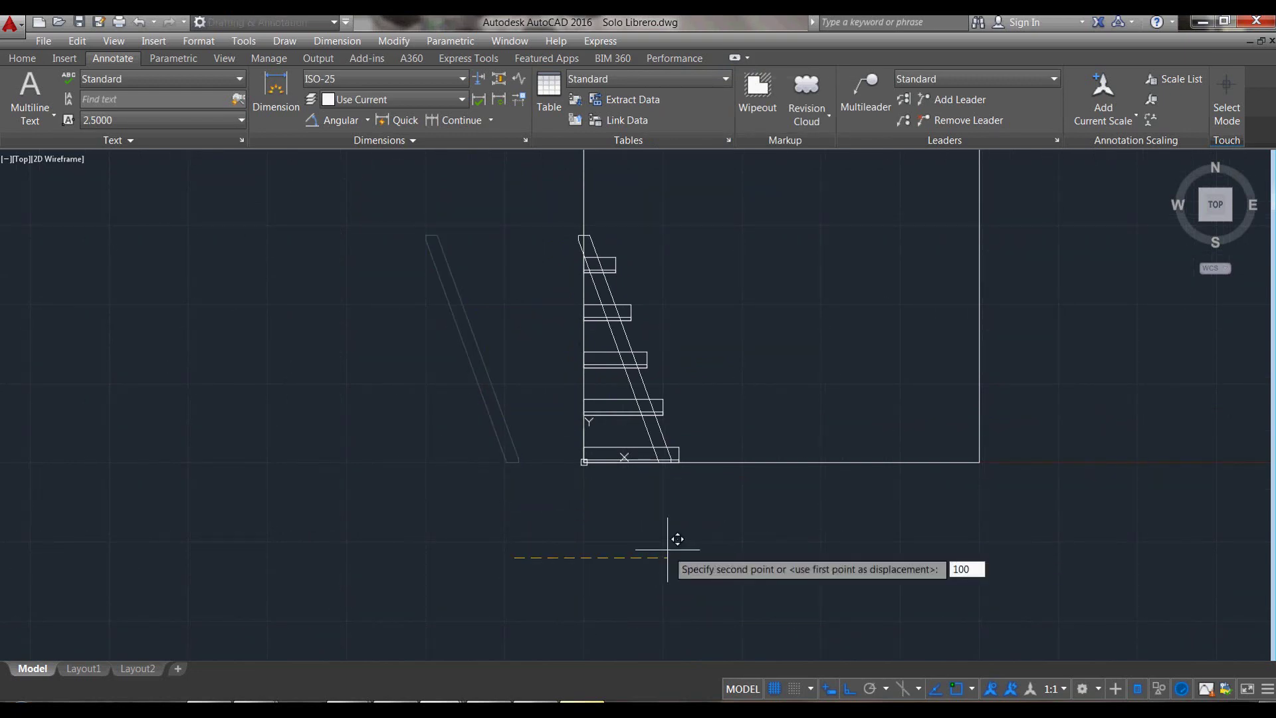
key("Return")
Step: Shift the shelf stack 7.5 units and recenter the view on the bookshelf
key("Return")
left_click(571, 251)
left_click(704, 529)
scroll(703, 444, "up", 4)
key("Return")
left_click(763, 465)
type("7.5")
key("Return")
scroll(772, 416, "down", 4)
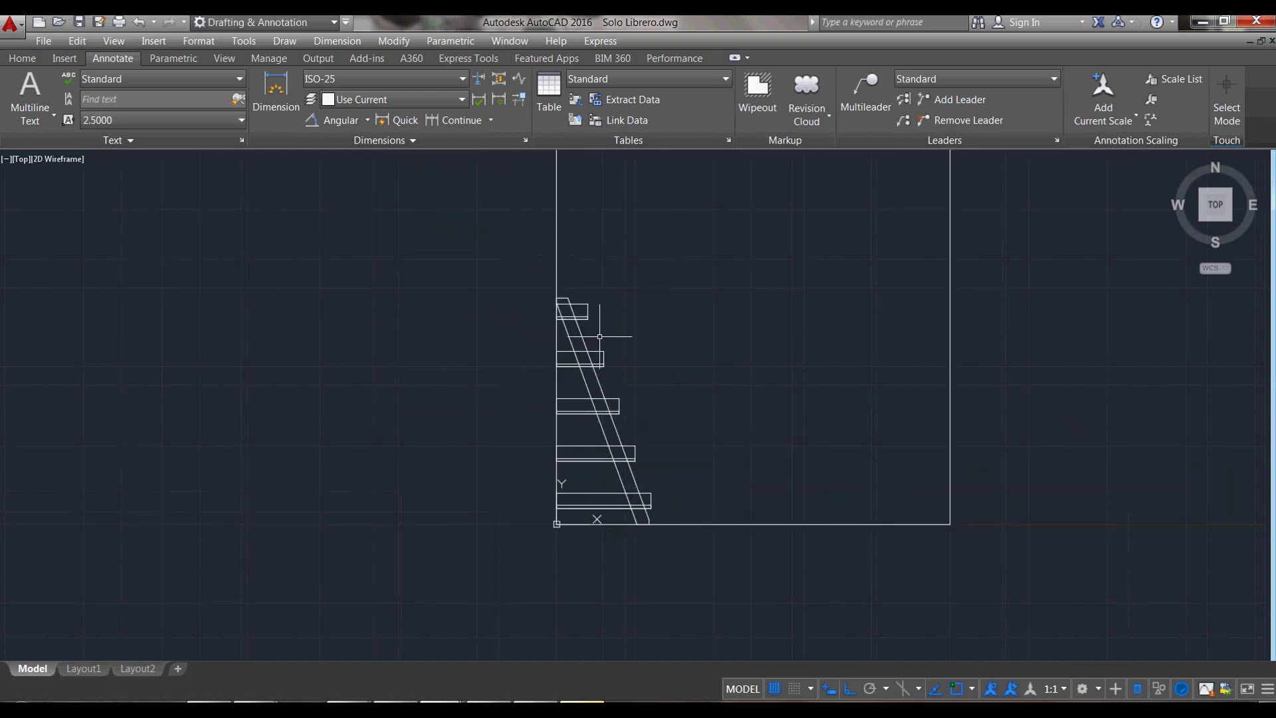
scroll(620, 454, "down", 2)
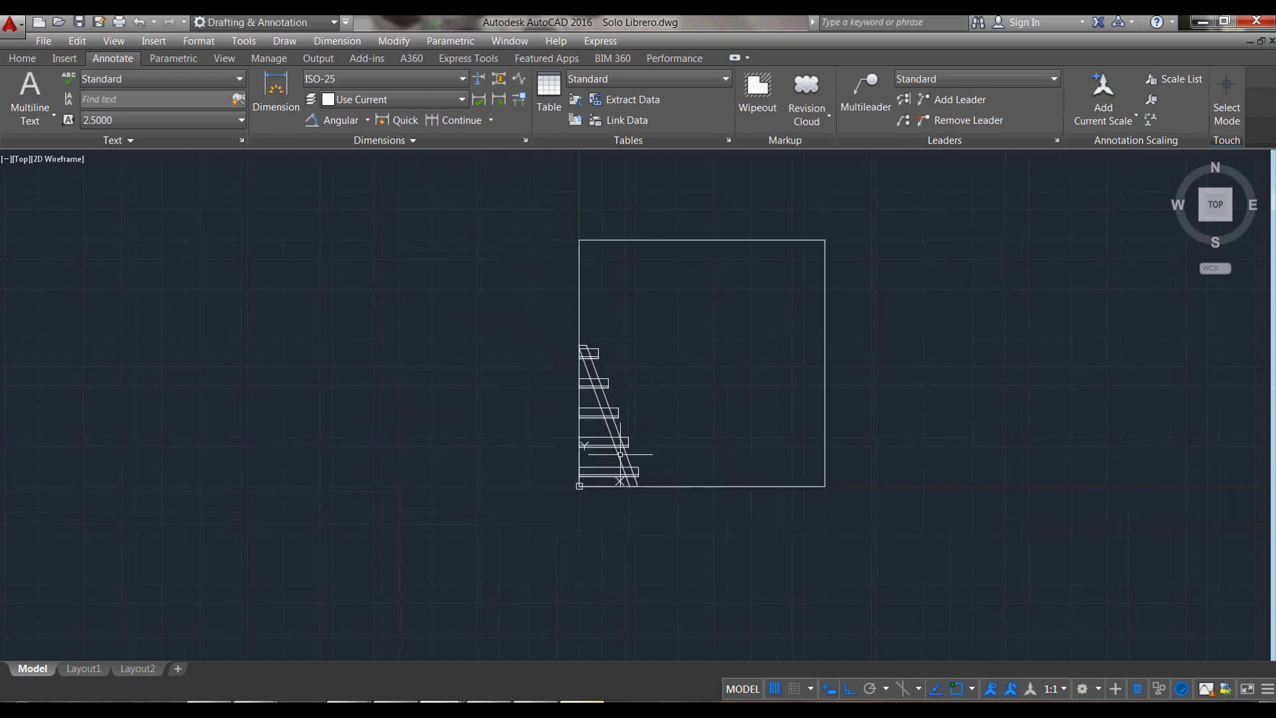
middle_click_drag(738, 538, 622, 522)
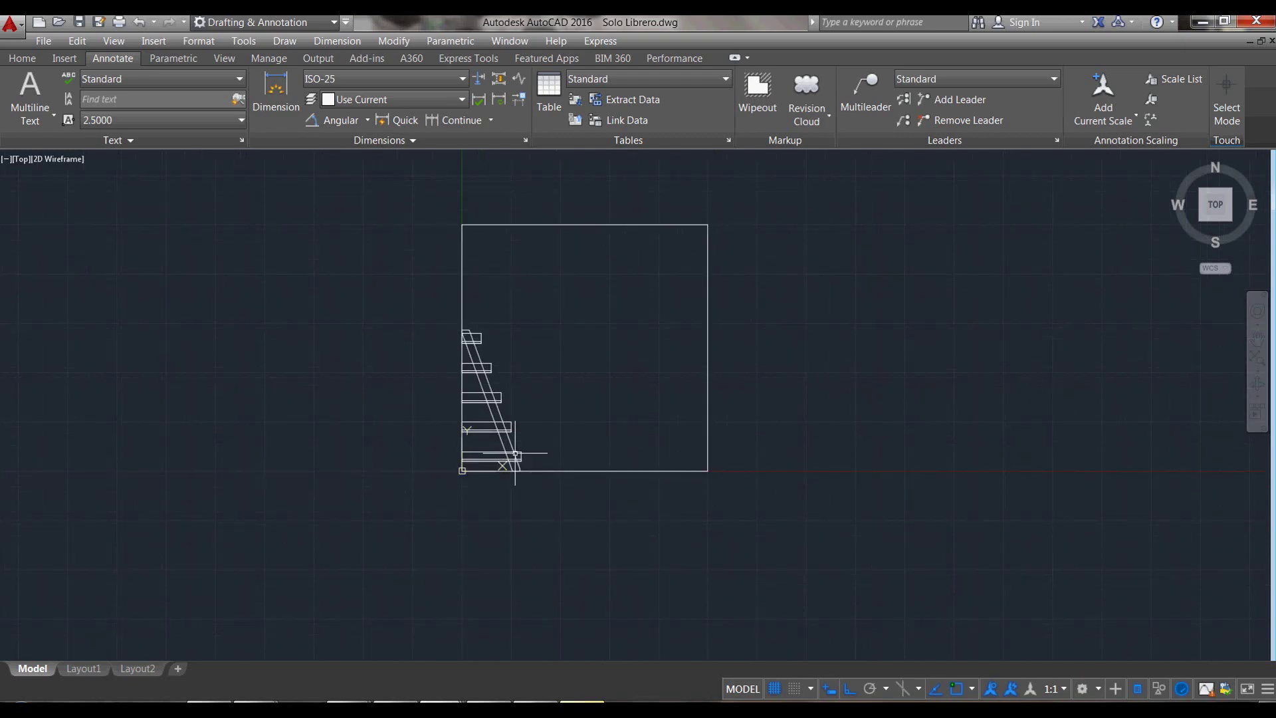
type("C")
key("Return")
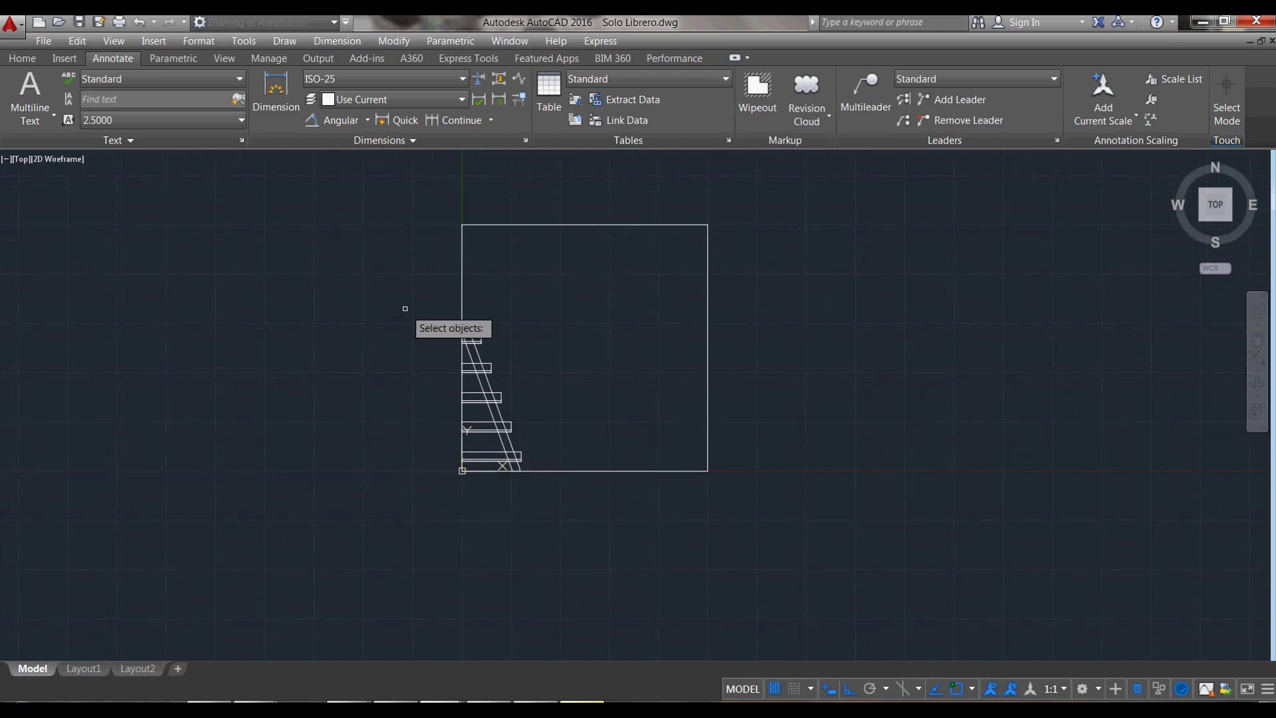
Step: Copy the whole bookshelf profile 500 units to the right
left_click_drag(404, 320, 668, 626)
key("Return")
left_click(406, 561)
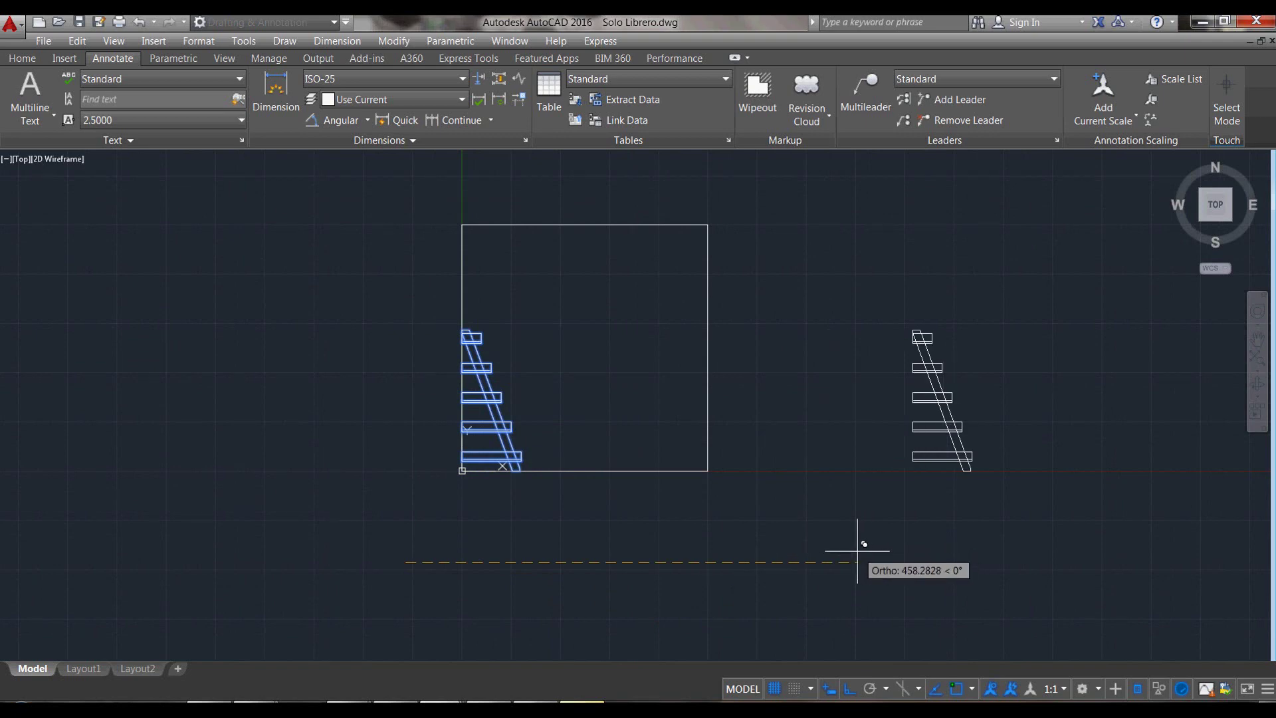
type("500")
key("Return")
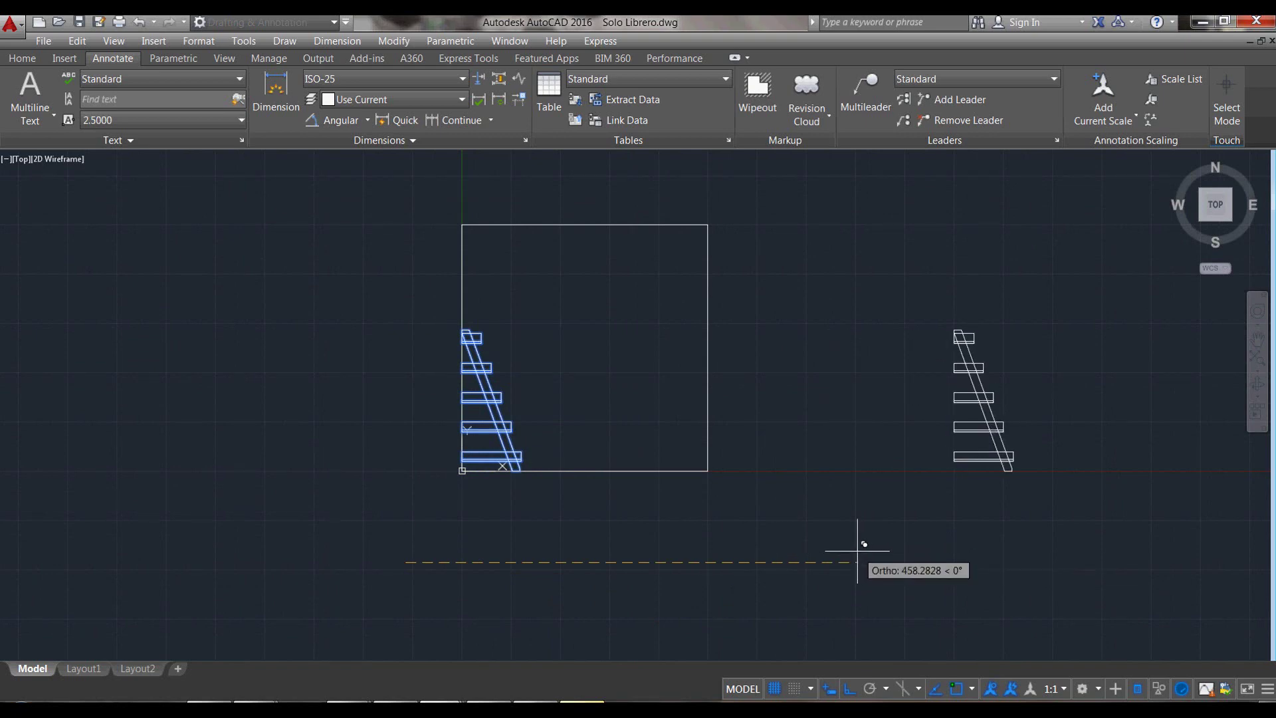
key("Escape")
Step: Switch to the SW Isometric preset view via the View Manager
type("V")
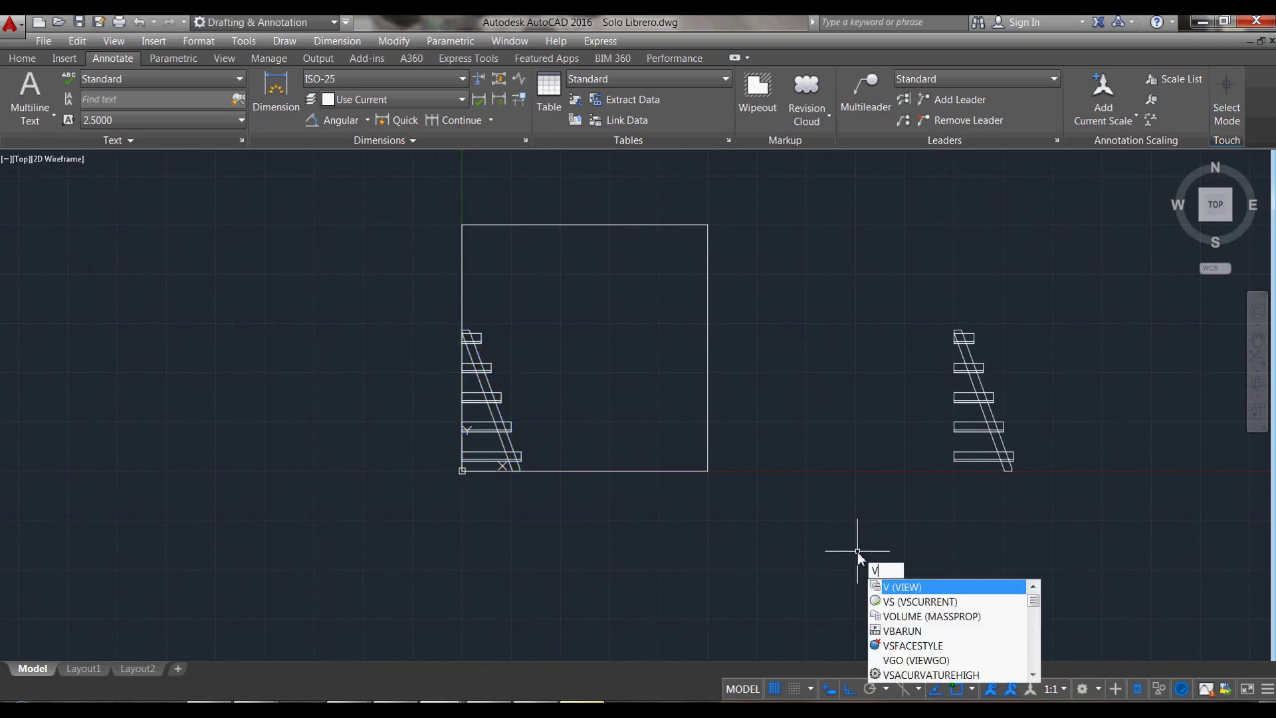
key("Return")
left_click(299, 398)
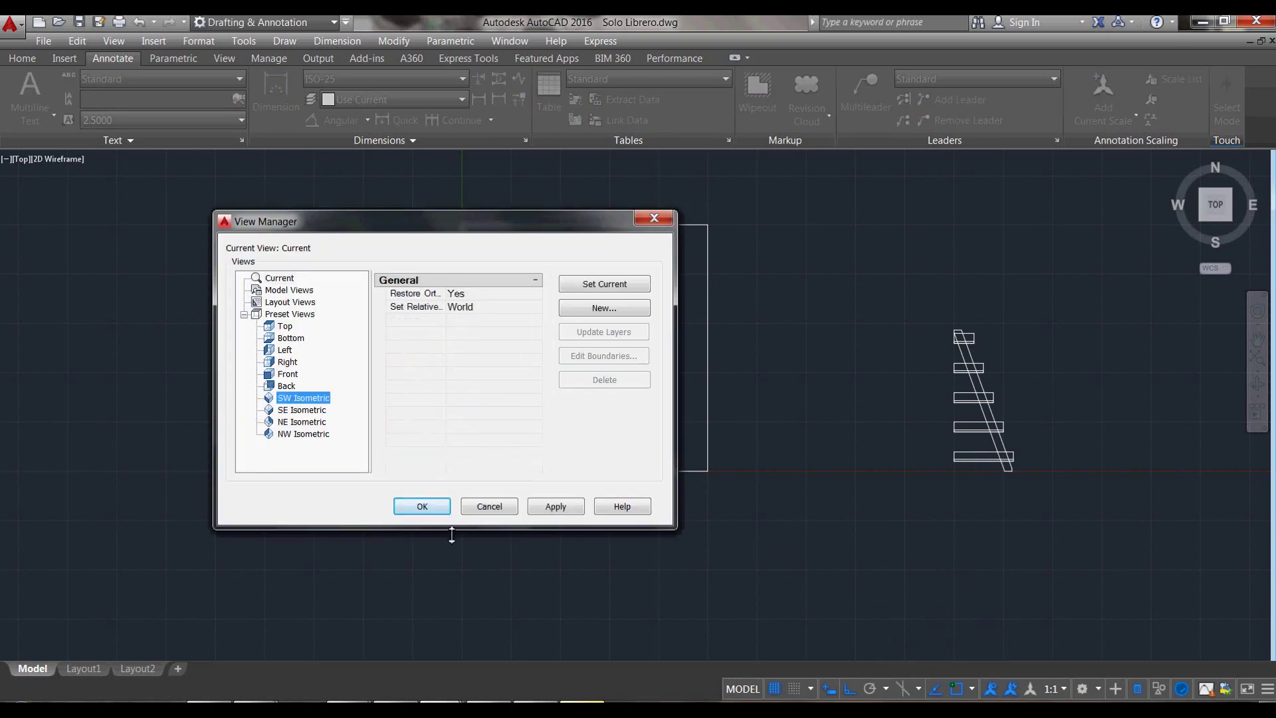
left_click(437, 511)
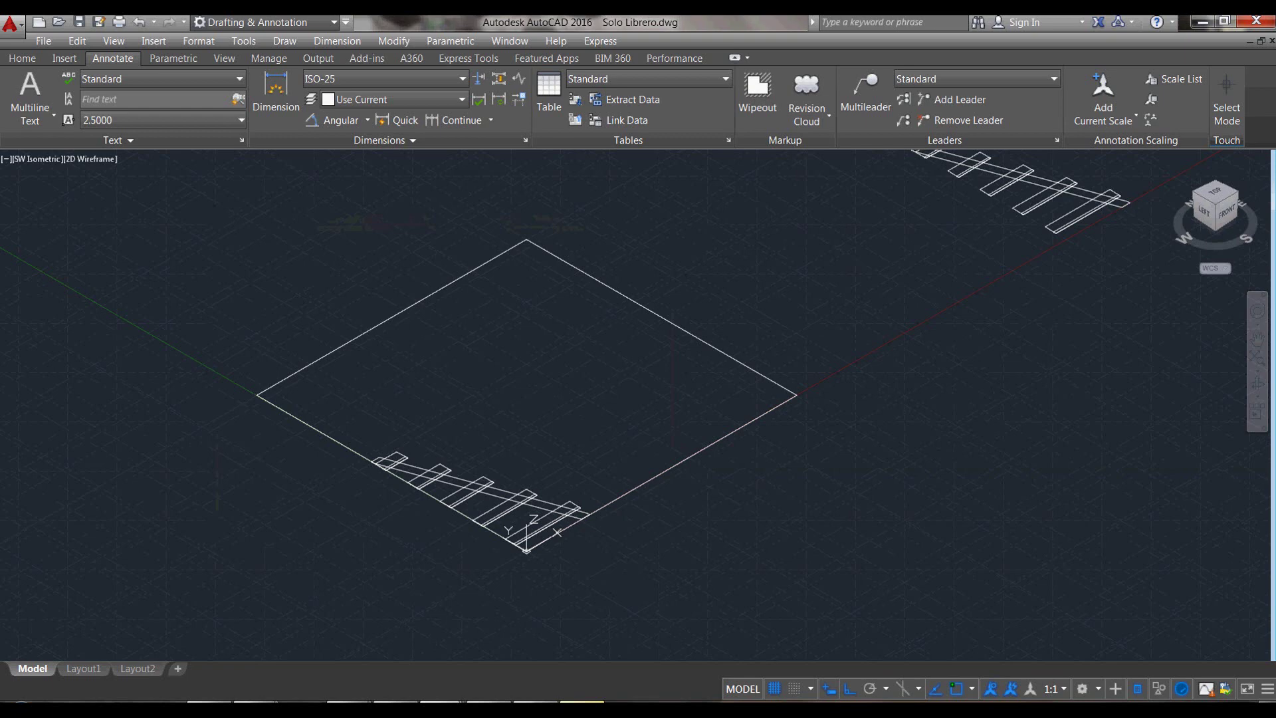
Step: Stand the shelf profiles upright with a 90° 3DROTATE and orbit to inspect them
left_click(338, 393)
left_click(596, 604)
scroll(504, 552, "up", 4)
type("3drotate")
key("Return")
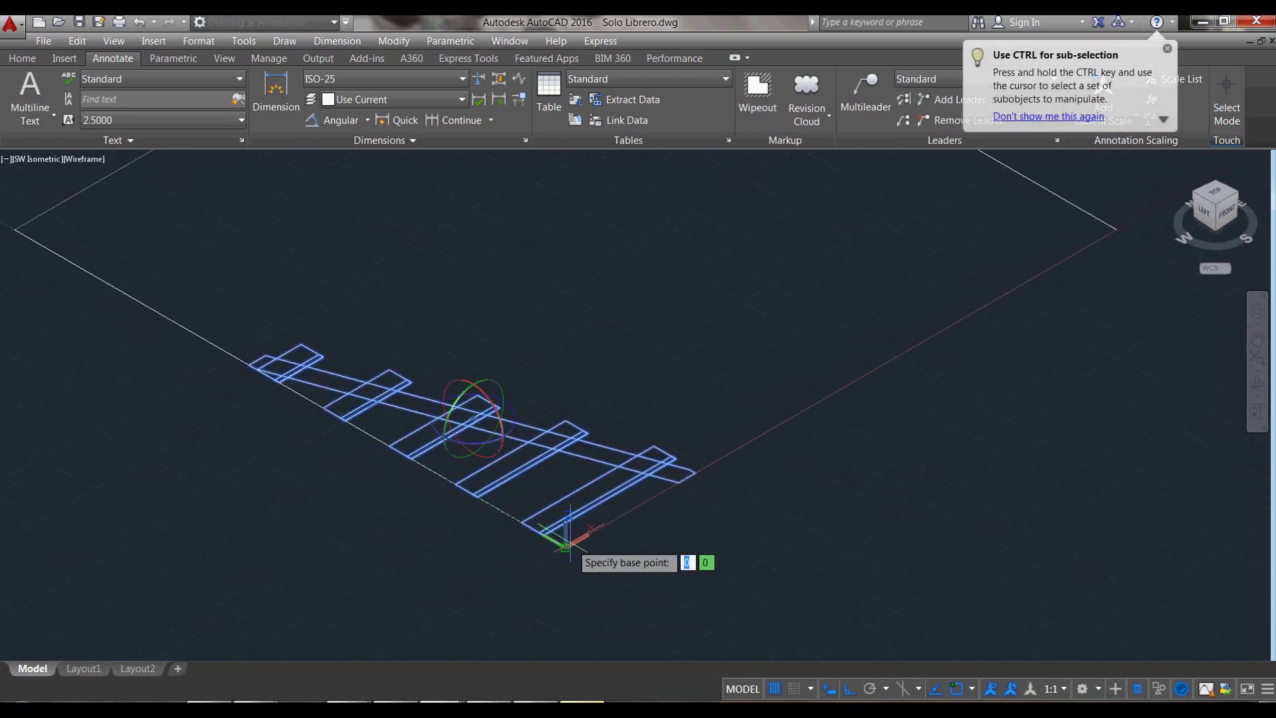
left_click(565, 546)
left_click(575, 529)
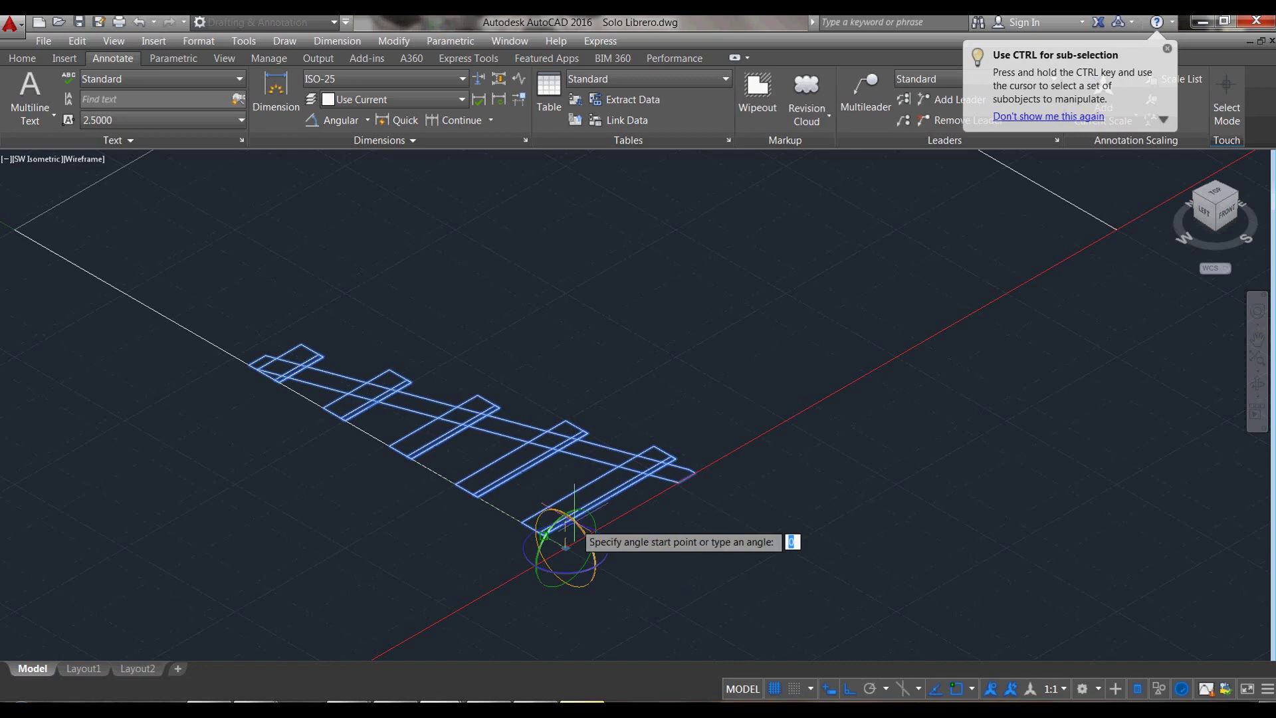
type("90")
key("Return")
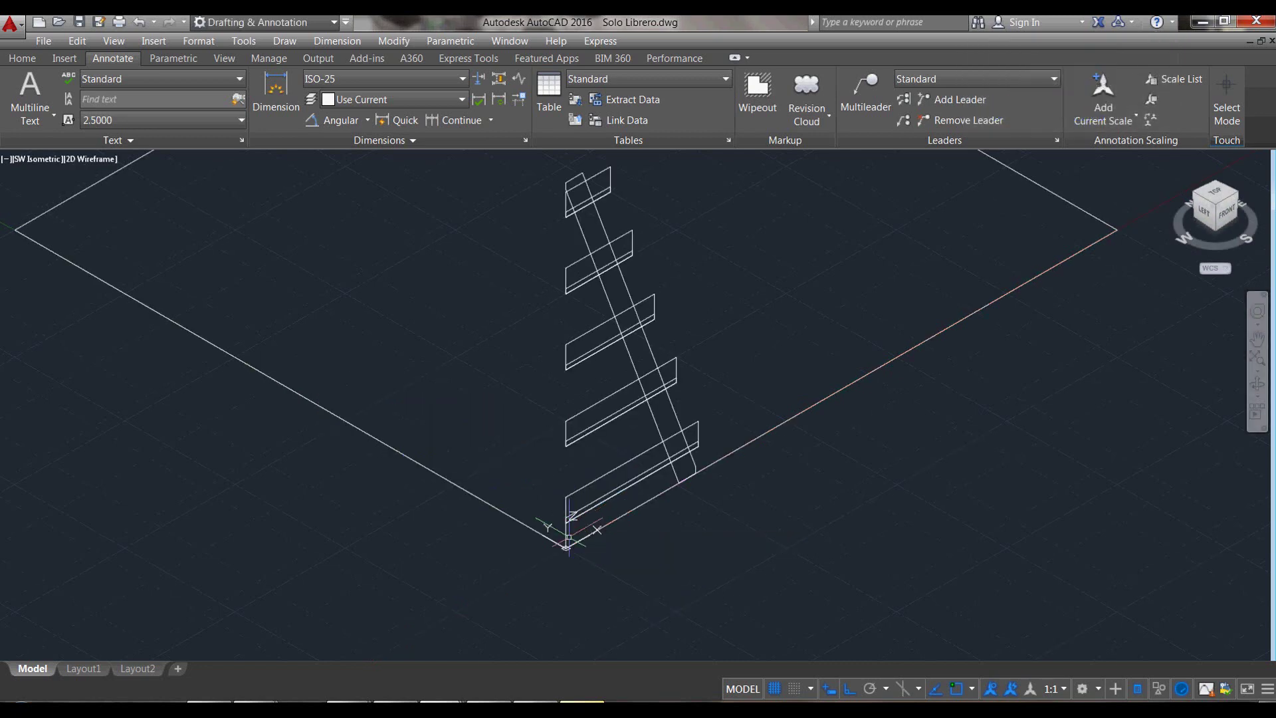
middle_click_drag(1039, 518, 726, 463, "shift")
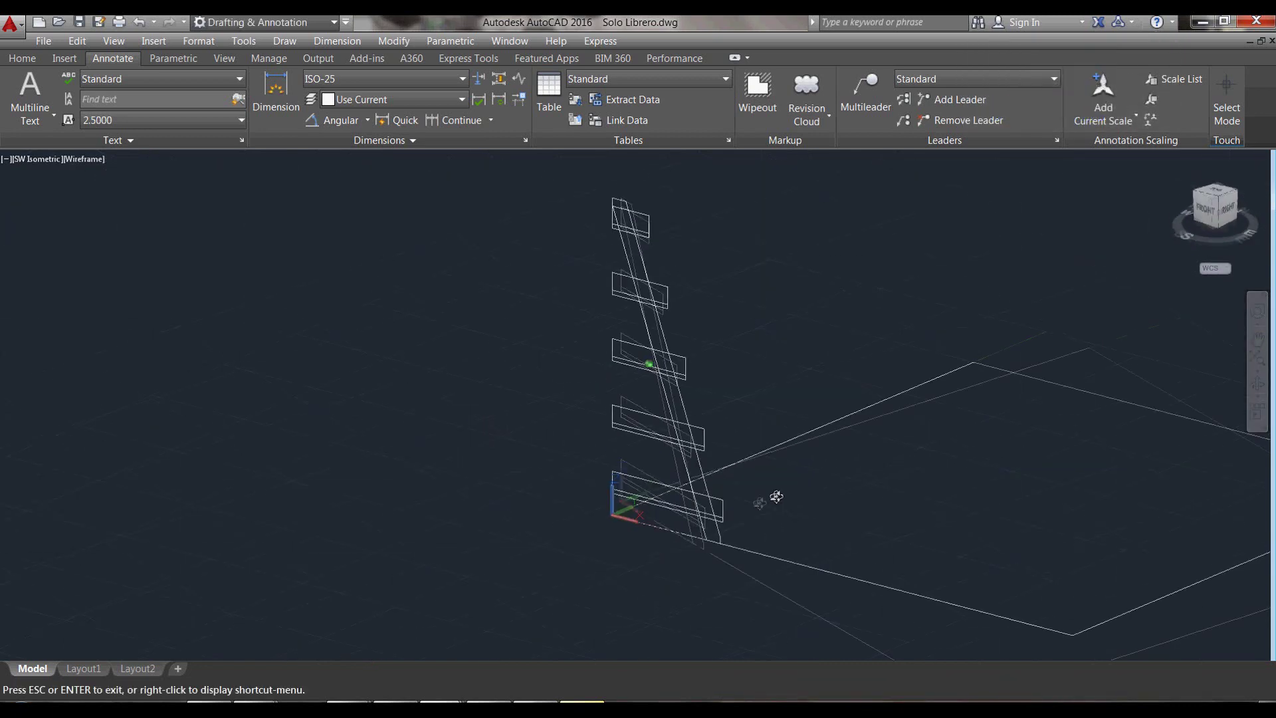
middle_click_drag(727, 463, 726, 457, "shift")
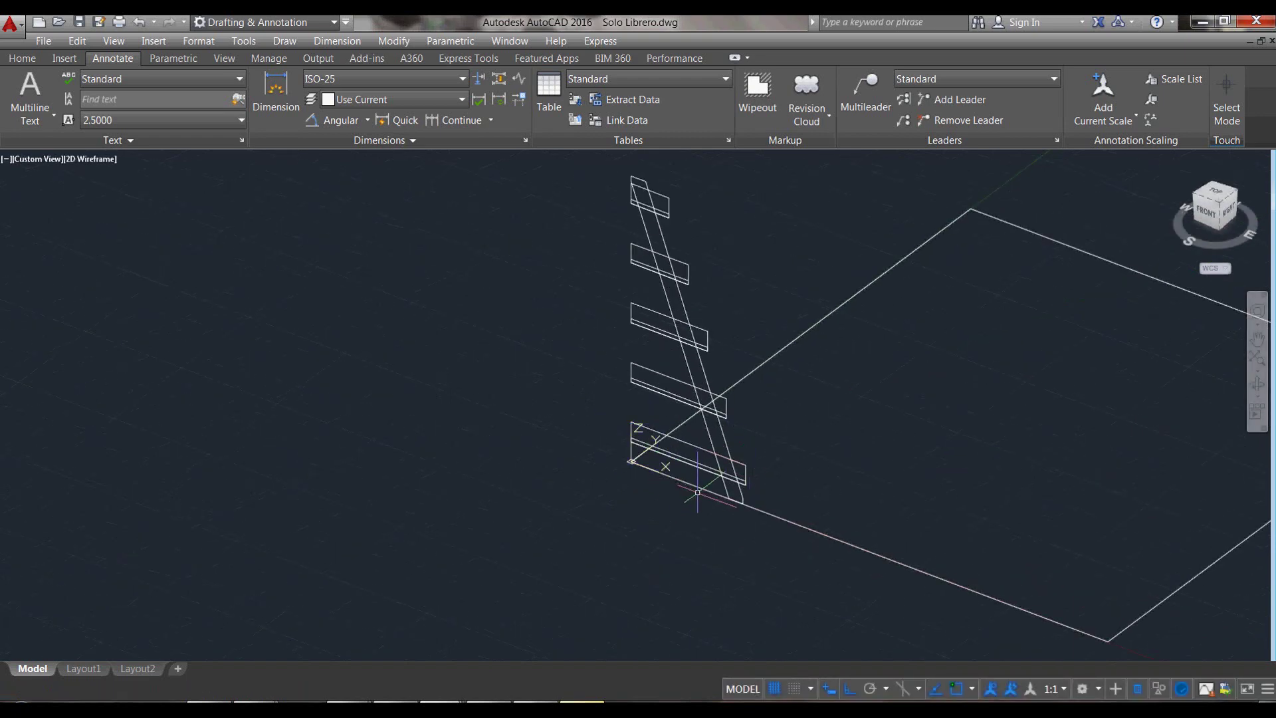
type("EX")
key("Return")
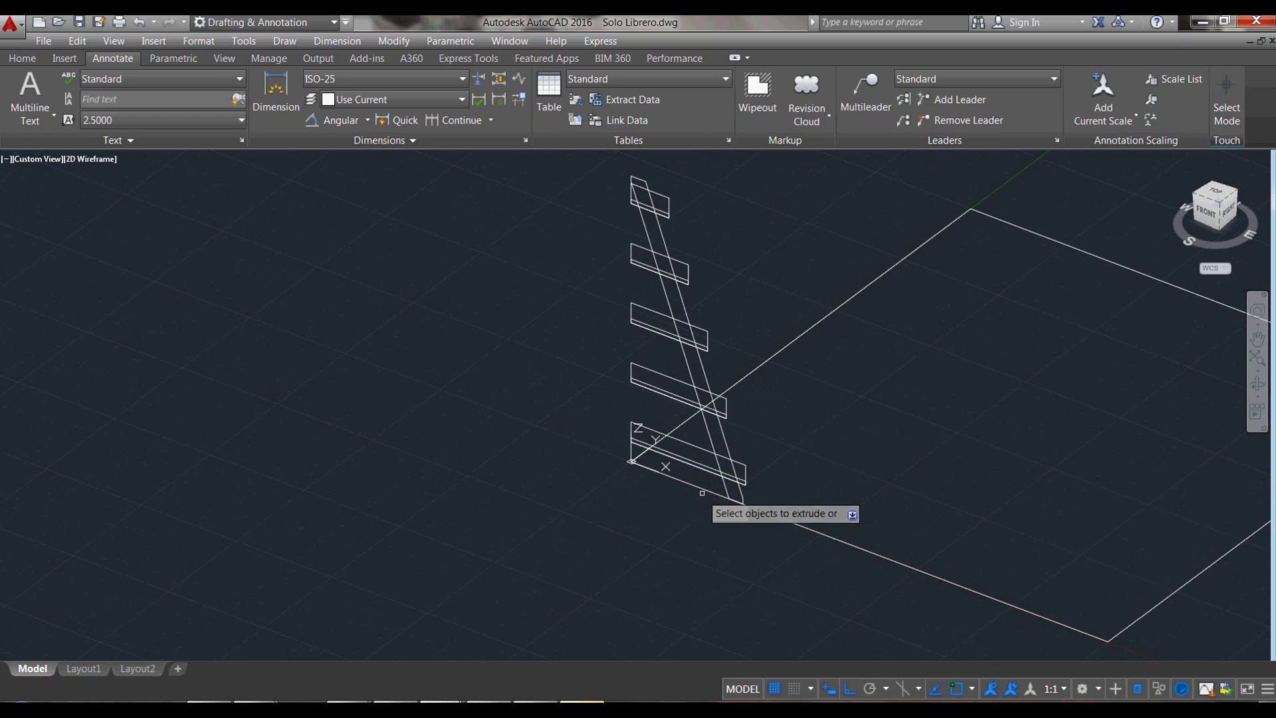
Step: Extrude the slanted side profile into a solid side panel
left_click(727, 453)
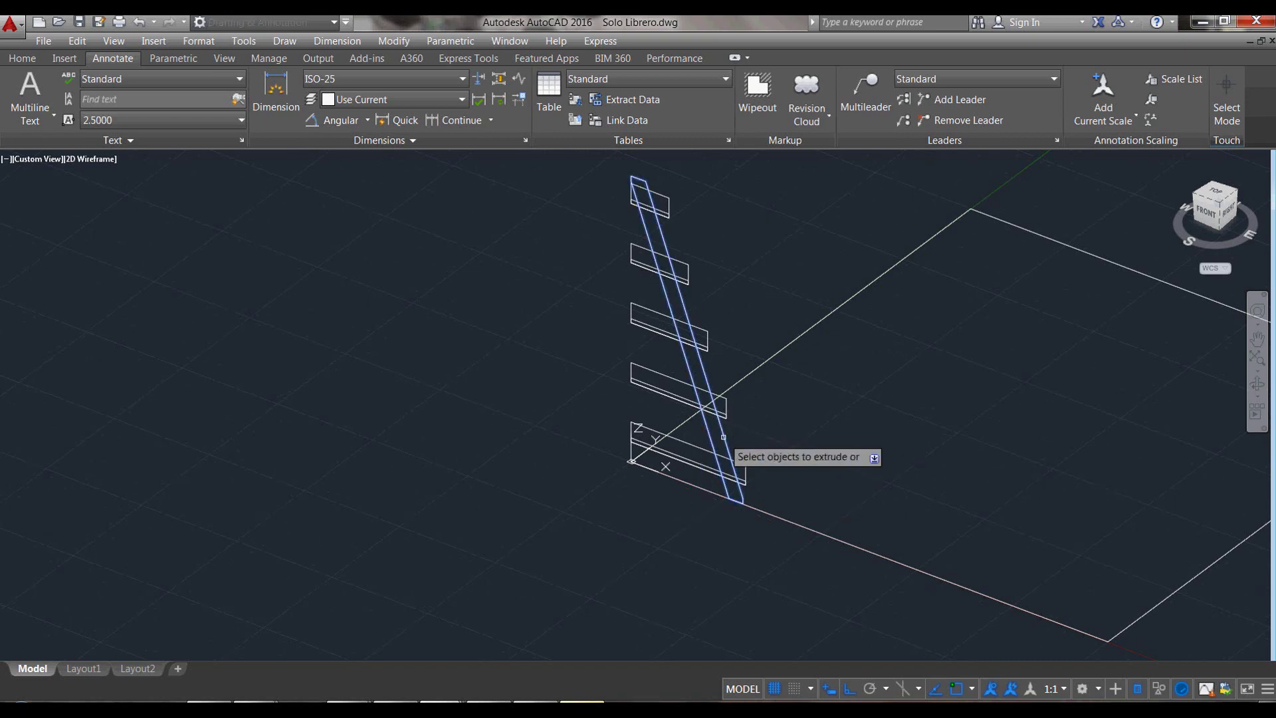
key("Return")
type("2")
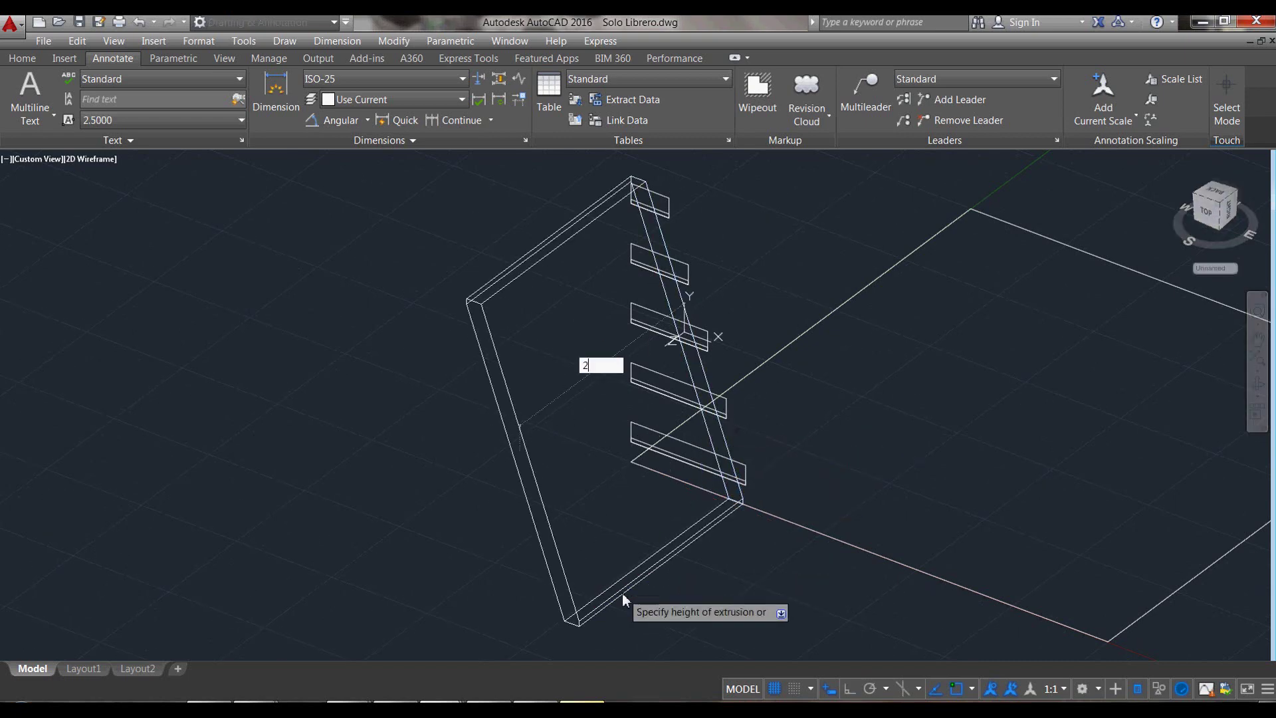
left_click(622, 593)
middle_click_drag(618, 592, 705, 488, "shift")
scroll(706, 488, "up", 2)
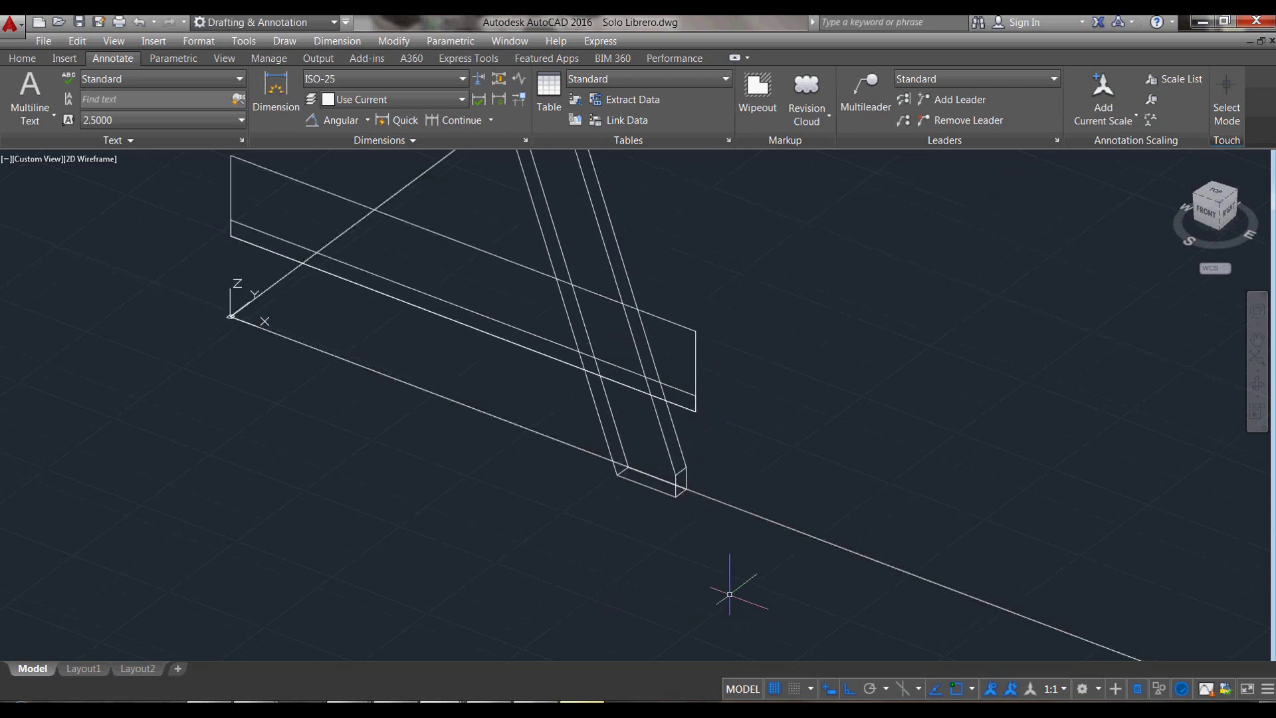
type("L")
Step: Draw a 90-unit reference line from the side panel's corner
key("Return")
left_click(685, 489)
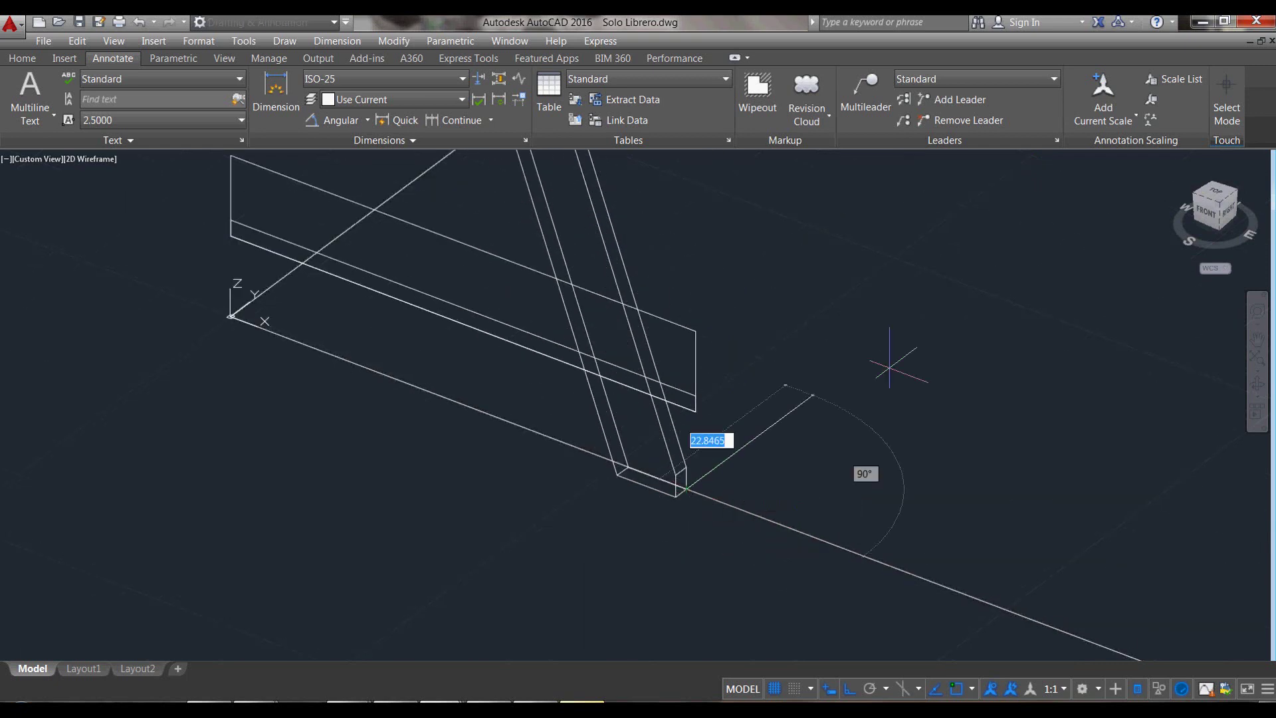
type("90")
key("Return")
key("Return")
scroll(638, 463, "down", 2)
scroll(655, 473, "up", 2)
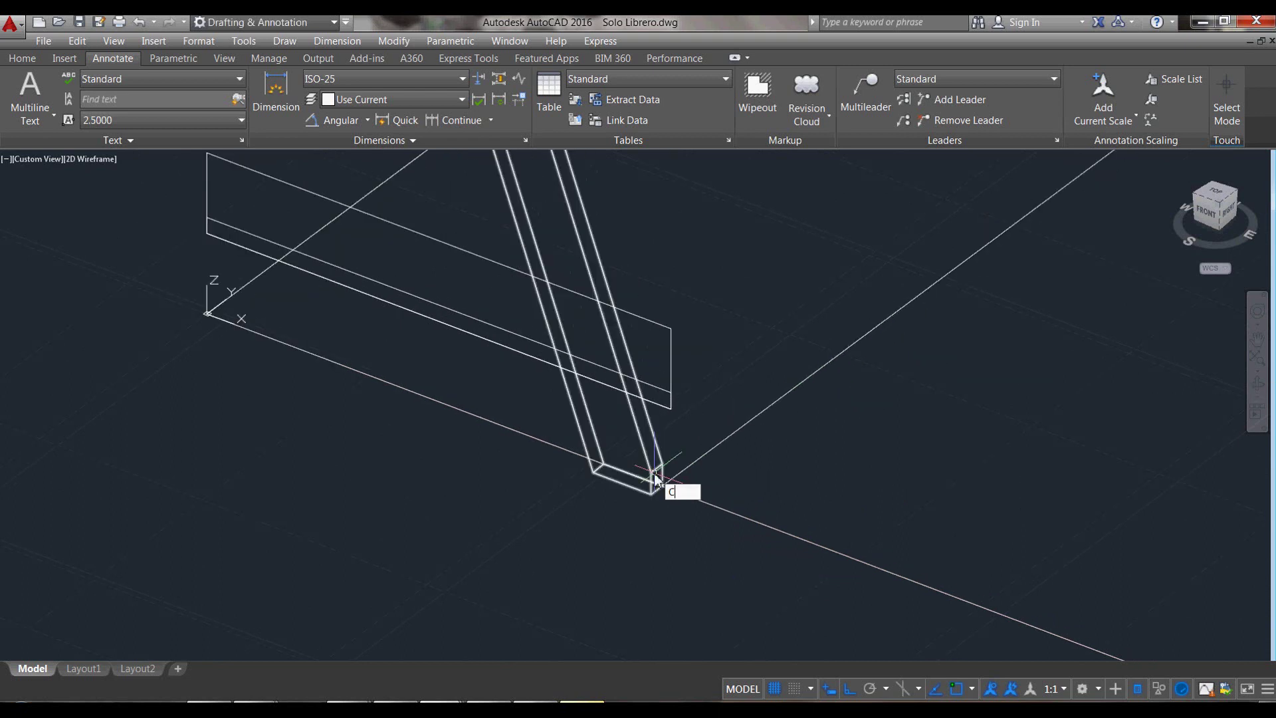
Step: Copy the side panel solid 92 units across at 90° as the second side
key("Return")
left_click(655, 472)
key("Return")
left_click(655, 490)
scroll(641, 525, "down", 3)
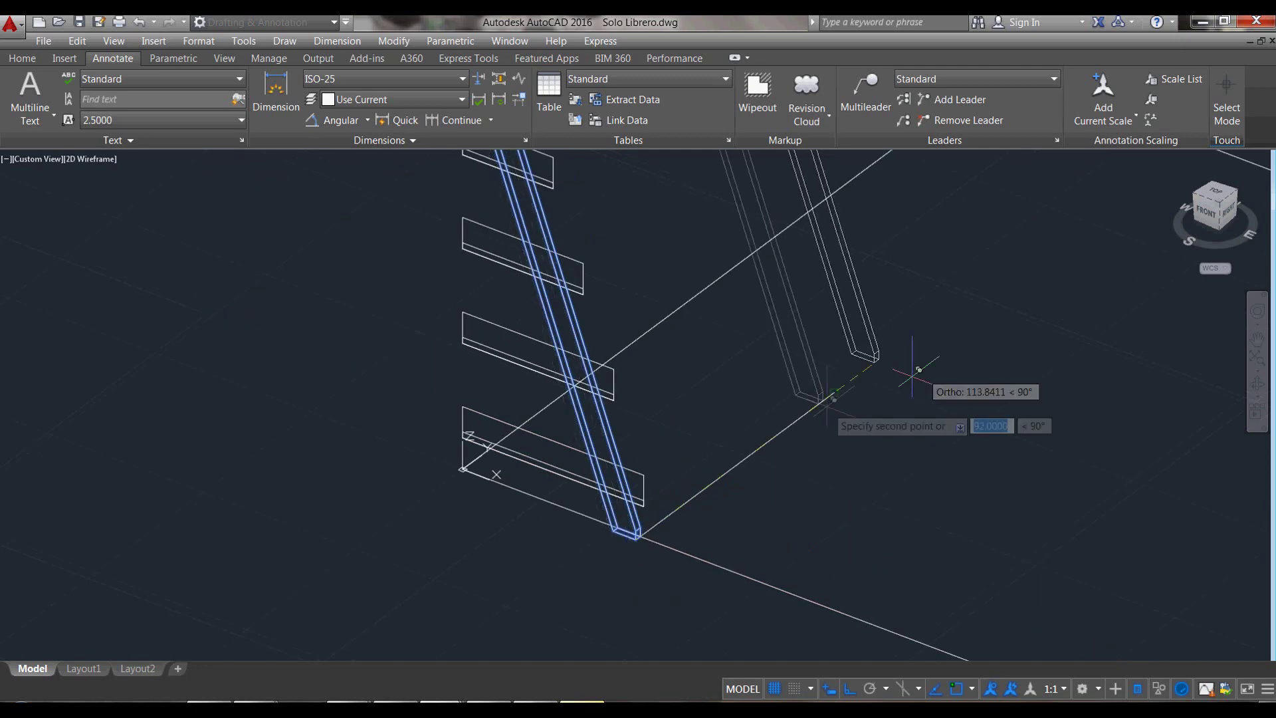
scroll(877, 372, "up", 1)
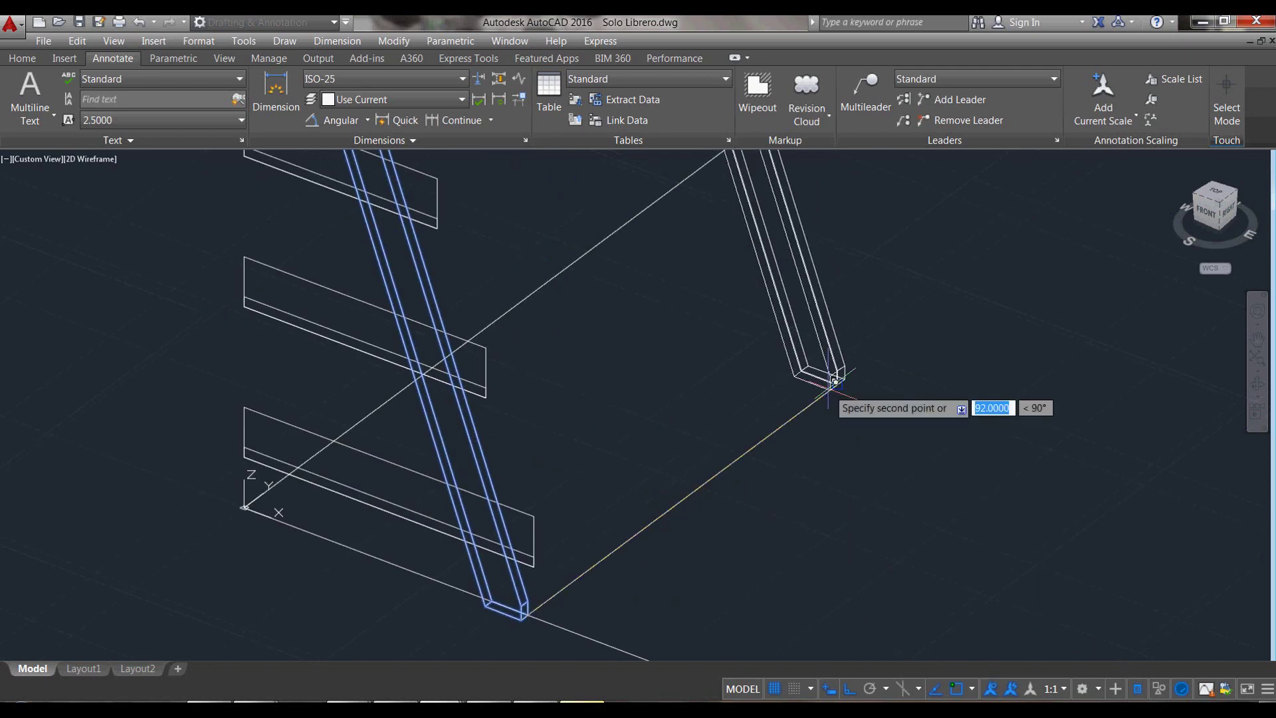
scroll(851, 404, "down", 2)
scroll(658, 495, "up", 2)
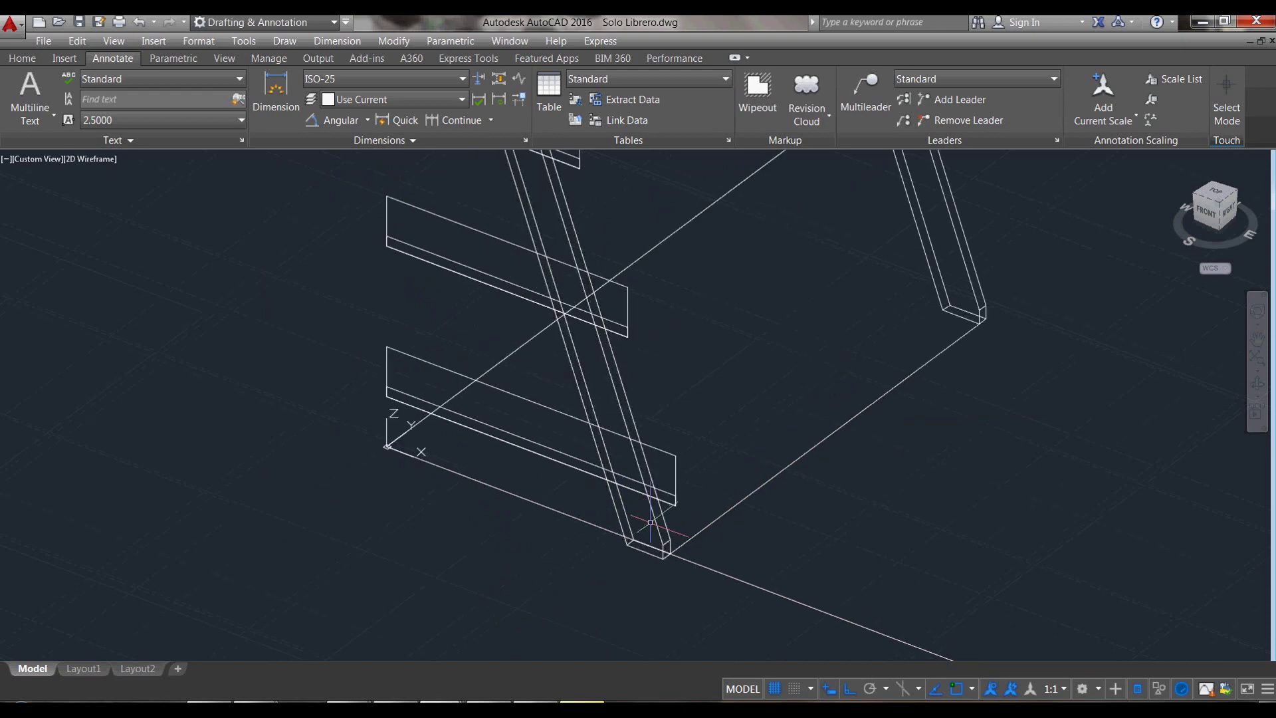
scroll(691, 501, "down", 2)
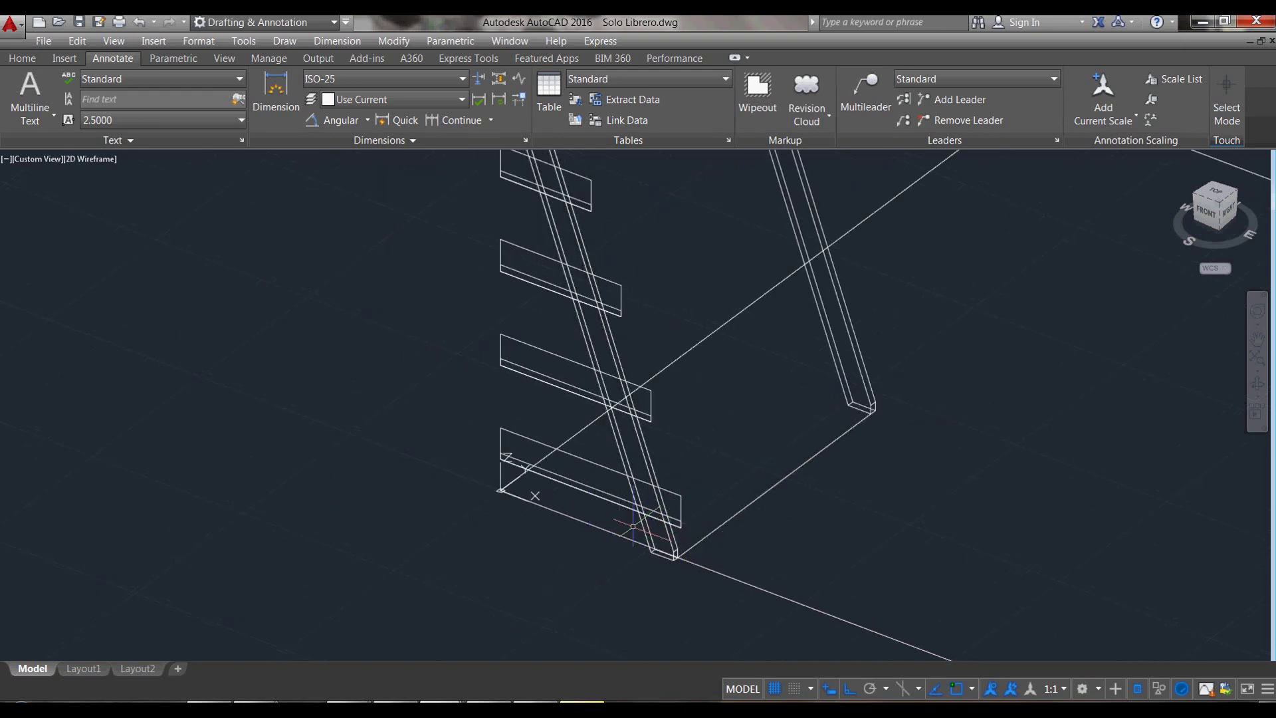
type("EXT")
Step: Extrude all four shelf rectangles to a height of 2 as thin boards
key("Return")
left_click(527, 449)
left_click(529, 342)
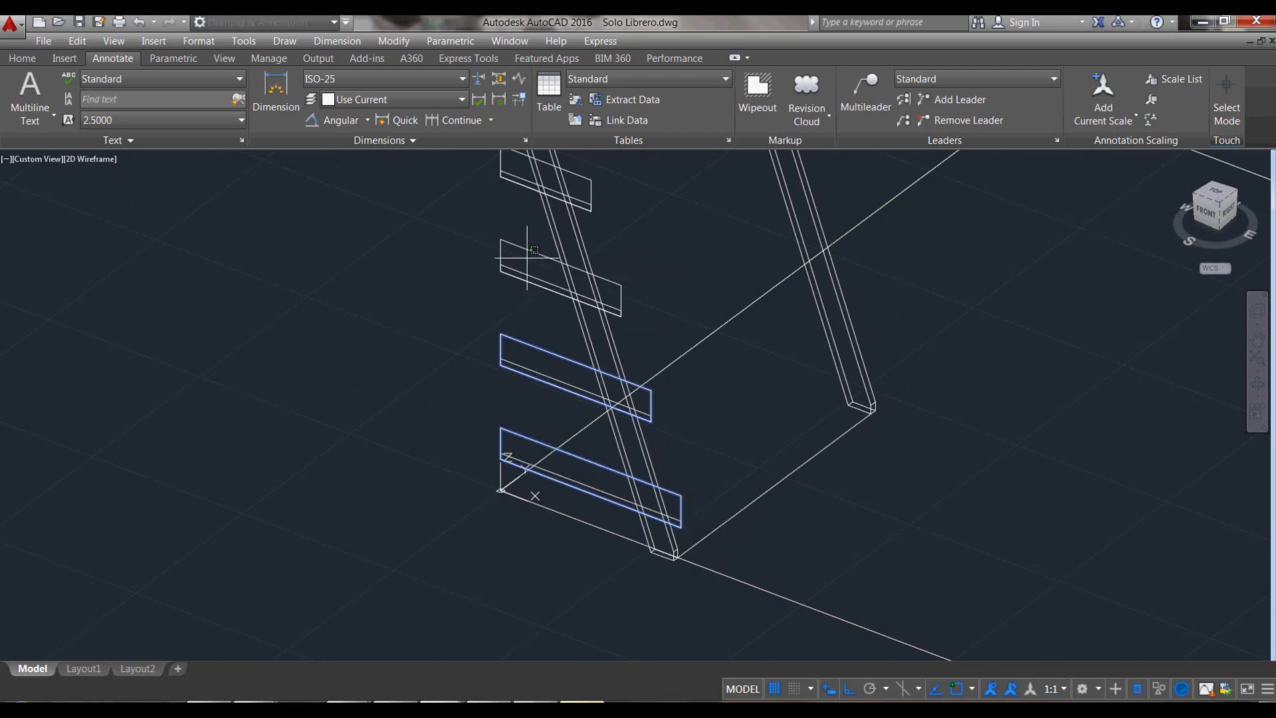
left_click(524, 249)
scroll(539, 374, "down", 2)
scroll(578, 251, "up", 2)
scroll(578, 251, "up", 2)
scroll(570, 365, "down", 2)
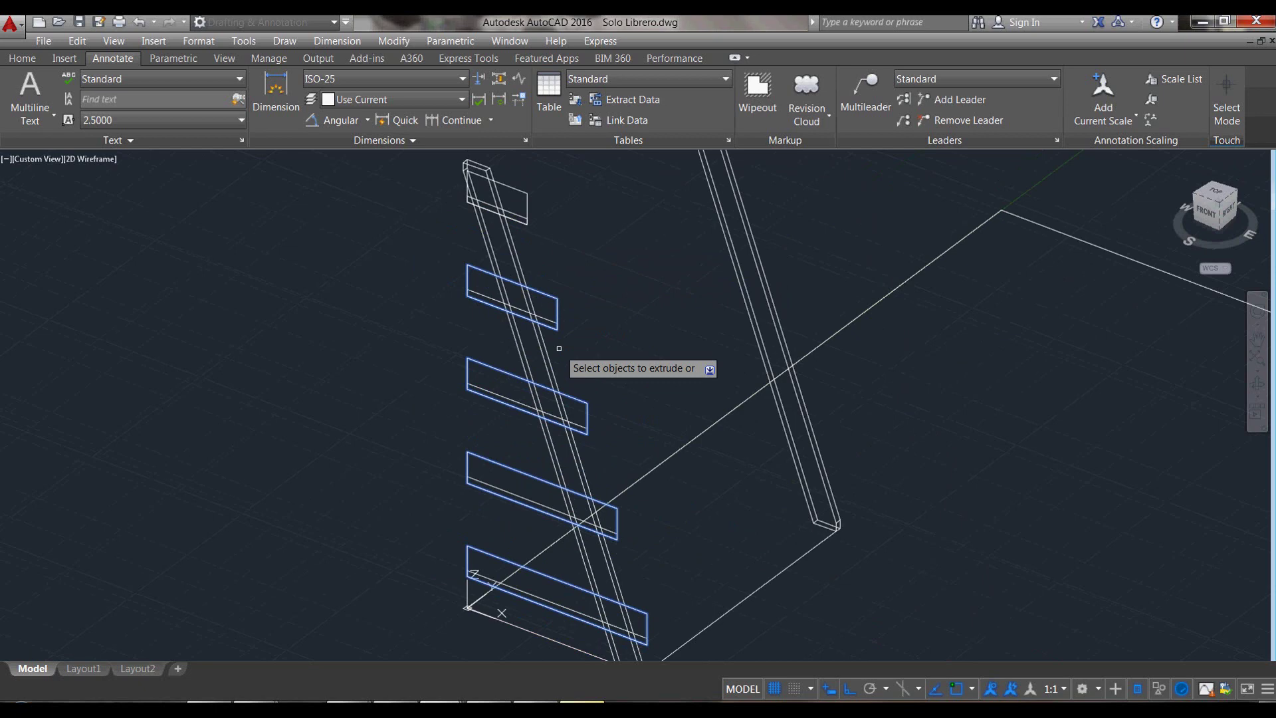
left_click(536, 238)
key("Return")
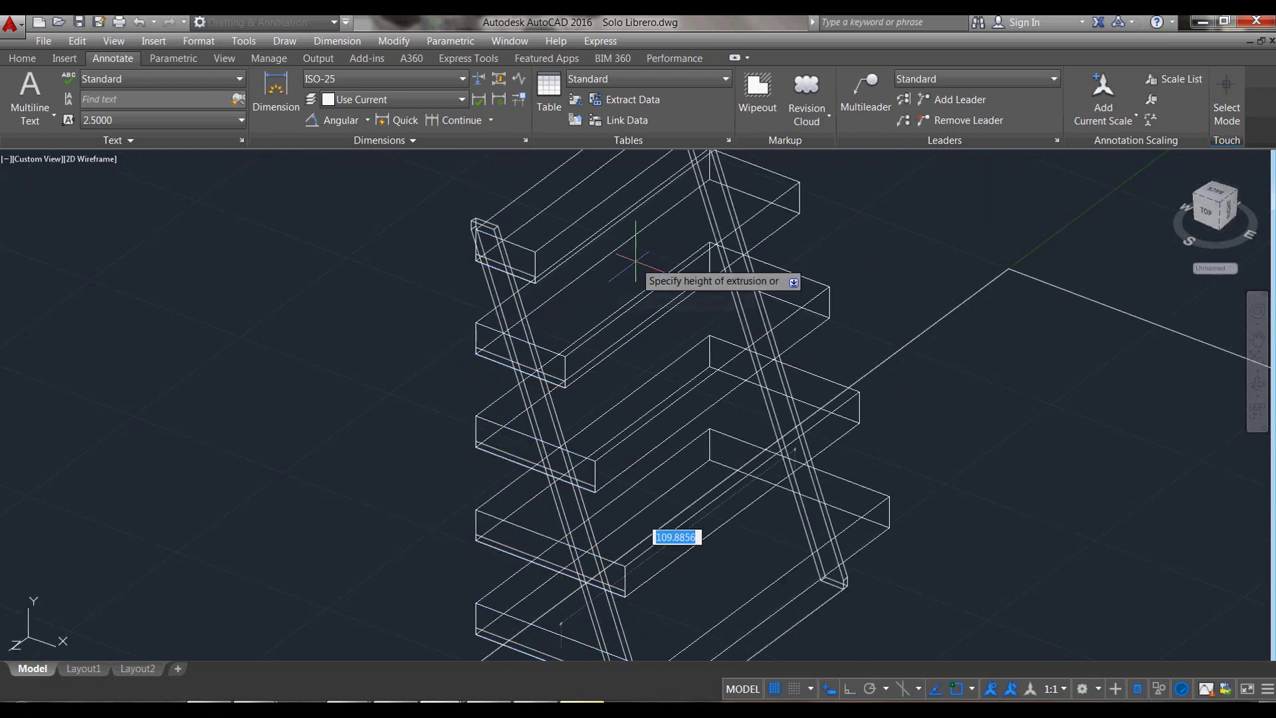
type("2")
key("Return")
scroll(552, 464, "up", 2)
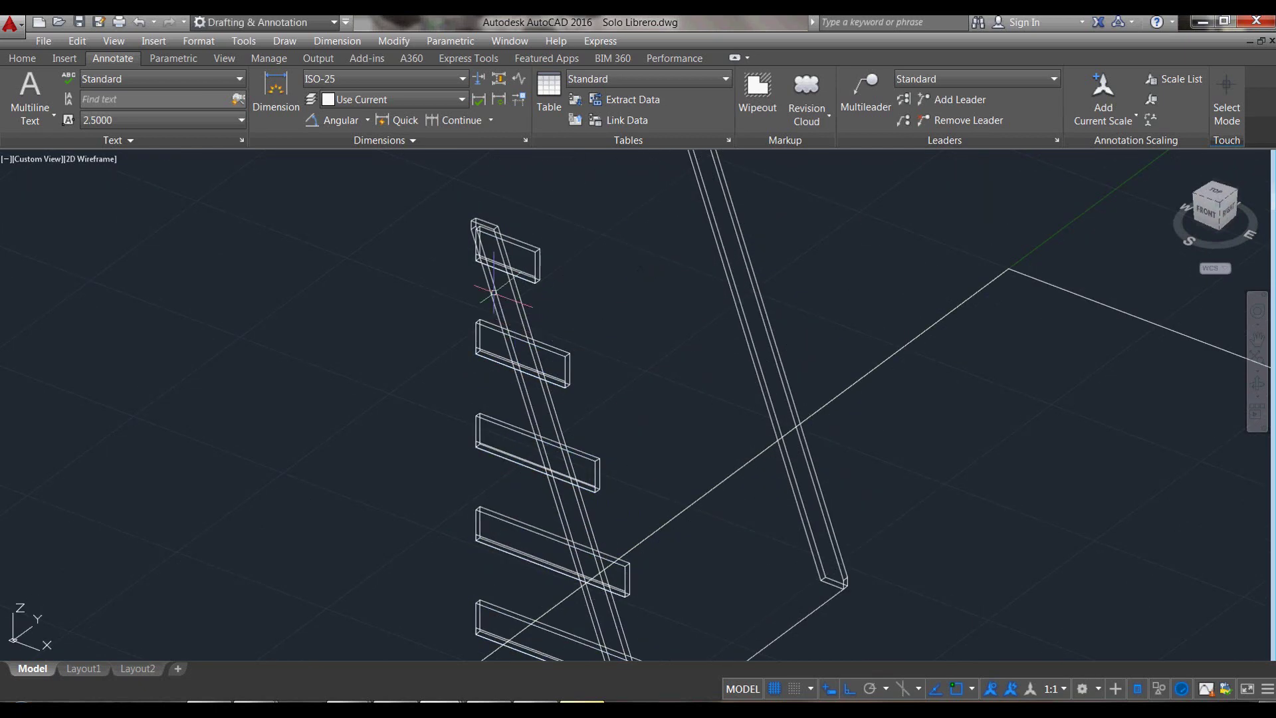
scroll(552, 464, "down", 3)
scroll(551, 464, "up", 3)
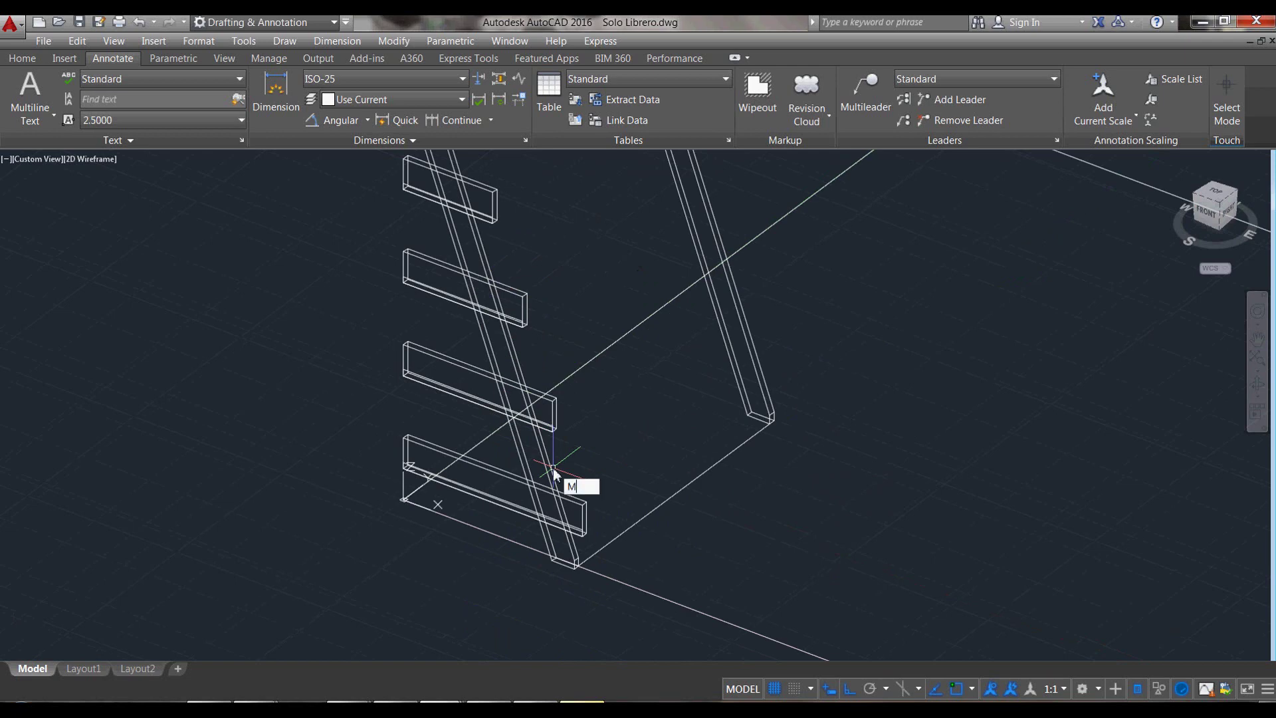
Step: Move the thin lip boards up off the shelf slabs' bottom edges
scroll(564, 532, "up", 4)
scroll(585, 505, "up", 2)
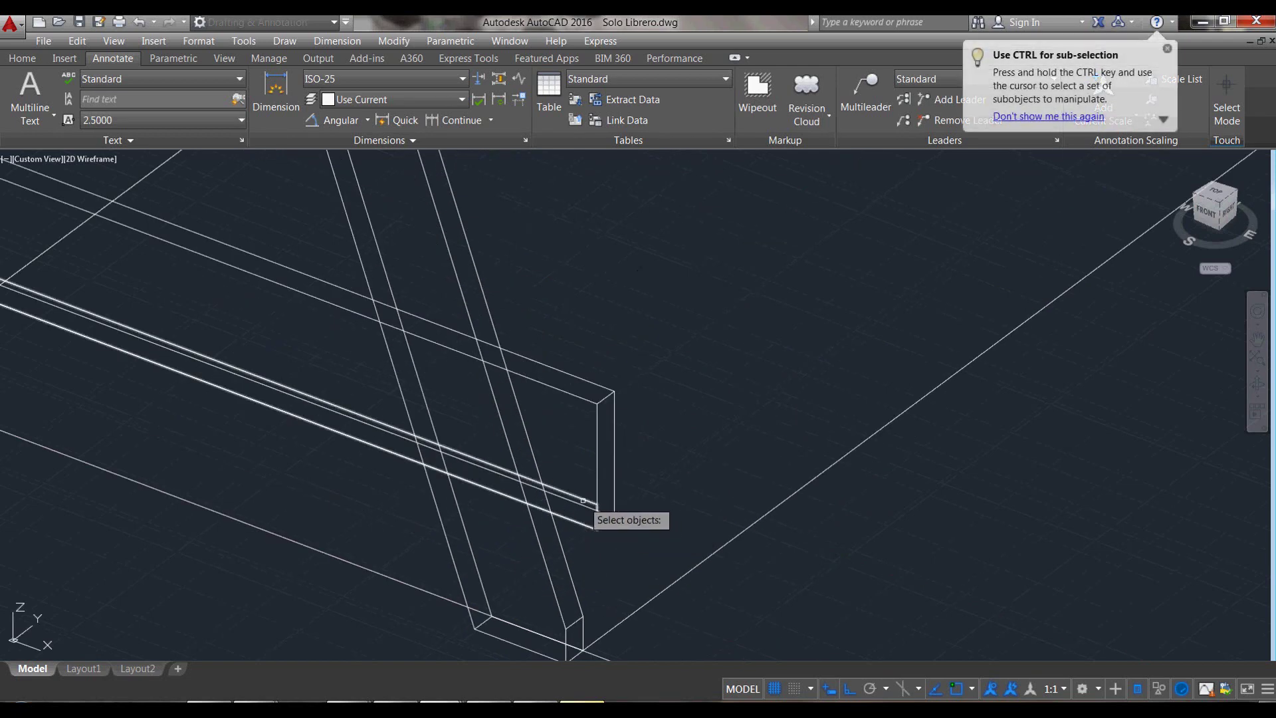
scroll(598, 531, "down", 3)
scroll(555, 406, "up", 2)
scroll(598, 370, "up", 1)
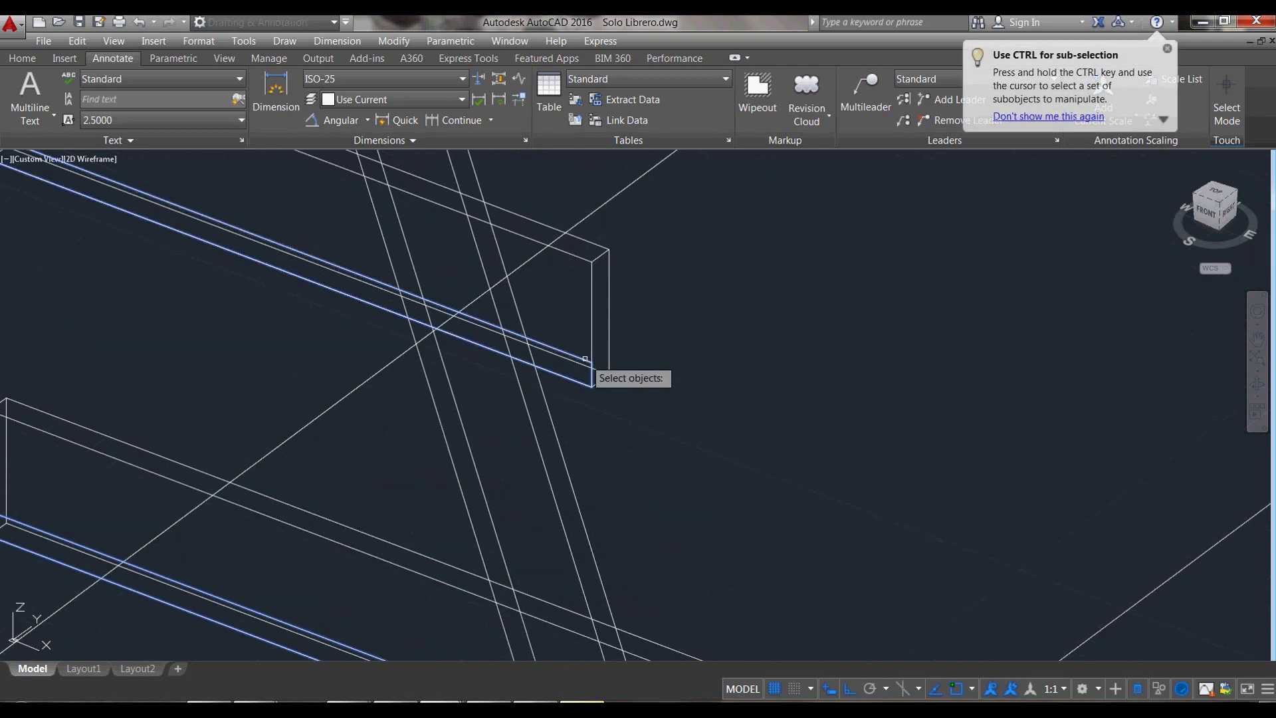
scroll(572, 362, "down", 3)
scroll(556, 348, "up", 2)
scroll(584, 372, "up", 2)
scroll(591, 370, "down", 3)
scroll(561, 322, "up", 2)
scroll(549, 352, "up", 1)
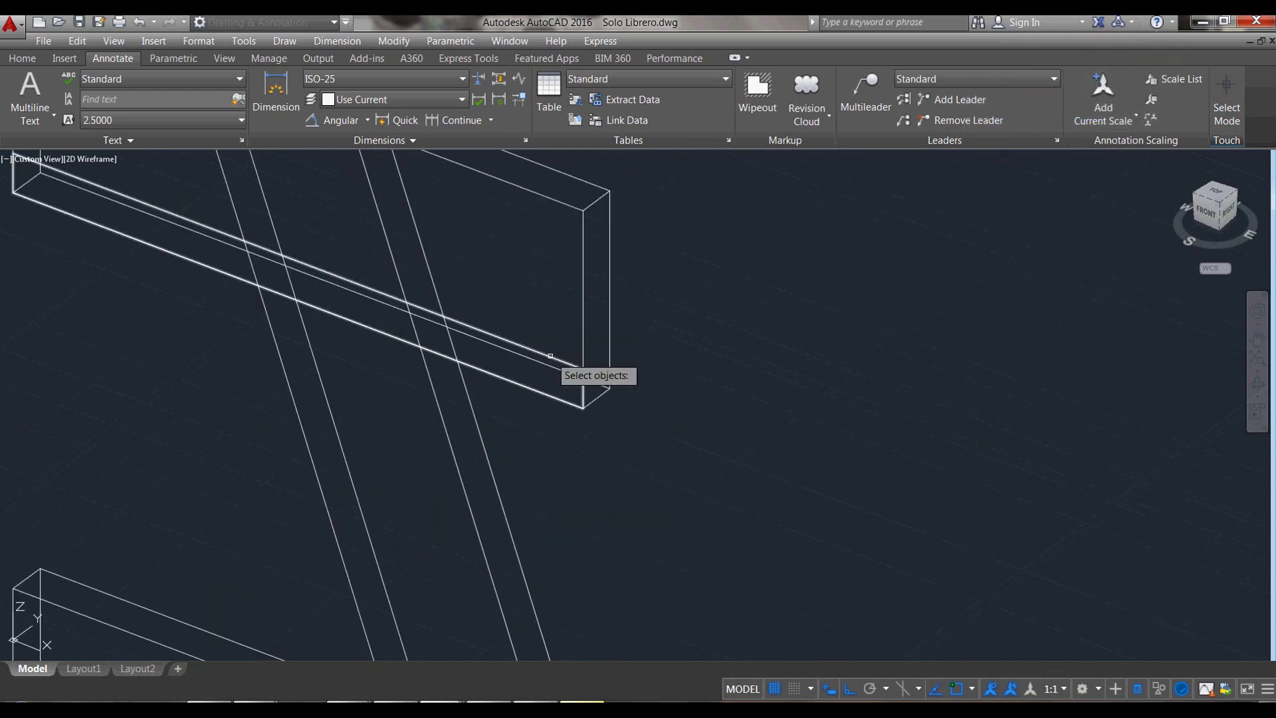
scroll(555, 361, "down", 3)
scroll(555, 532, "up", 2)
scroll(527, 336, "up", 1)
left_click(502, 324)
key("Return")
left_click(595, 465)
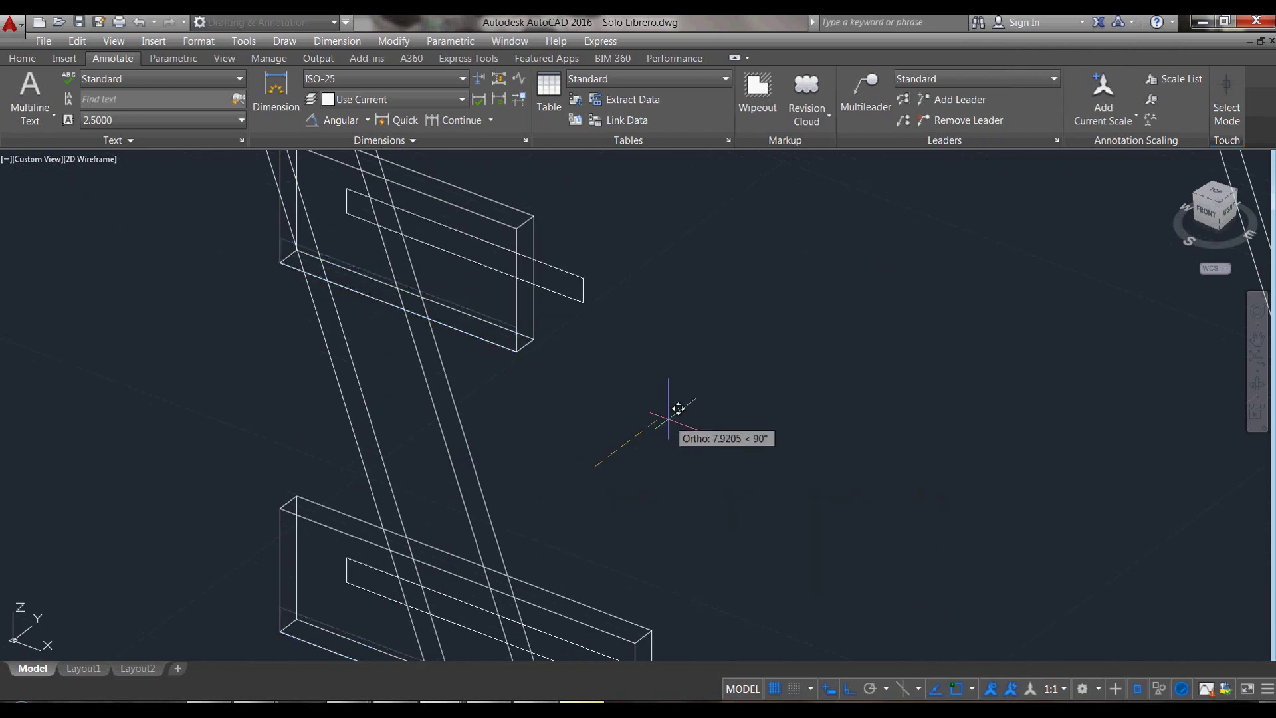
left_click(668, 425)
scroll(489, 303, "down", 3)
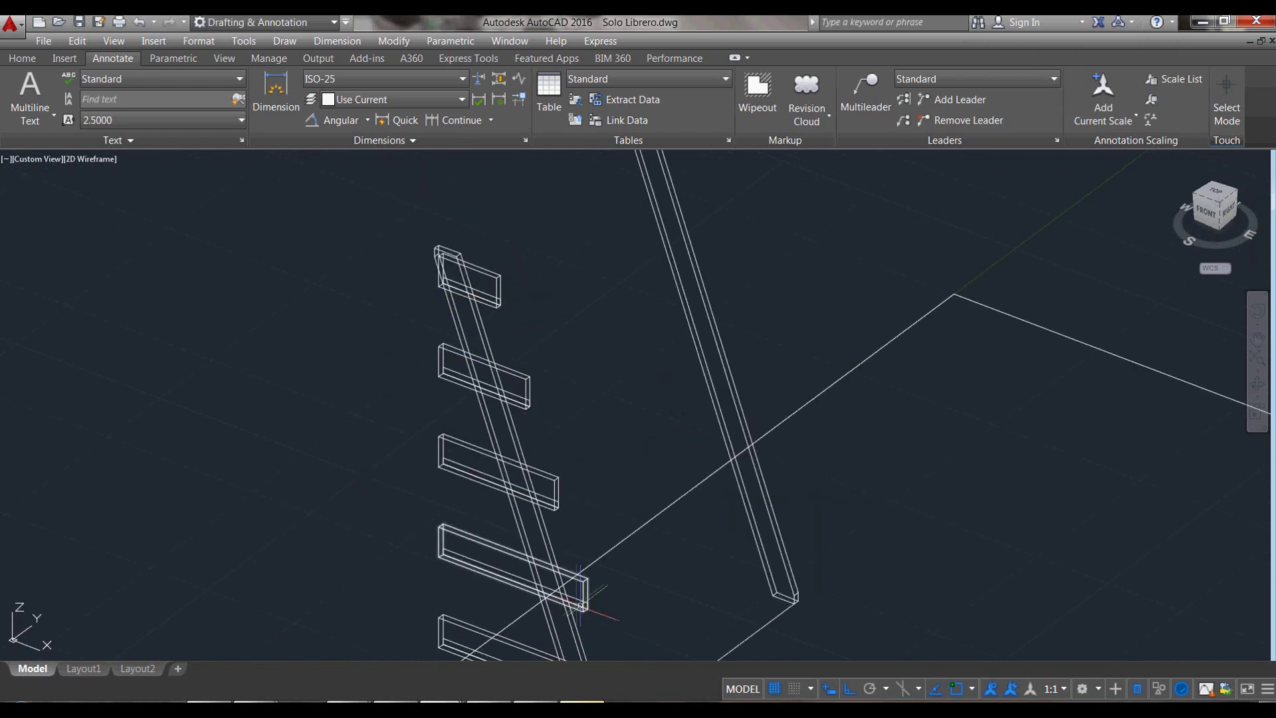
middle_click_drag(582, 605, 576, 525)
scroll(574, 533, "up", 2)
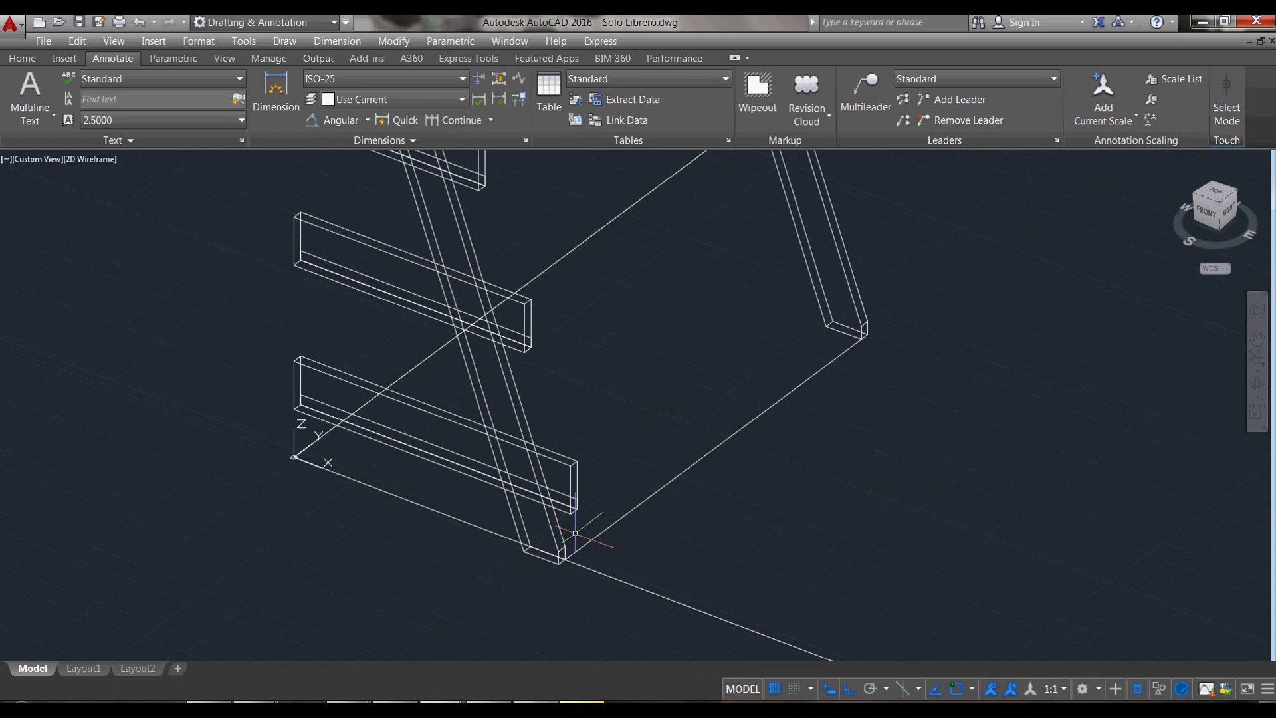
type("EXT")
key("Return")
type("P")
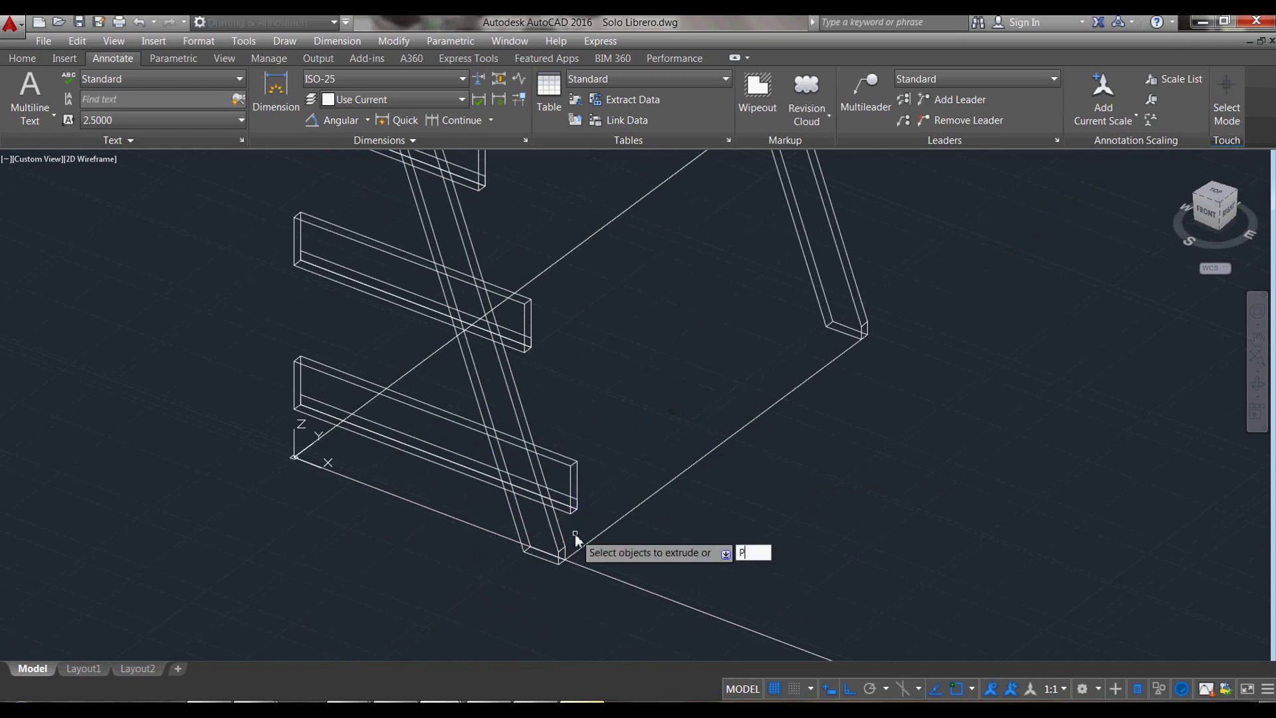
Step: Extrude the previously selected lip strips 86 units to span the shelves' depth
key("Return")
scroll(598, 538, "down", 2)
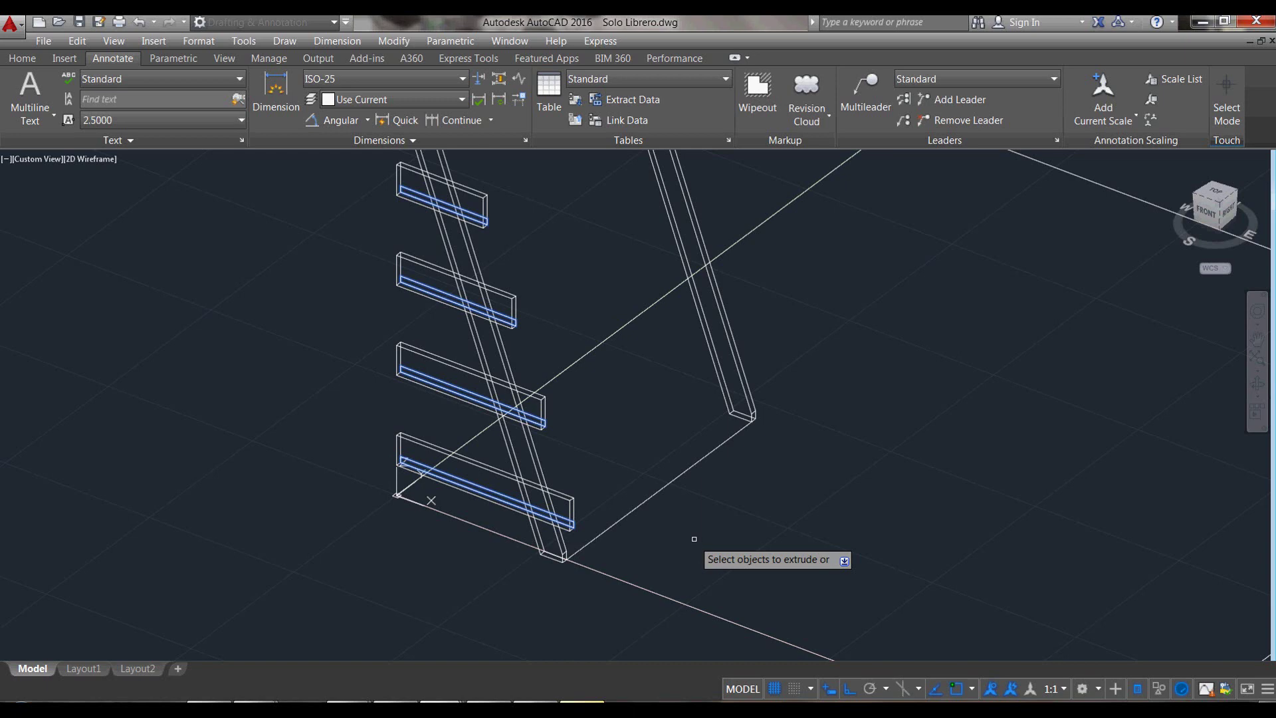
key("Return")
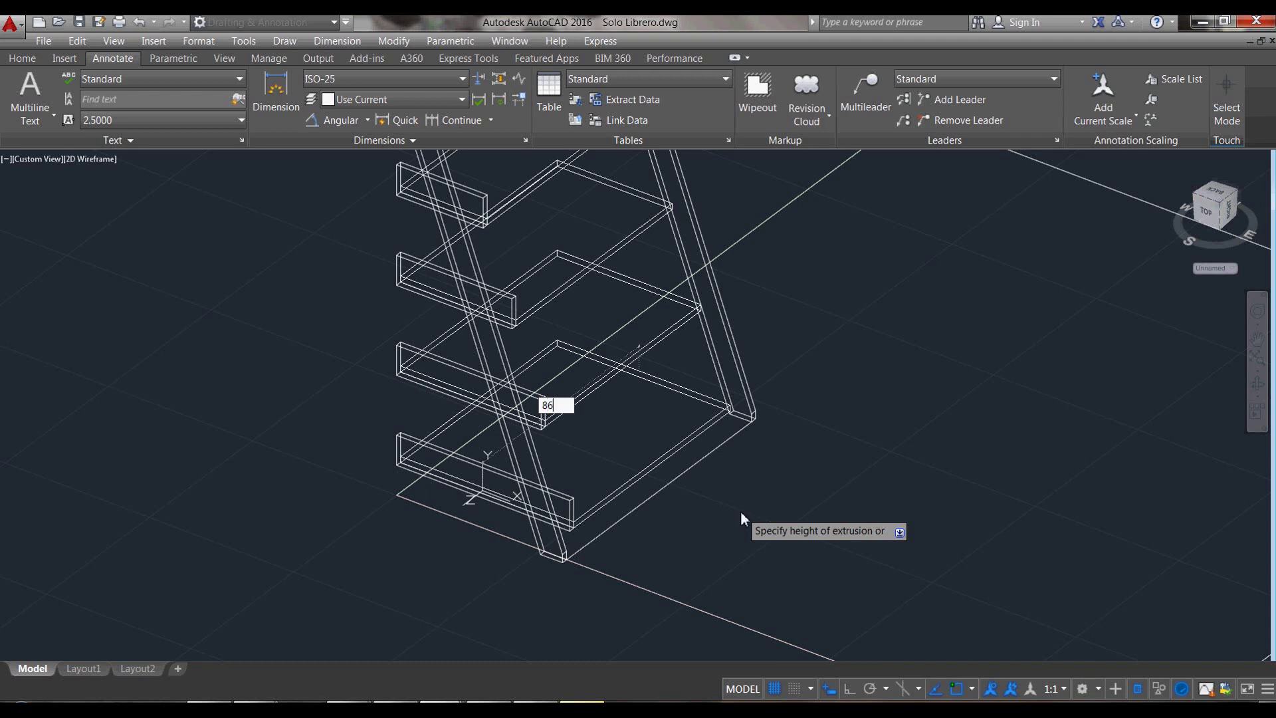
key("Return")
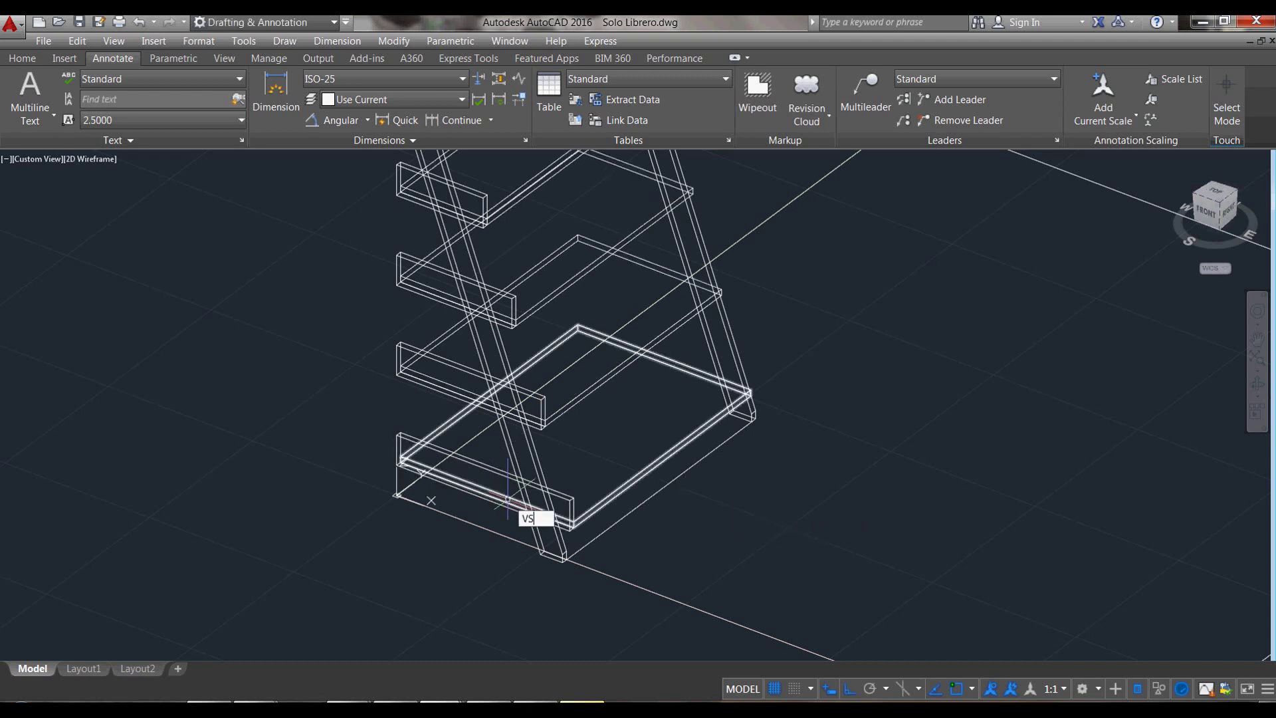
Step: Shade the model in Conceptual style and copy the front lips 88 units to the opposite ends
key("Return")
scroll(717, 433, "down", 2)
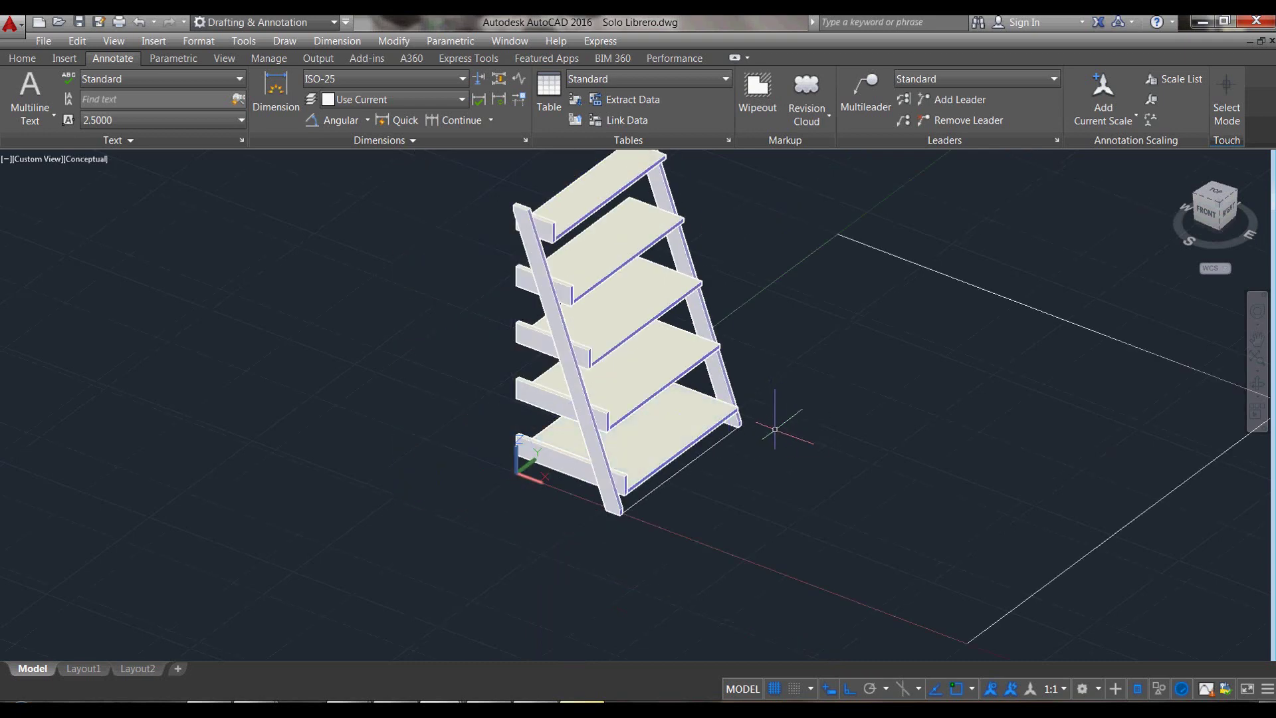
type("CO")
key("Return")
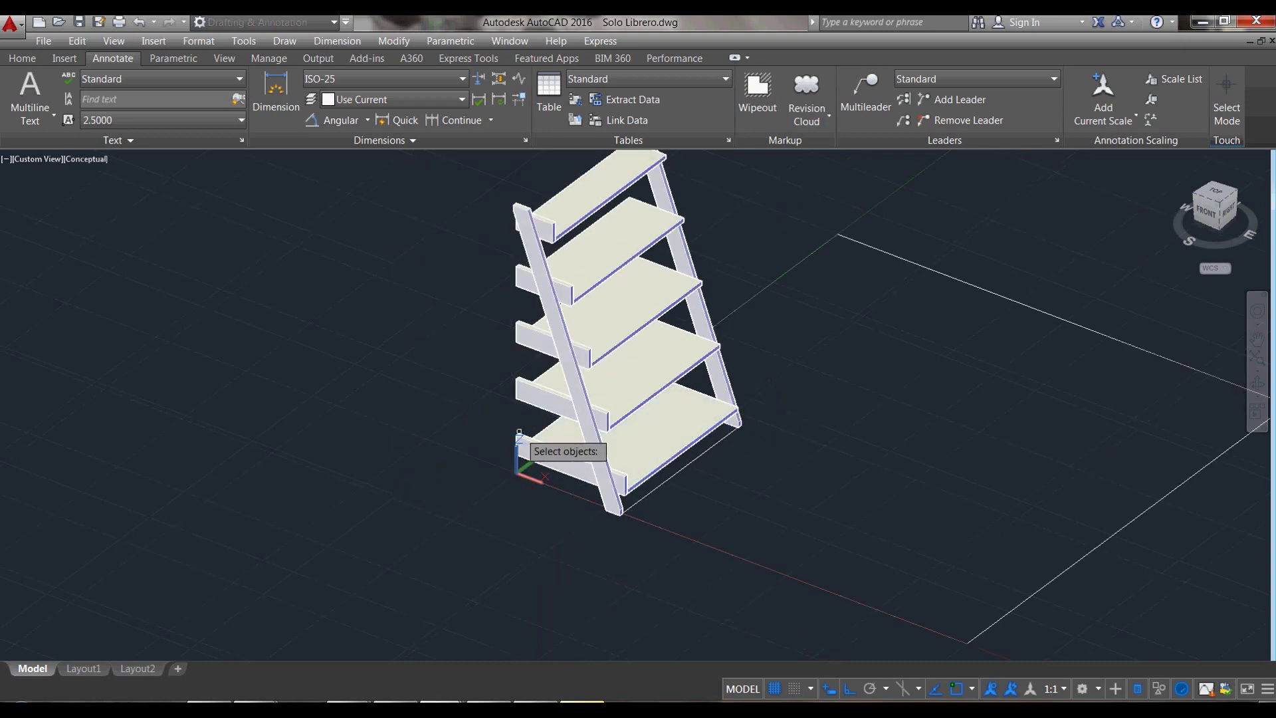
left_click(534, 396)
left_click(516, 269)
scroll(557, 226, "up", 2)
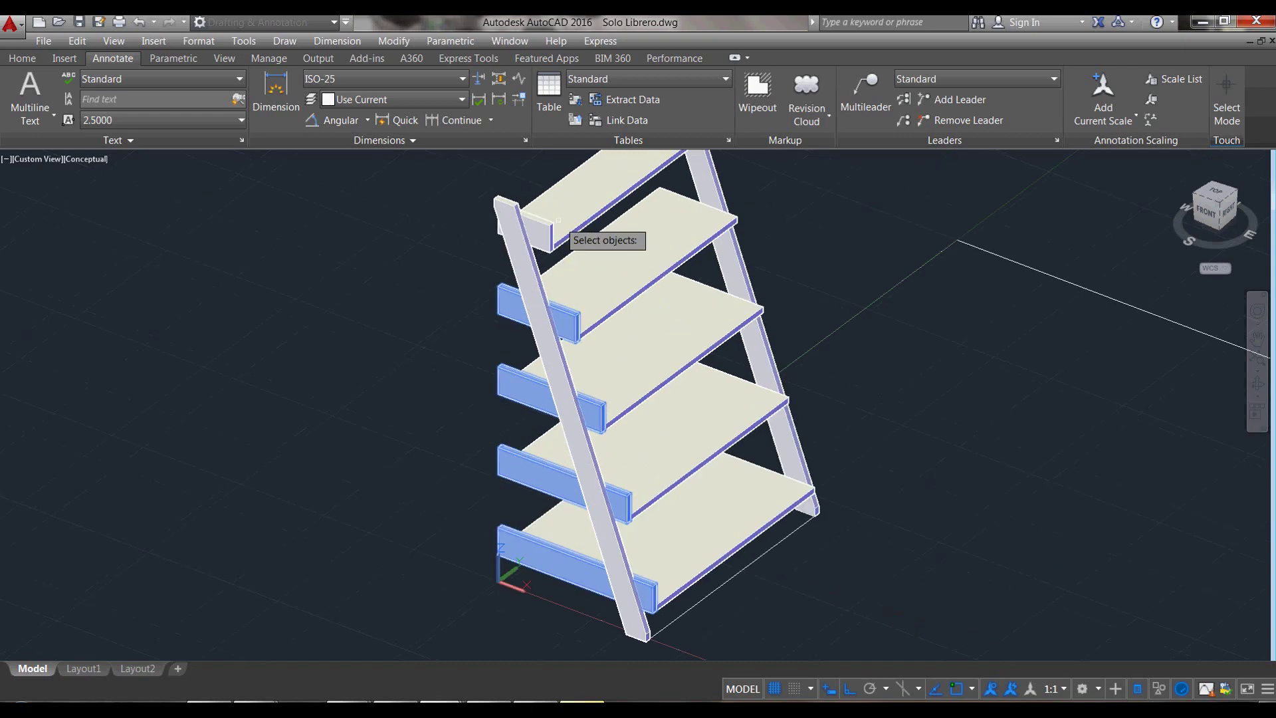
scroll(558, 255, "up", 2)
key("Return")
left_click(544, 258)
scroll(740, 178, "down", 2)
scroll(632, 418, "down", 2)
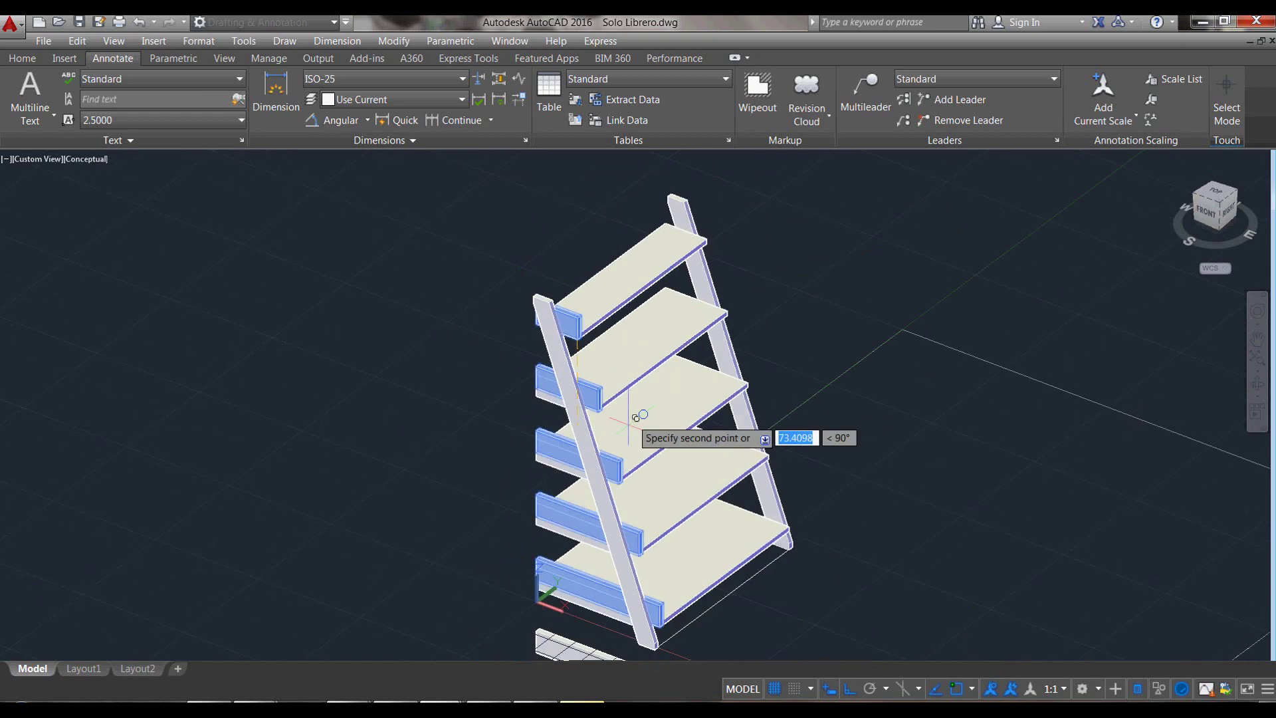
scroll(717, 254, "up", 3)
scroll(684, 198, "up", 3)
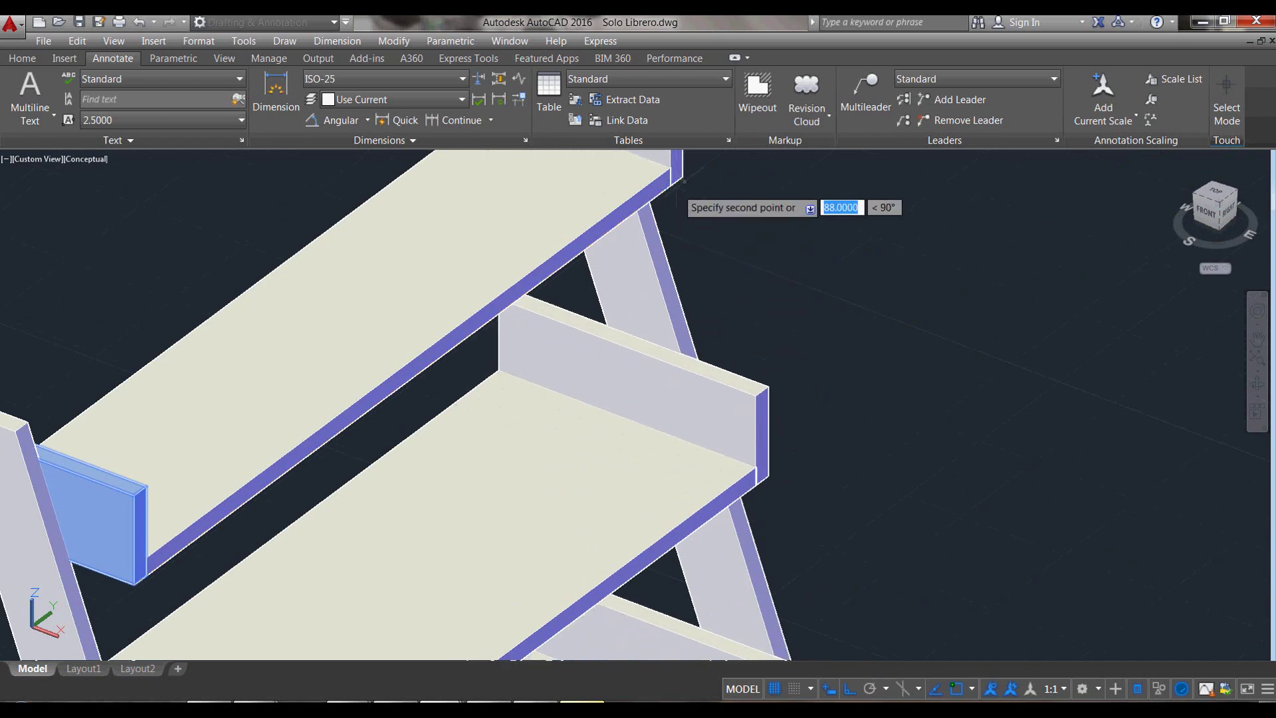
scroll(681, 181, "down", 3)
scroll(726, 271, "down", 3)
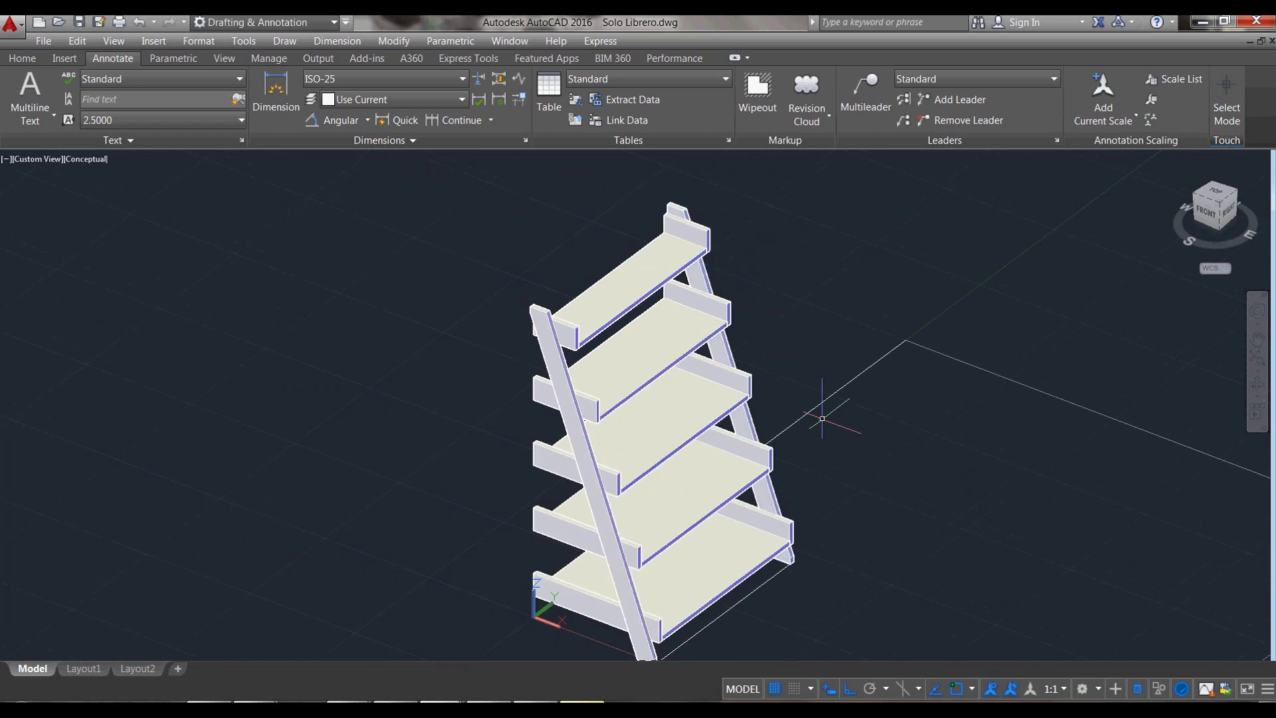
mouse_move(897, 466)
middle_mouse_down("shift")
mouse_move(747, 472)
mouse_move(758, 440)
mouse_move(806, 462)
mouse_move(837, 456)
middle_mouse_up("shift")
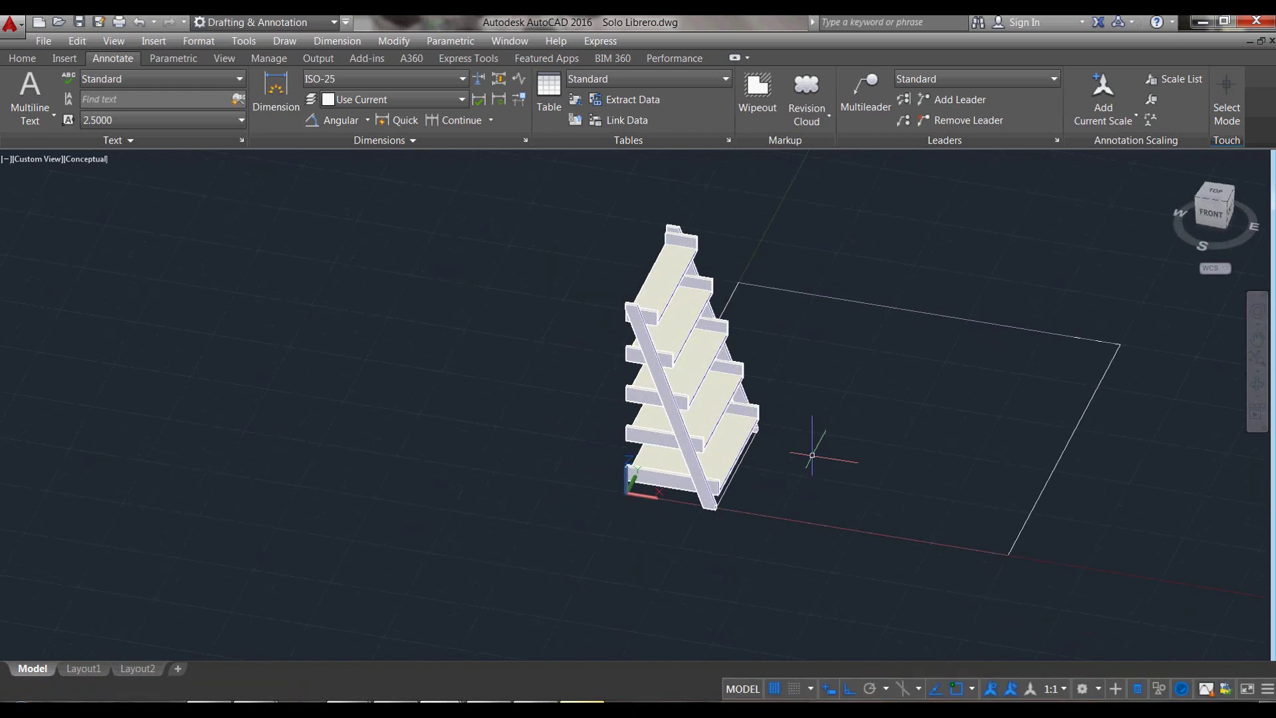
type("VS")
Step: Switch the visual style to 2D Wireframe
key("Return")
type("2")
key("Return")
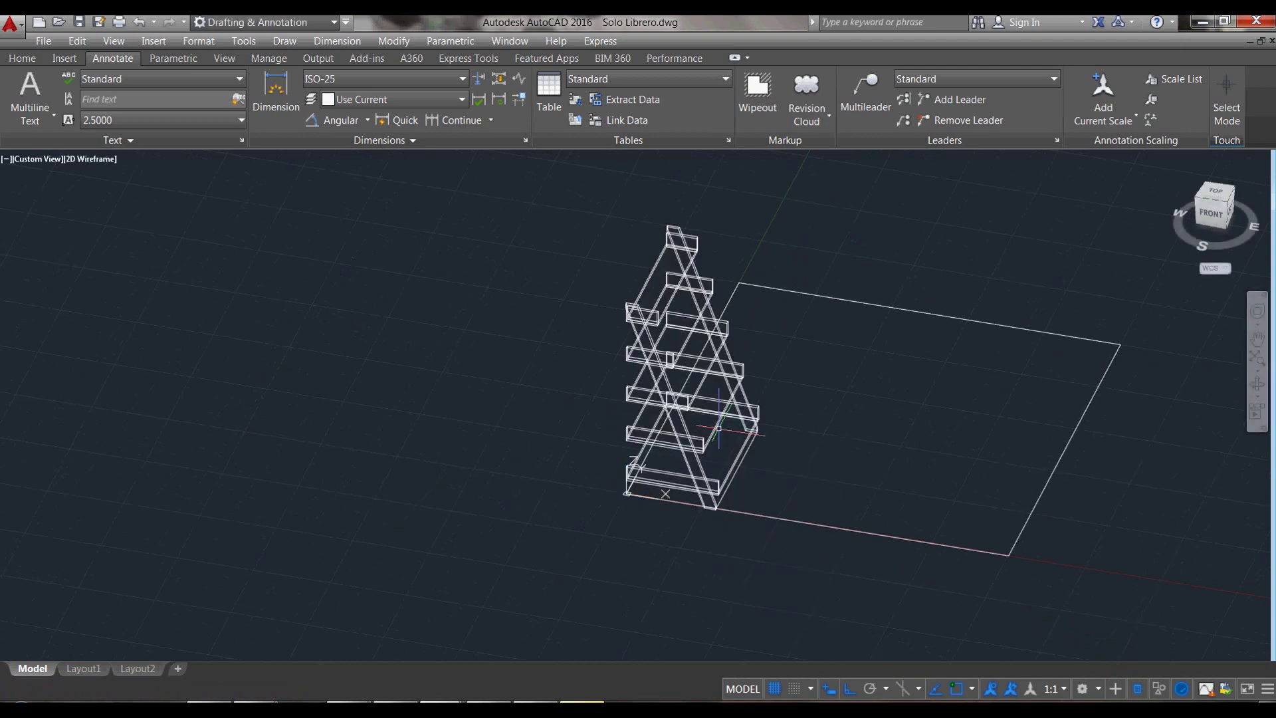
Step: Set the Front preset view, then the SW Isometric view
type("v")
key("Return")
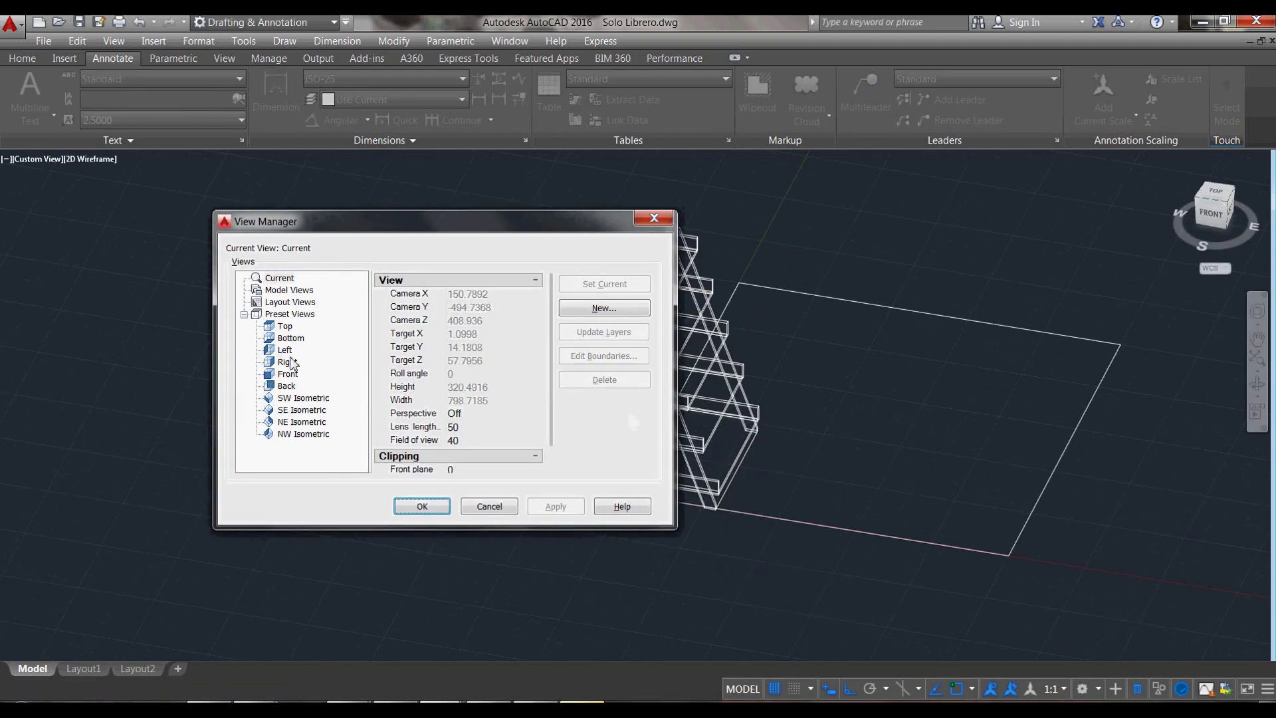
double_click(287, 374)
left_click(421, 507)
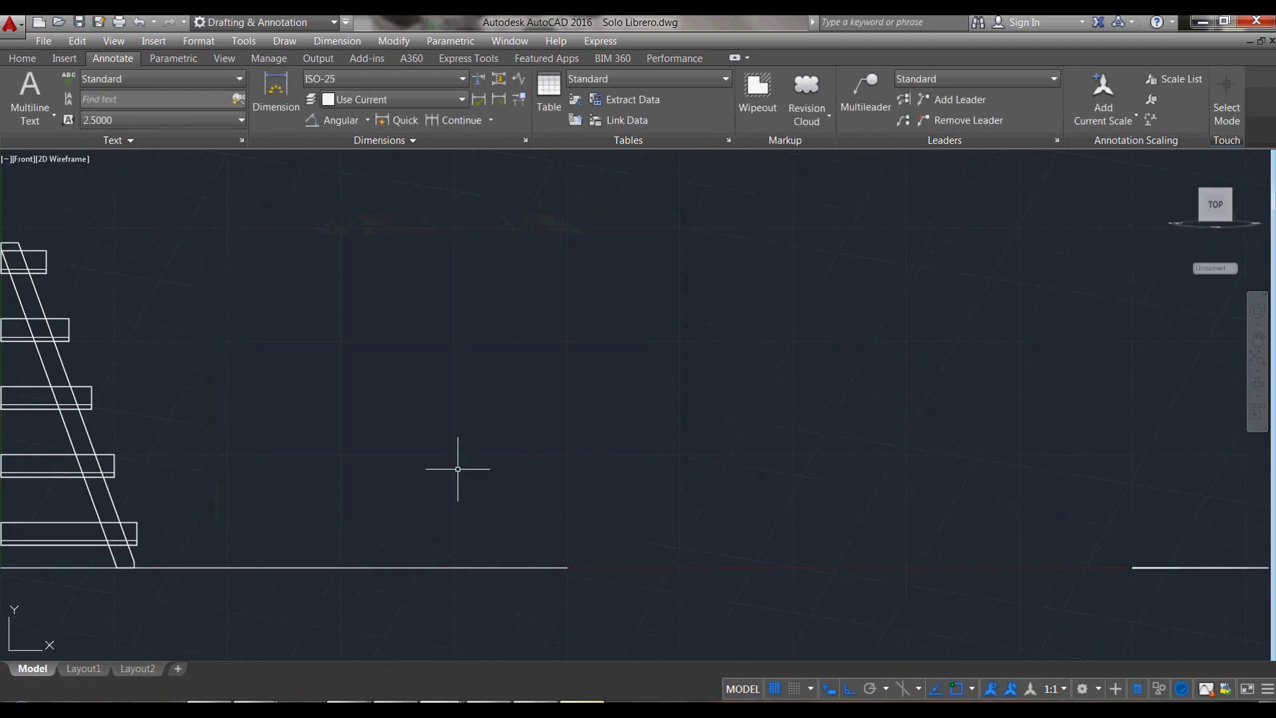
scroll(176, 421, "up", 1)
scroll(483, 285, "down", 2)
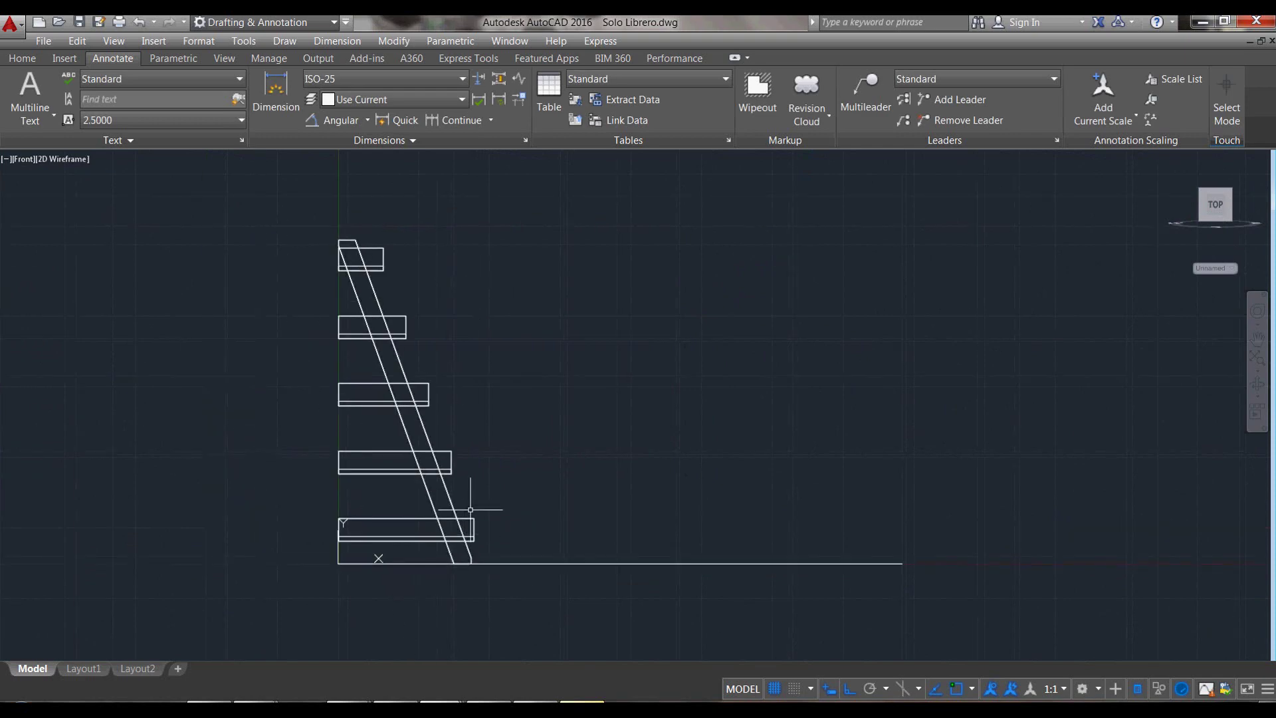
type("V")
key("Return")
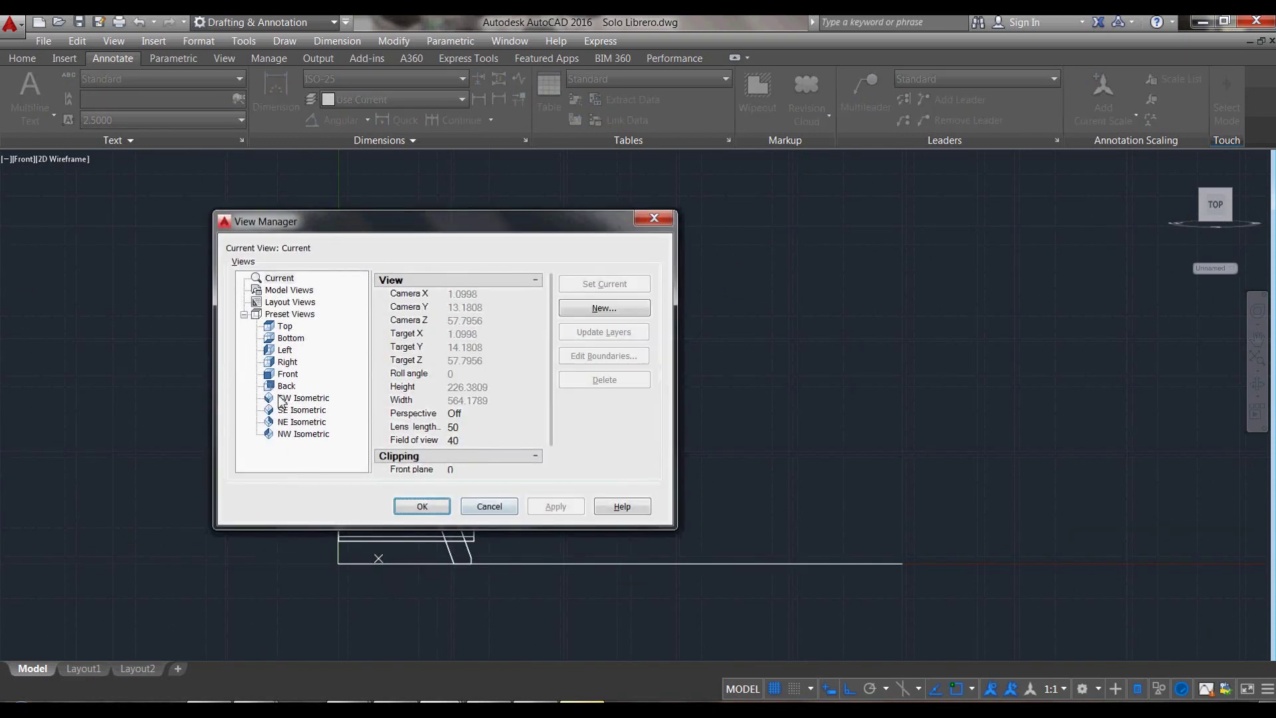
left_click(303, 398)
left_click(419, 507)
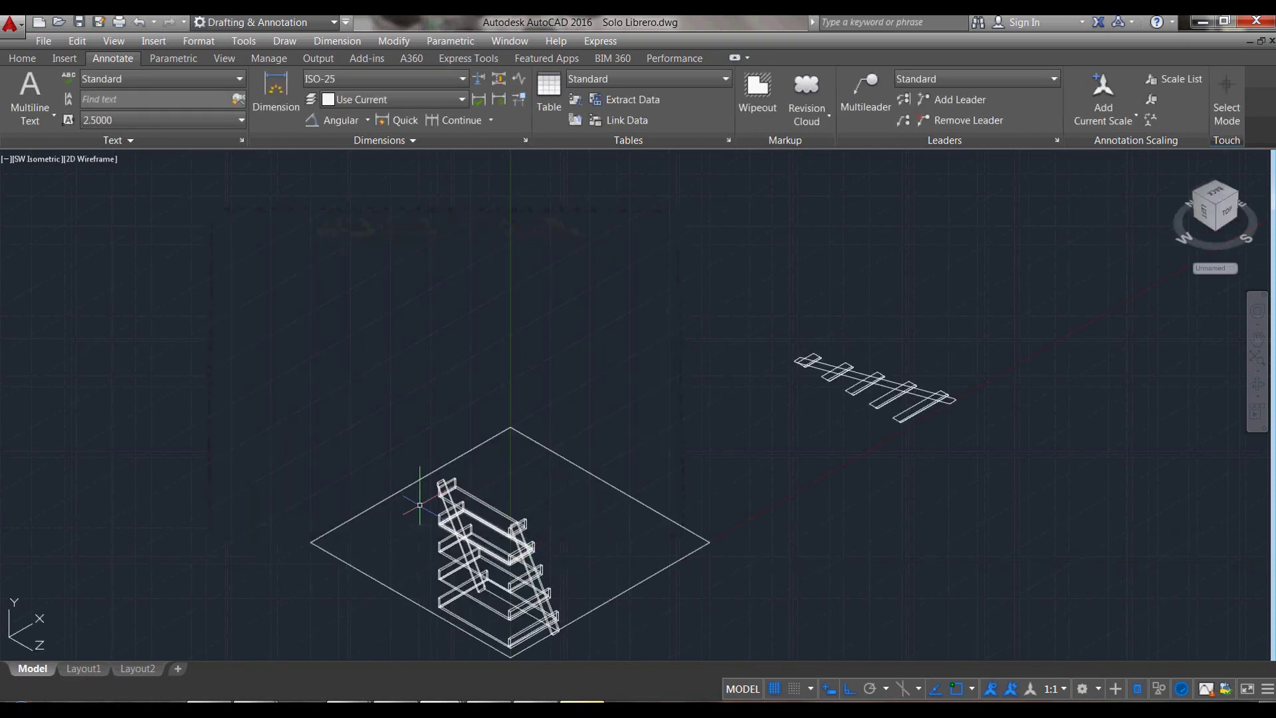
Step: Fillet the first lip's top corner edges with a radius of 4
scroll(419, 505, "up", 5)
scroll(508, 458, "up", 3)
type("F")
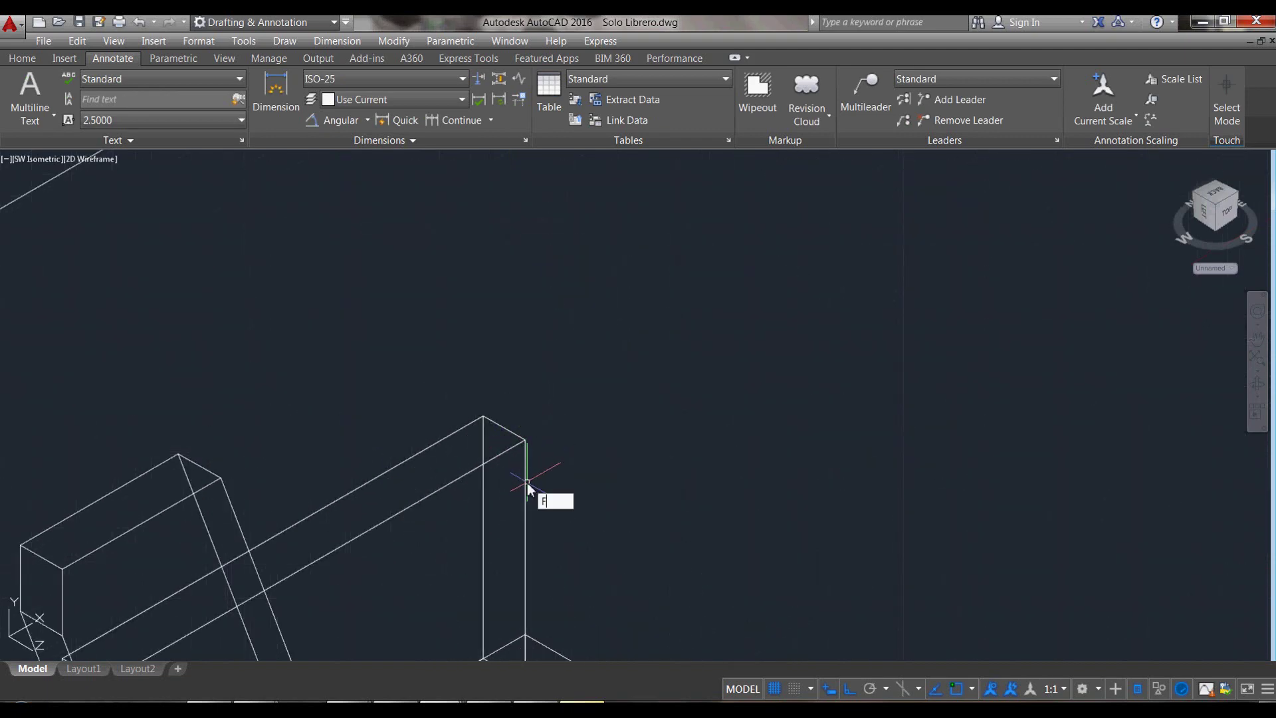
key("Return")
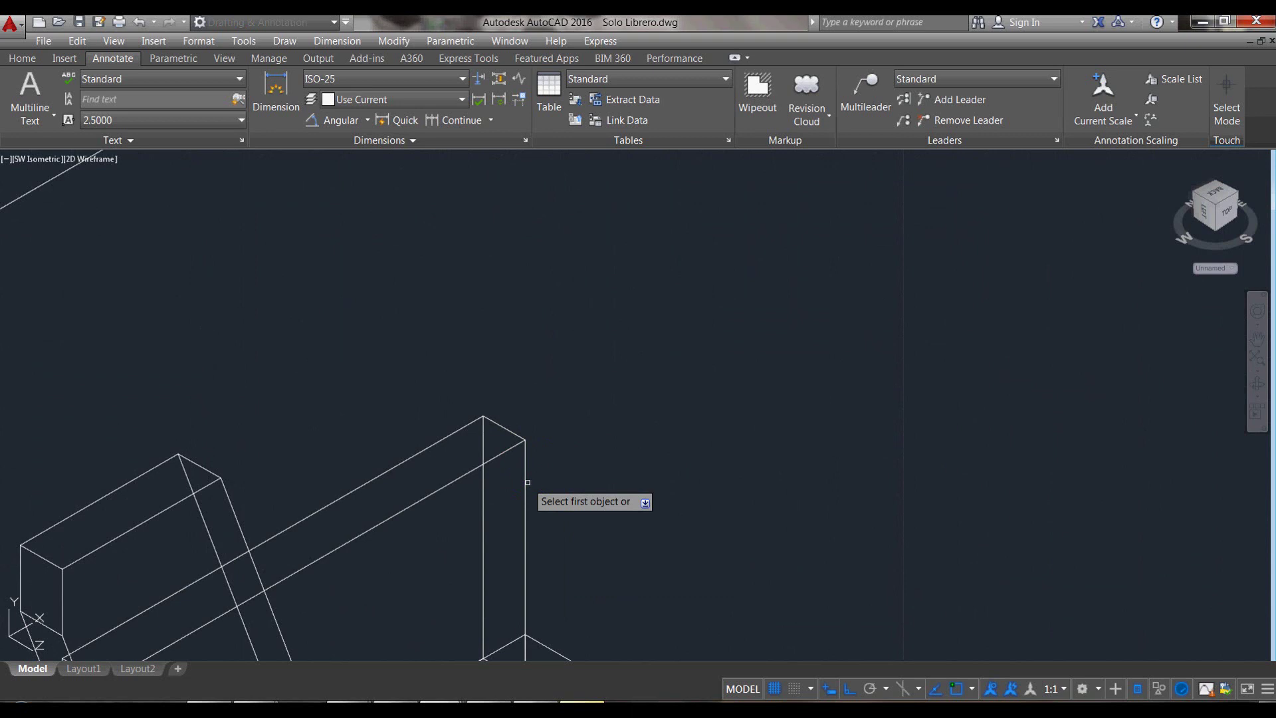
type("R")
key("Return")
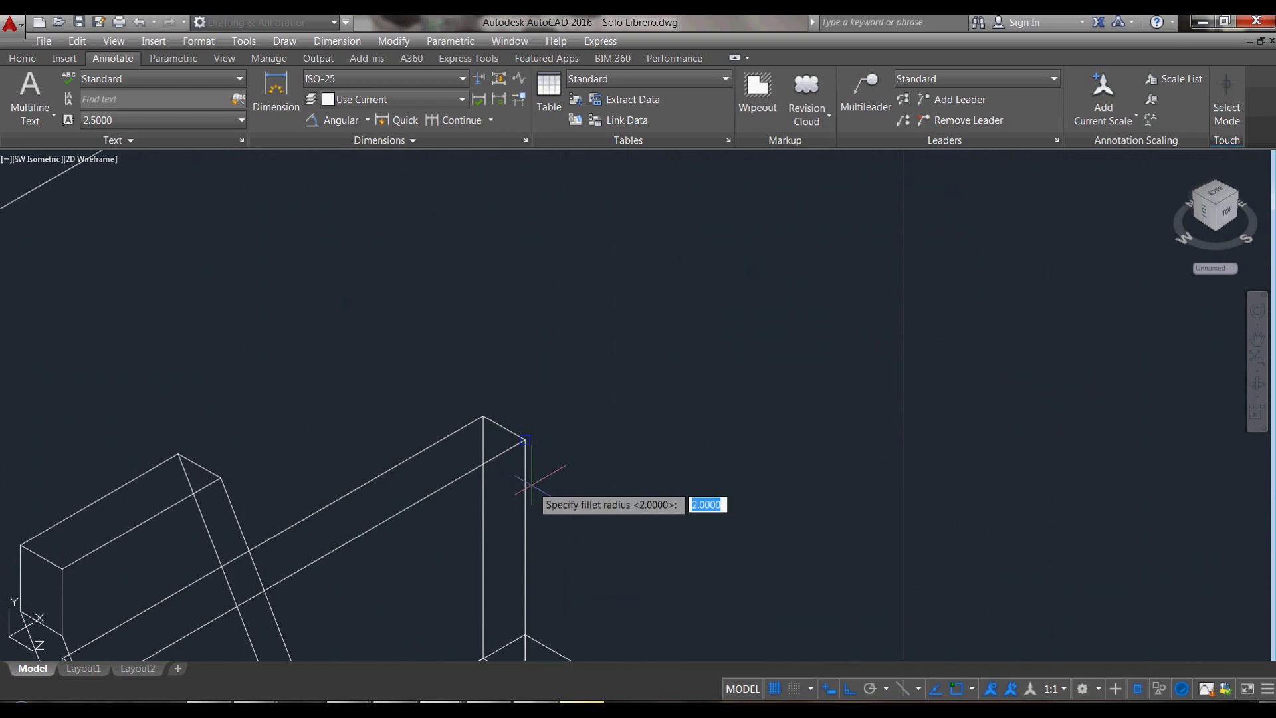
key("Return")
left_click(503, 428)
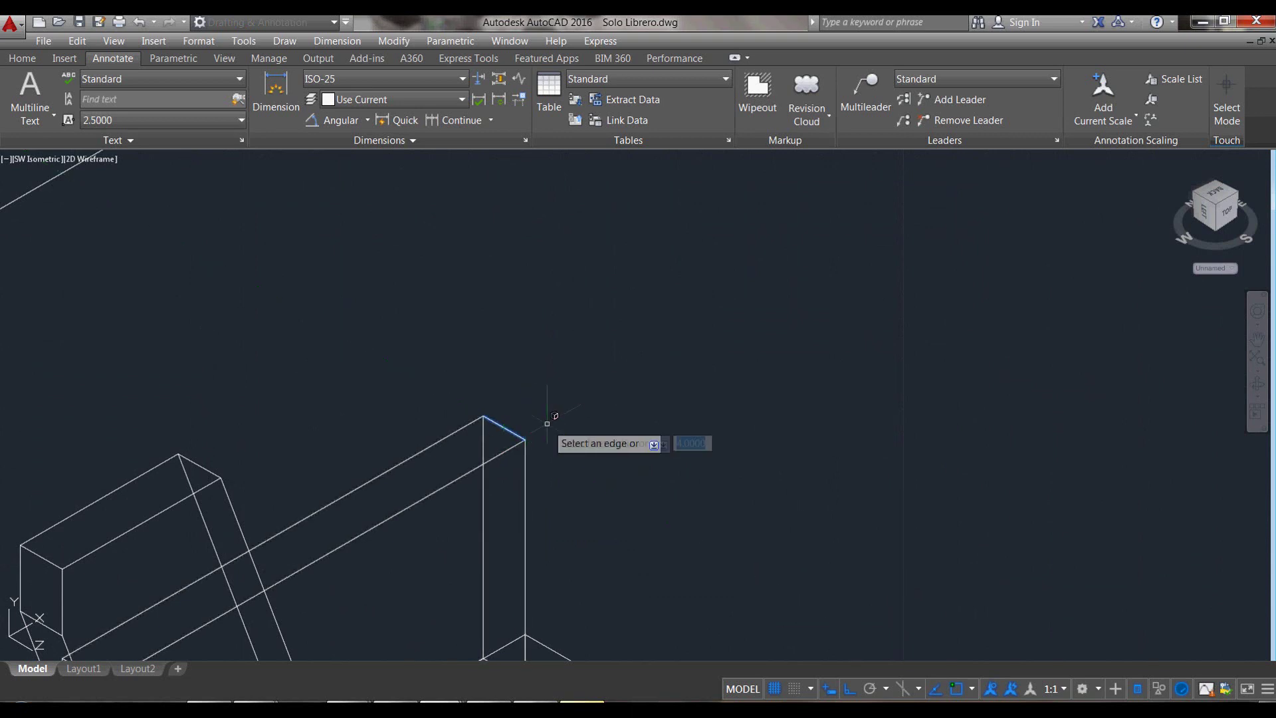
scroll(451, 331, "down", 2)
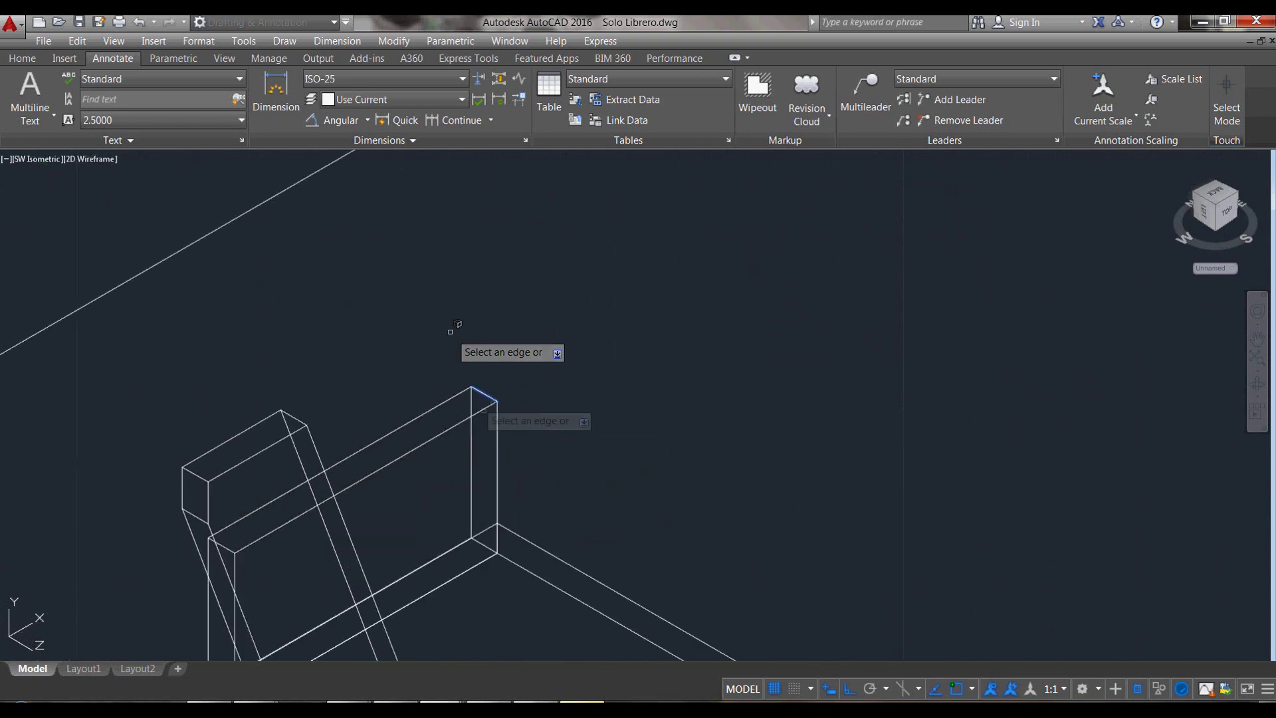
left_click(493, 385)
key("Return")
scroll(498, 372, "down", 3)
scroll(698, 478, "up", 5)
Step: Round the top corner edges of the next two lips with radius-4 fillets
key("Return")
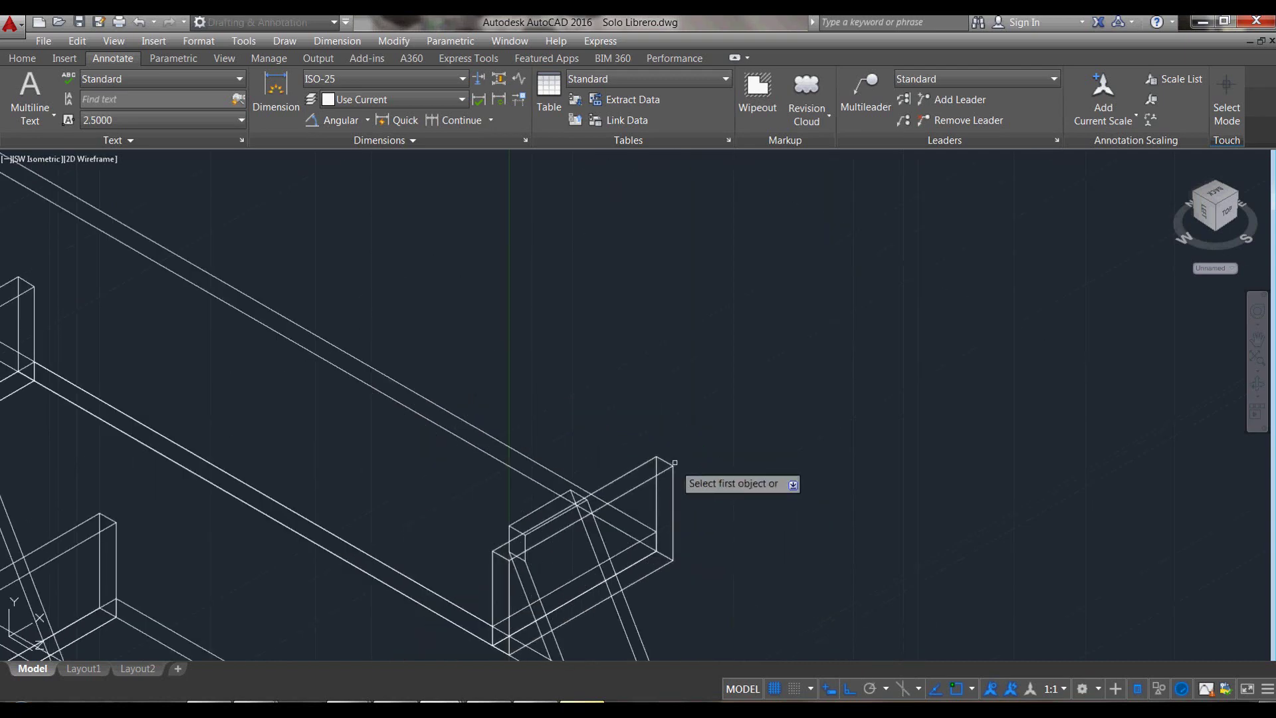
left_click(669, 459)
key("Return")
key("Return")
scroll(663, 357, "down", 2)
scroll(691, 465, "up", 3)
scroll(707, 507, "up", 2)
key("Return")
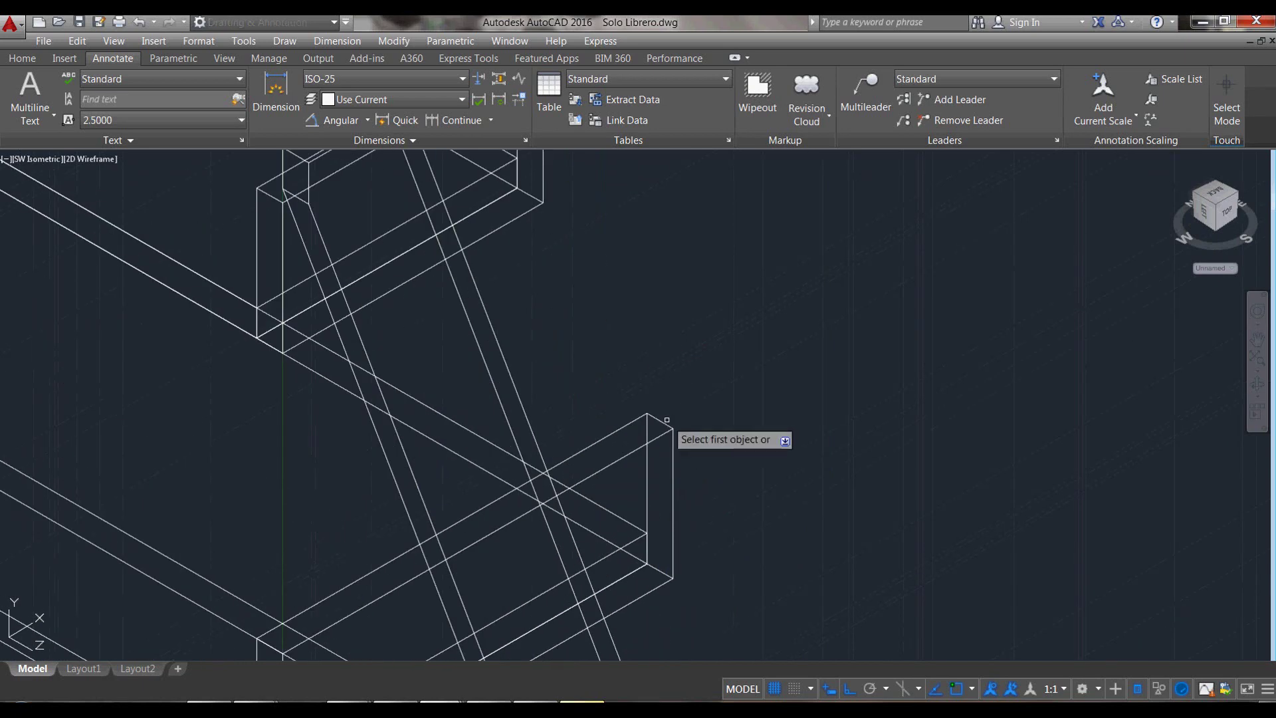
left_click(660, 423)
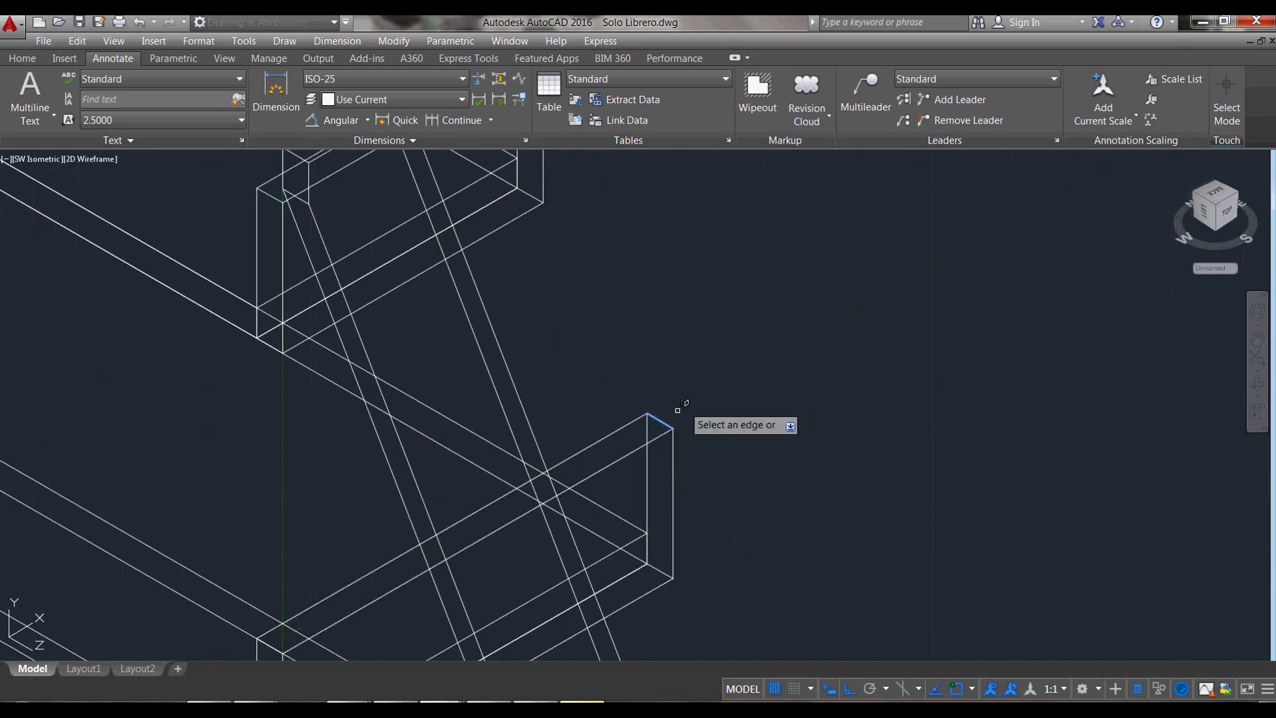
key("Return")
key("Return")
scroll(749, 361, "down", 2)
scroll(748, 361, "down", 2)
scroll(735, 432, "up", 3)
scroll(703, 368, "up", 2)
Step: Fillet the top corners of two more shelf lips at radius 4
key("Return")
key("Return")
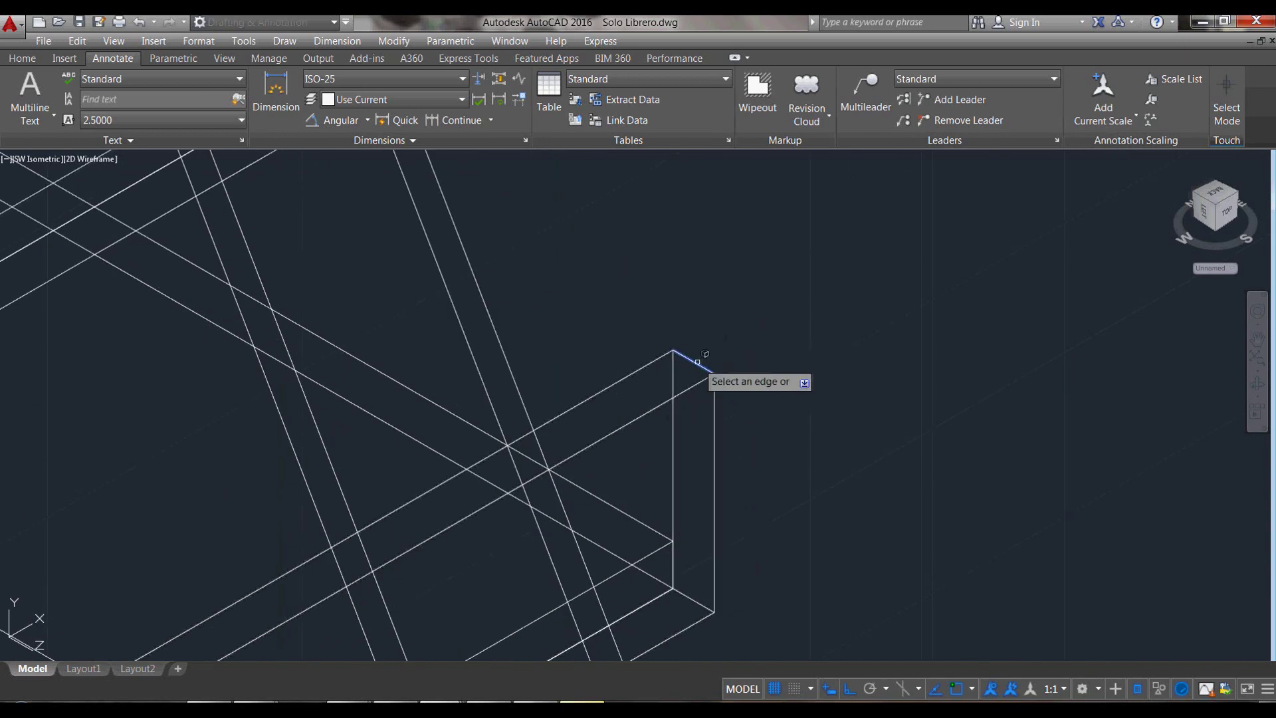
scroll(718, 343, "down", 4)
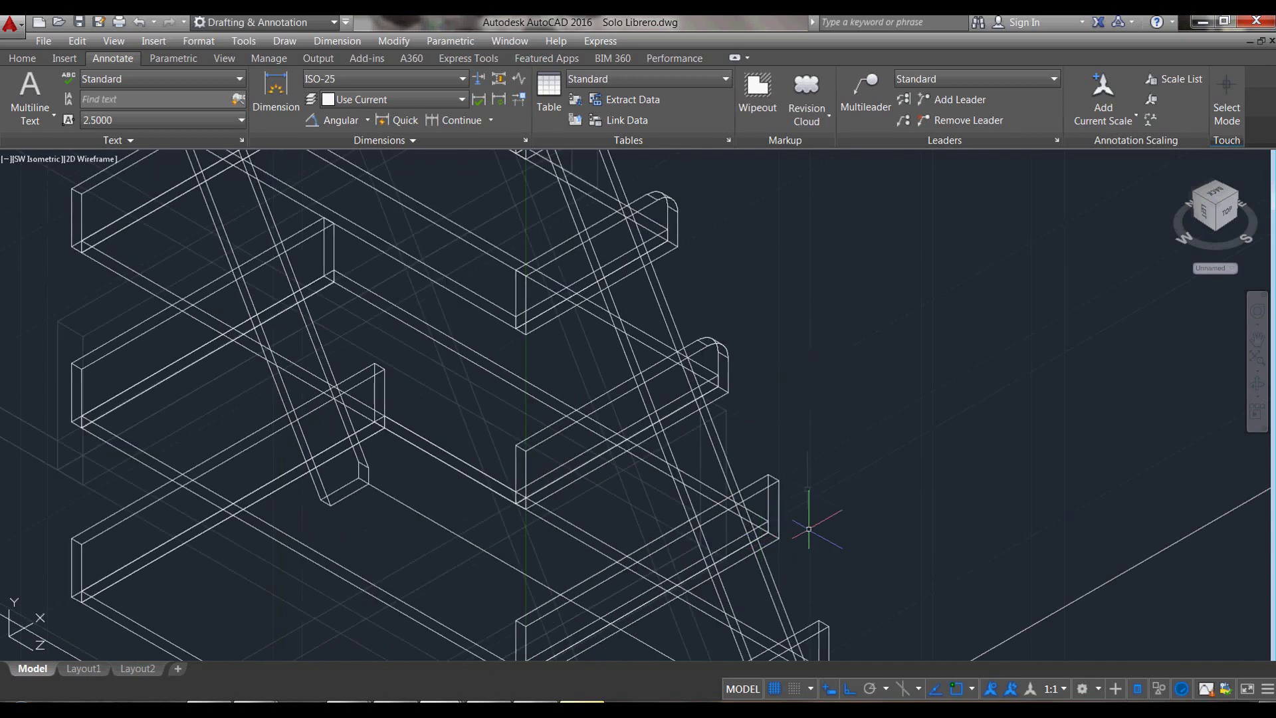
scroll(809, 529, "up", 3)
left_click(712, 404)
key("Return")
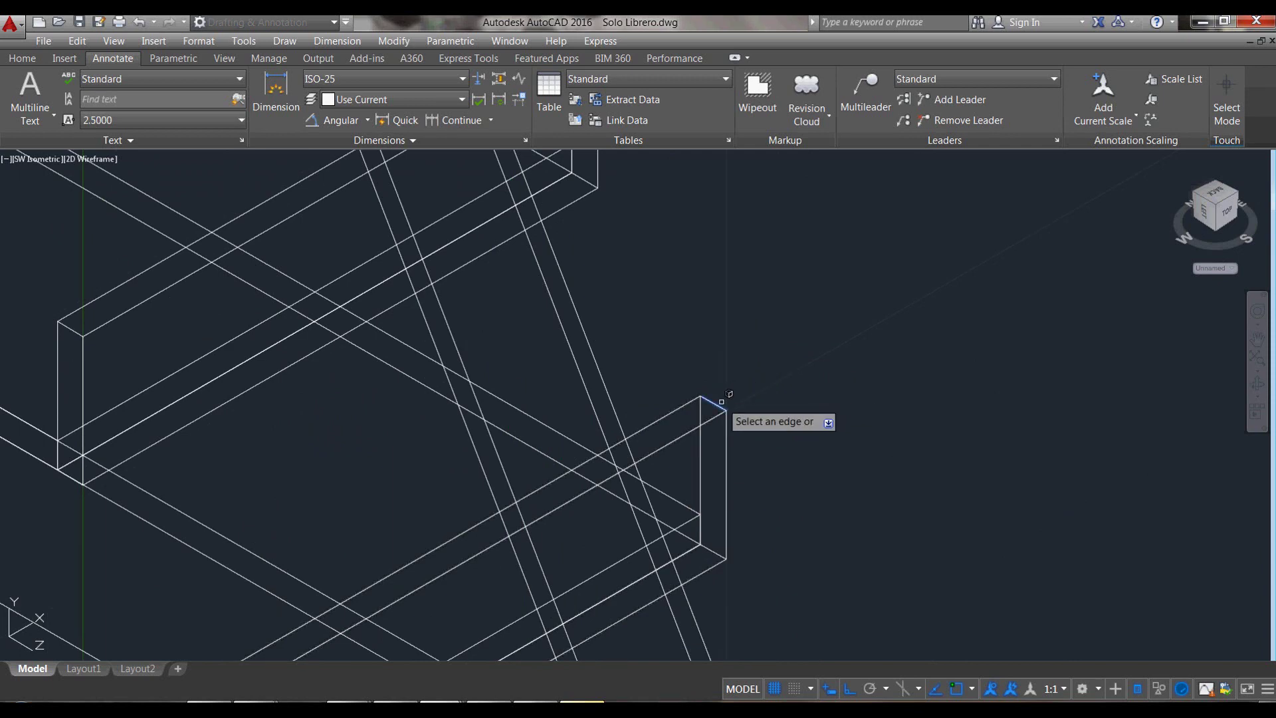
scroll(734, 394, "down", 3)
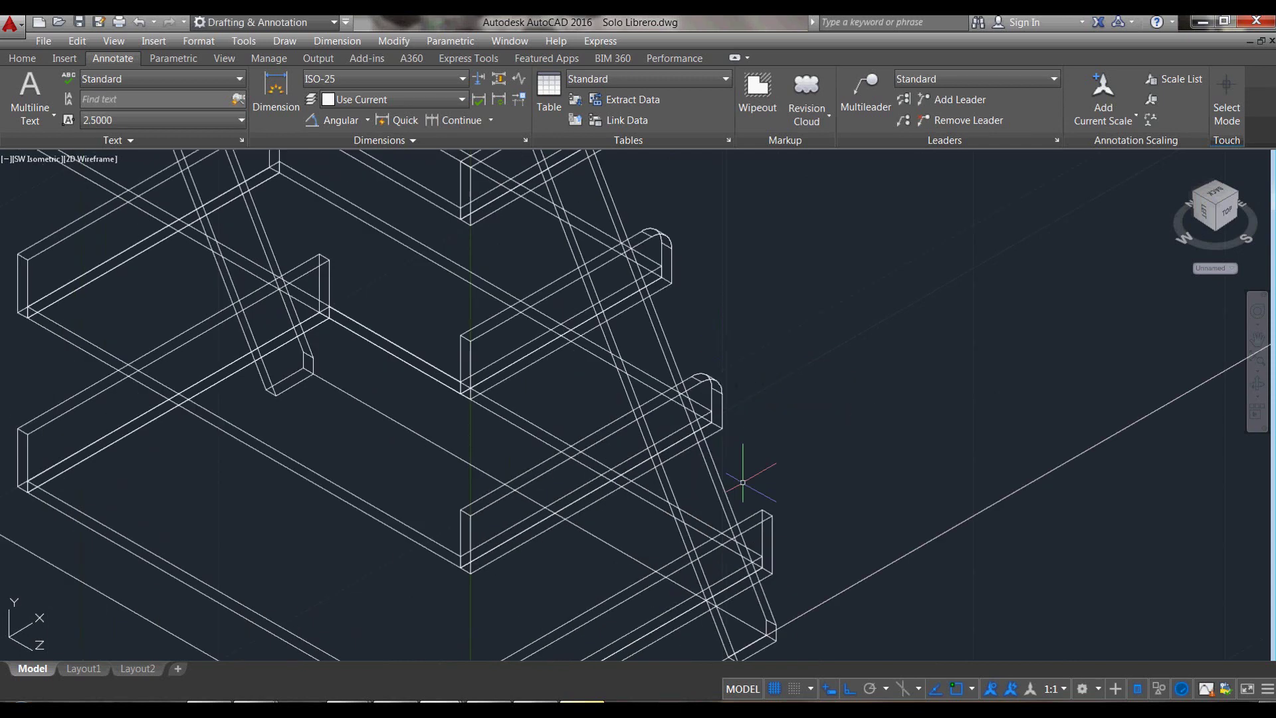
scroll(744, 425, "up", 3)
key("Return")
key("Return")
left_click(751, 448)
key("Return")
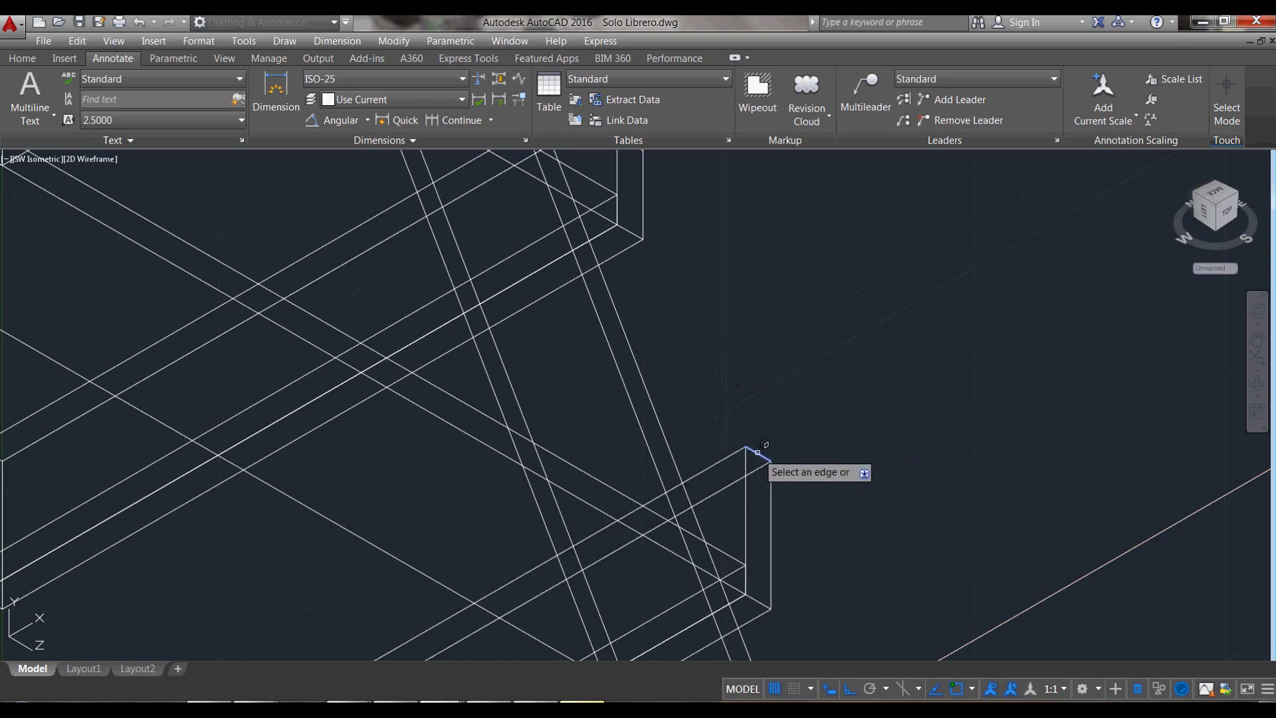
key("Return")
scroll(811, 470, "down", 5)
scroll(735, 507, "up", 3)
scroll(730, 403, "up", 3)
key("Return")
left_click(724, 415)
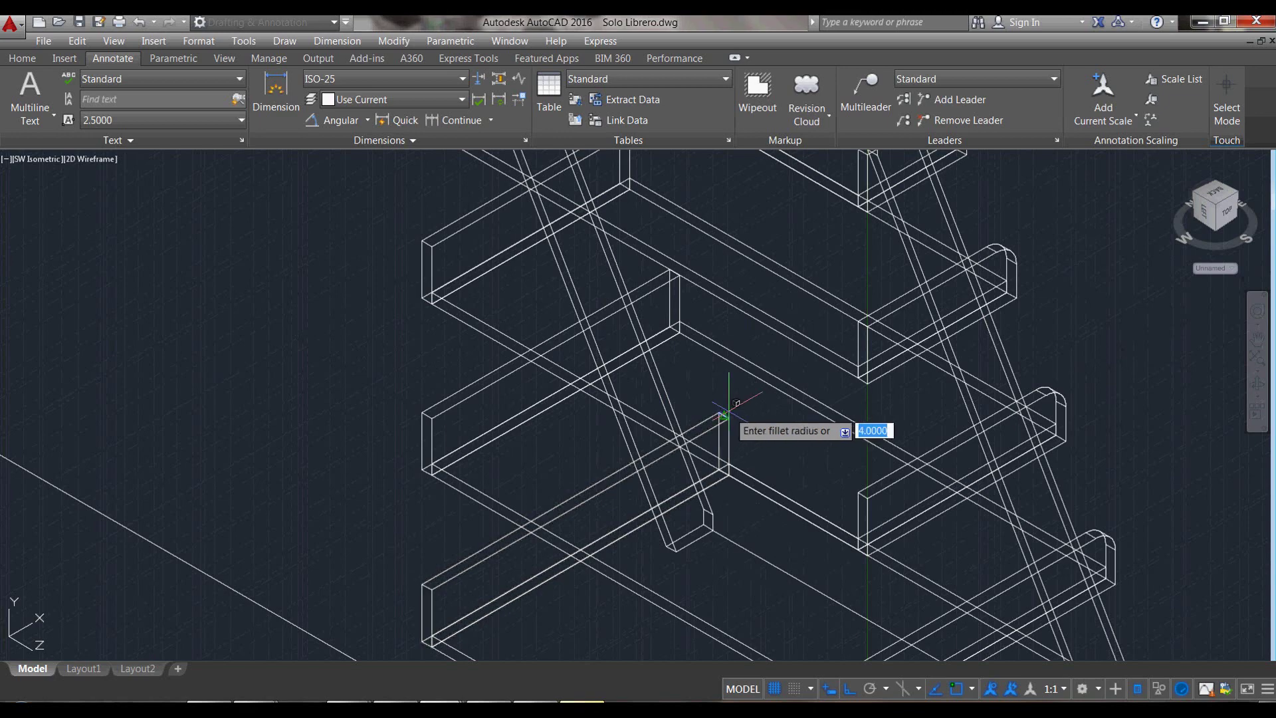
Step: Fillet another shelf lip edge using the 4-unit radius
key("Return")
scroll(677, 379, "up", 5)
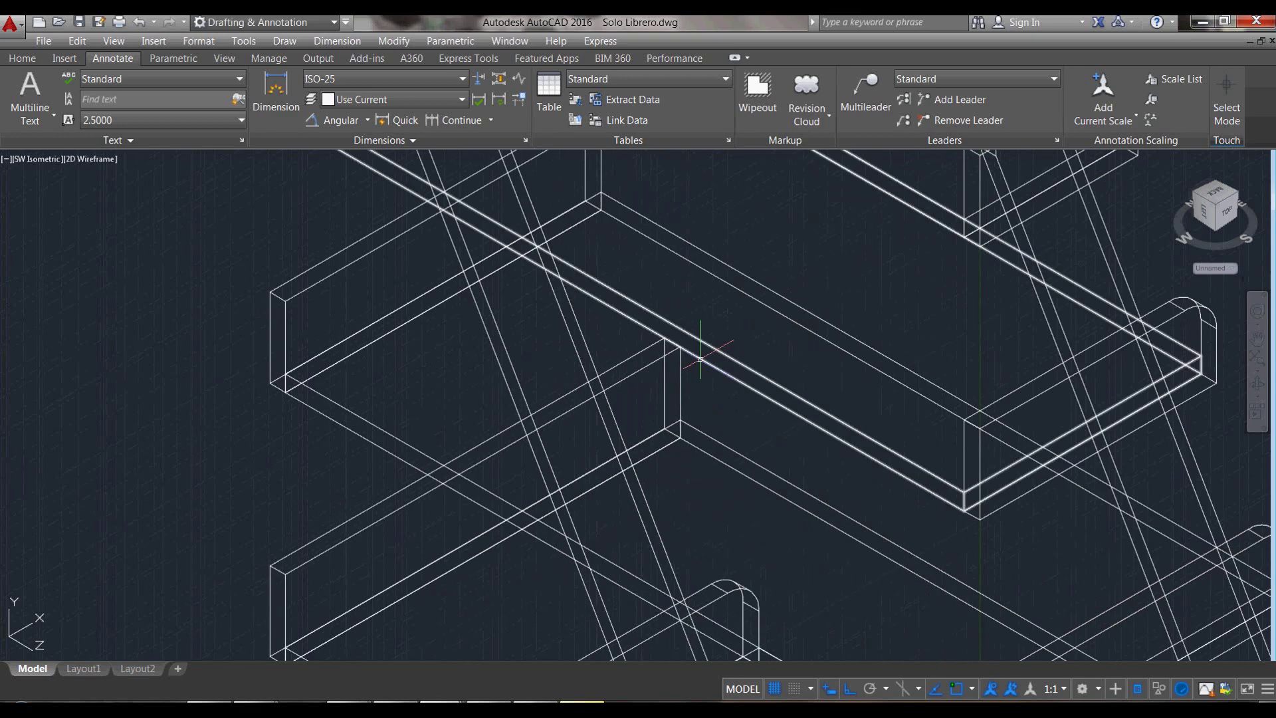
key("Return")
left_click(681, 337)
key("Return")
left_click(685, 341)
key("Return")
Step: Round the top edge of the next lip solid
scroll(689, 371, "down", 4)
scroll(660, 342, "up", 4)
key("Return")
left_click(583, 274)
key("Return")
left_click(585, 277)
key("Return")
Step: Round the top corner edge of the box solid
scroll(586, 278, "down", 4)
scroll(600, 251, "up", 2)
scroll(599, 251, "up", 1)
key("Return")
left_click(598, 277)
key("Return")
left_click(615, 287)
key("Return")
Step: Fillet the short top edge of another shelf solid
scroll(654, 376, "up", 2)
scroll(585, 273, "down", 3)
scroll(561, 271, "up", 1)
scroll(564, 323, "up", 2)
key("Return")
left_click(567, 320)
key("Return")
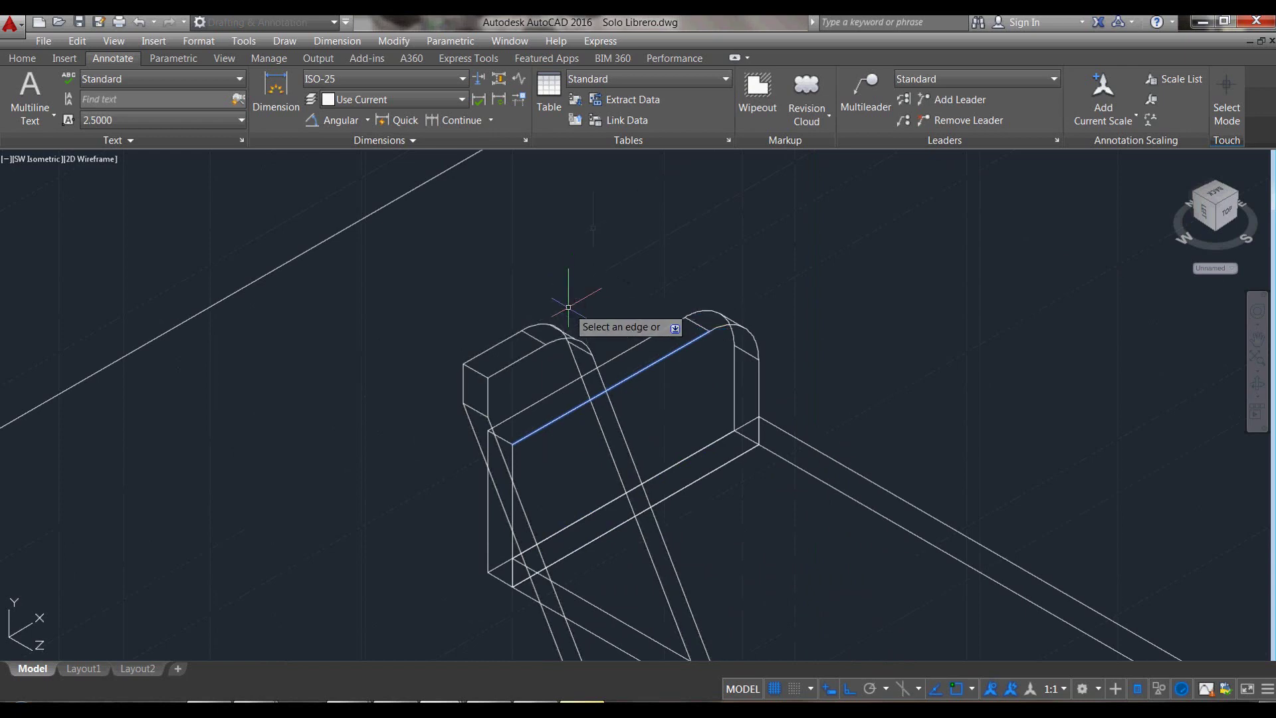
key("Return")
Step: Fillet the long edge of the remaining lip solid
scroll(569, 284, "down", 3)
scroll(791, 284, "up", 4)
scroll(824, 354, "up", 2)
key("Return")
left_click(826, 349)
key("Return")
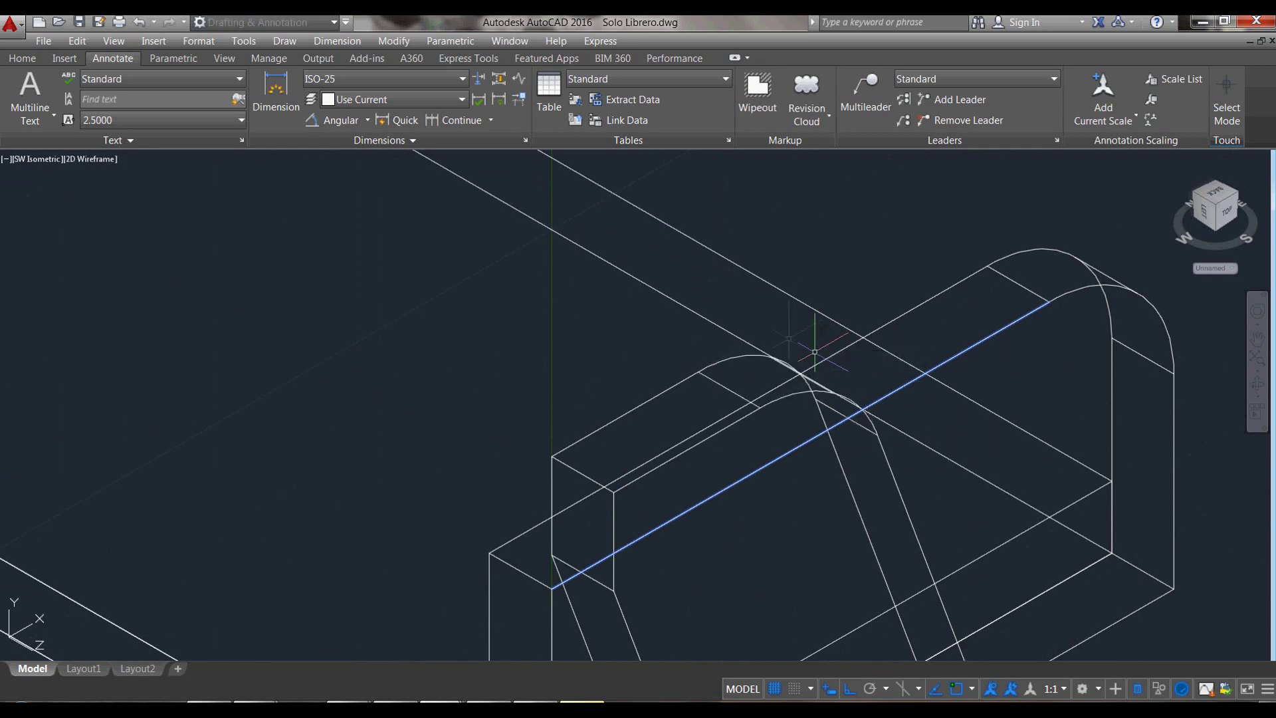
Step: Switch the view to the Conceptual visual style
scroll(726, 309, "down", 4)
key("Return")
type("c")
key("Return")
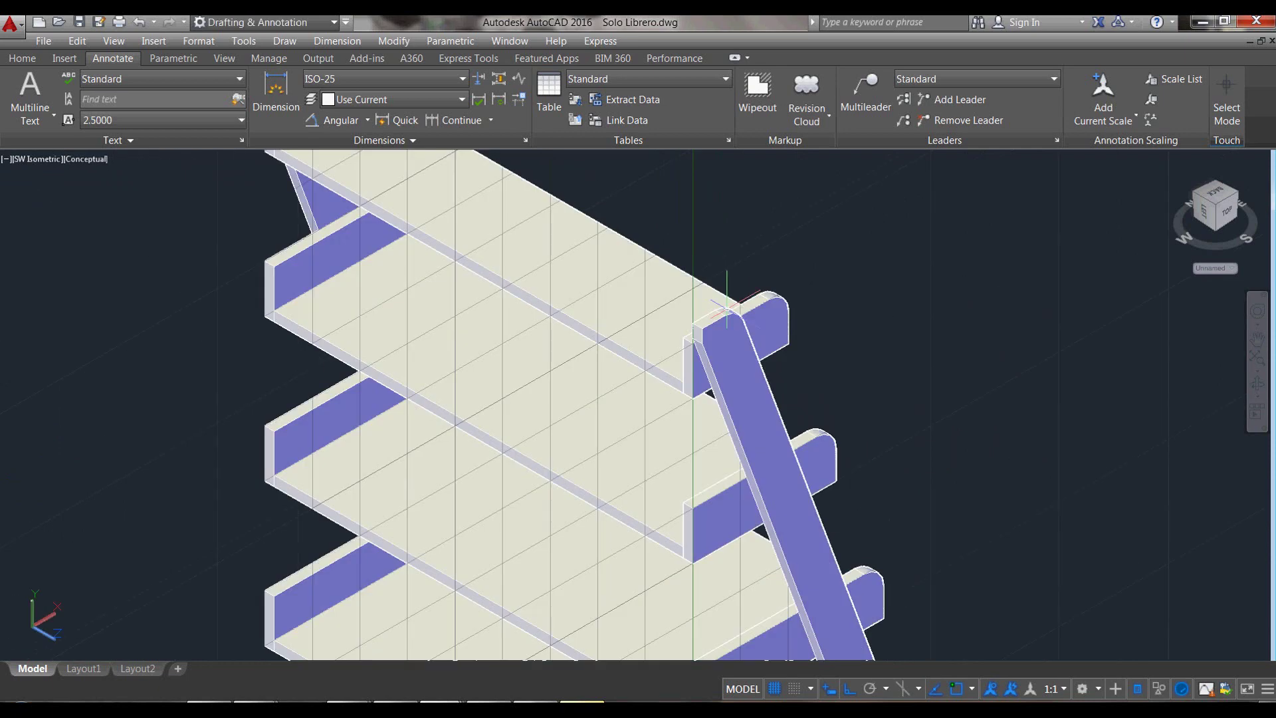
Step: Orbit around the shaded bookshelf to inspect it
type("DD")
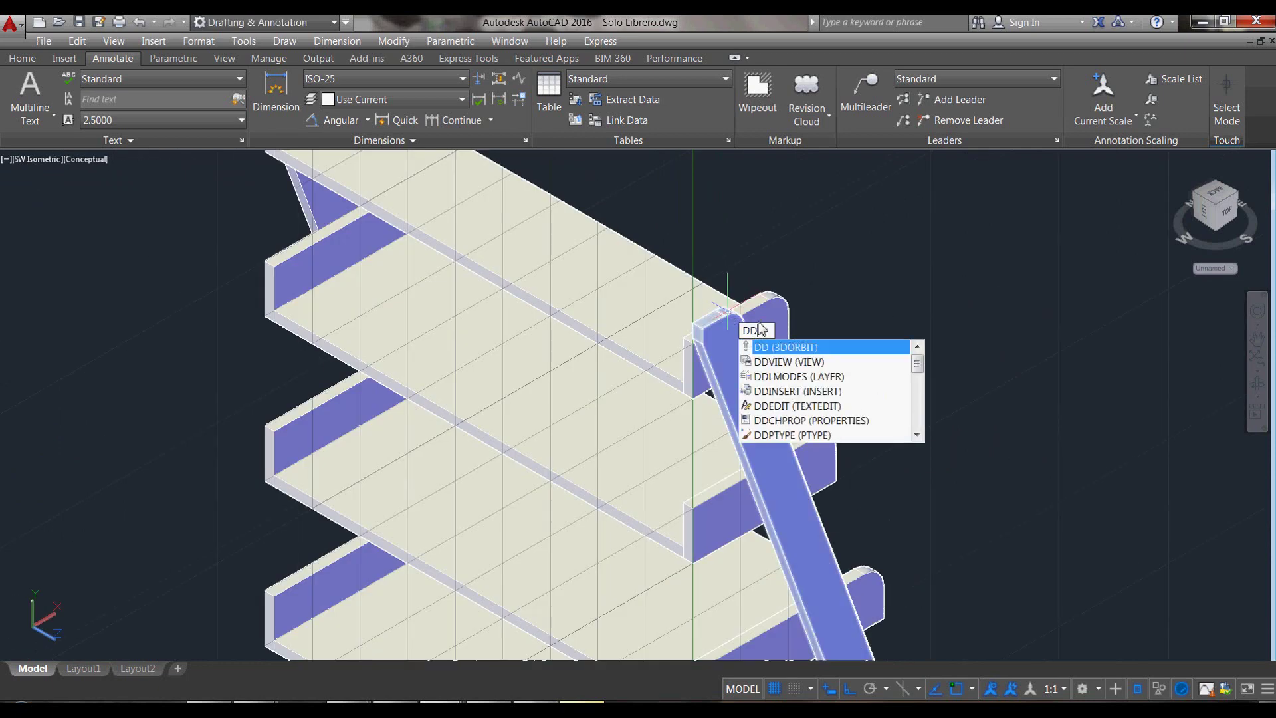
key("Return")
scroll(767, 330, "down", 4)
scroll(843, 456, "down", 4)
mouse_move(842, 456)
left_mouse_down()
mouse_move(642, 482)
mouse_move(752, 536)
left_mouse_up()
key("Escape")
key("ctrl+z")
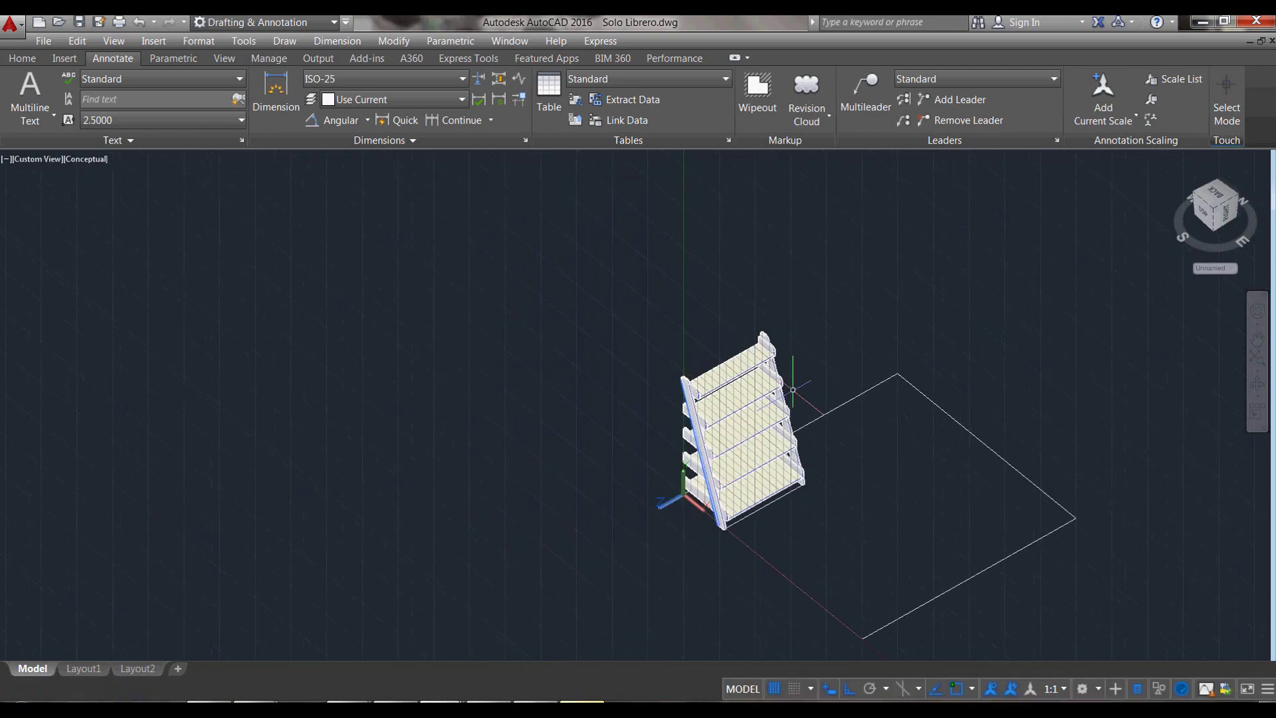
scroll(791, 515, "up", 2)
Step: Delete the leftover rectangle outline lying beside the bookshelf
left_click(744, 508)
left_click(744, 495)
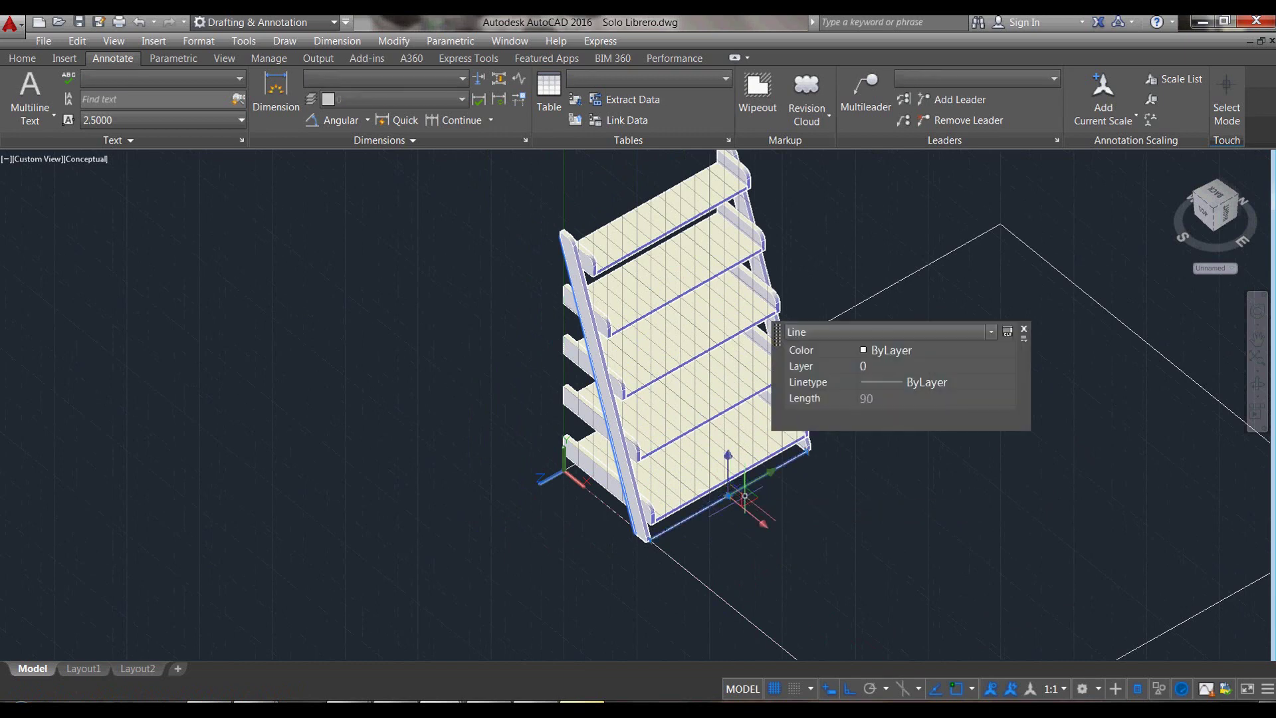
key("Escape")
scroll(744, 465, "down", 4)
left_click(915, 410)
key("Delete")
scroll(730, 199, "down", 3)
scroll(720, 228, "up", 3)
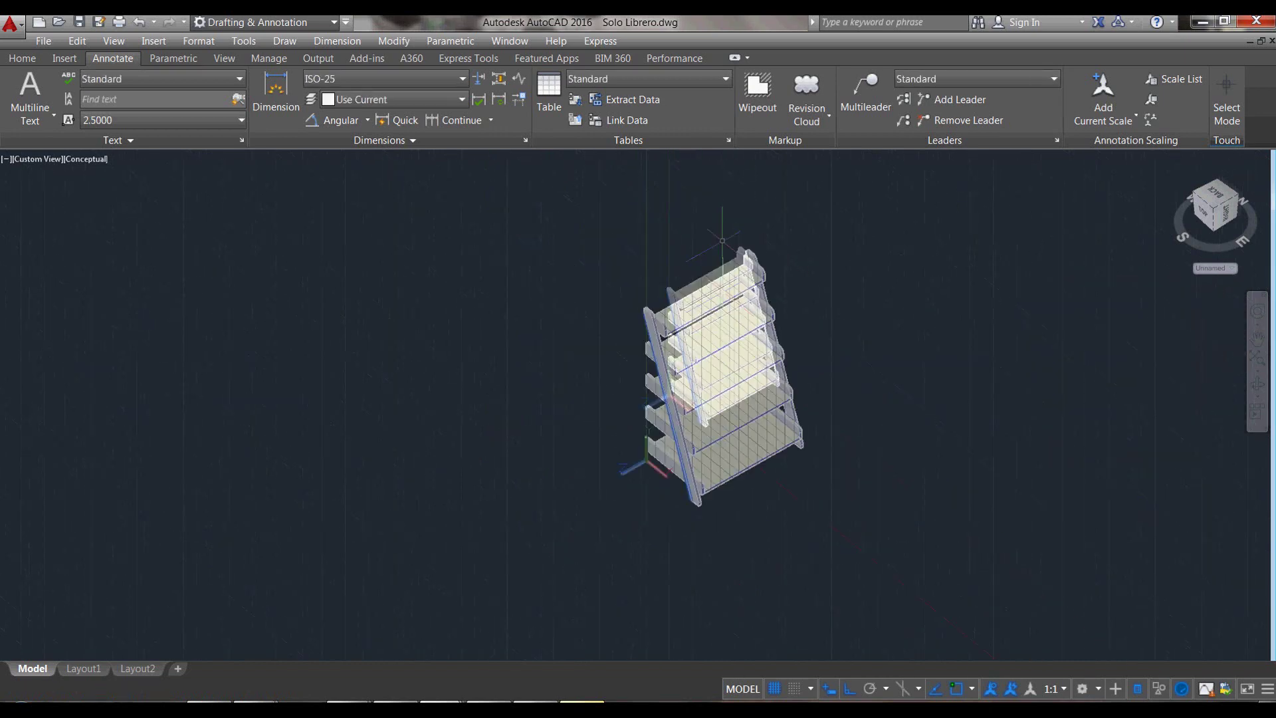
scroll(763, 240, "up", 2)
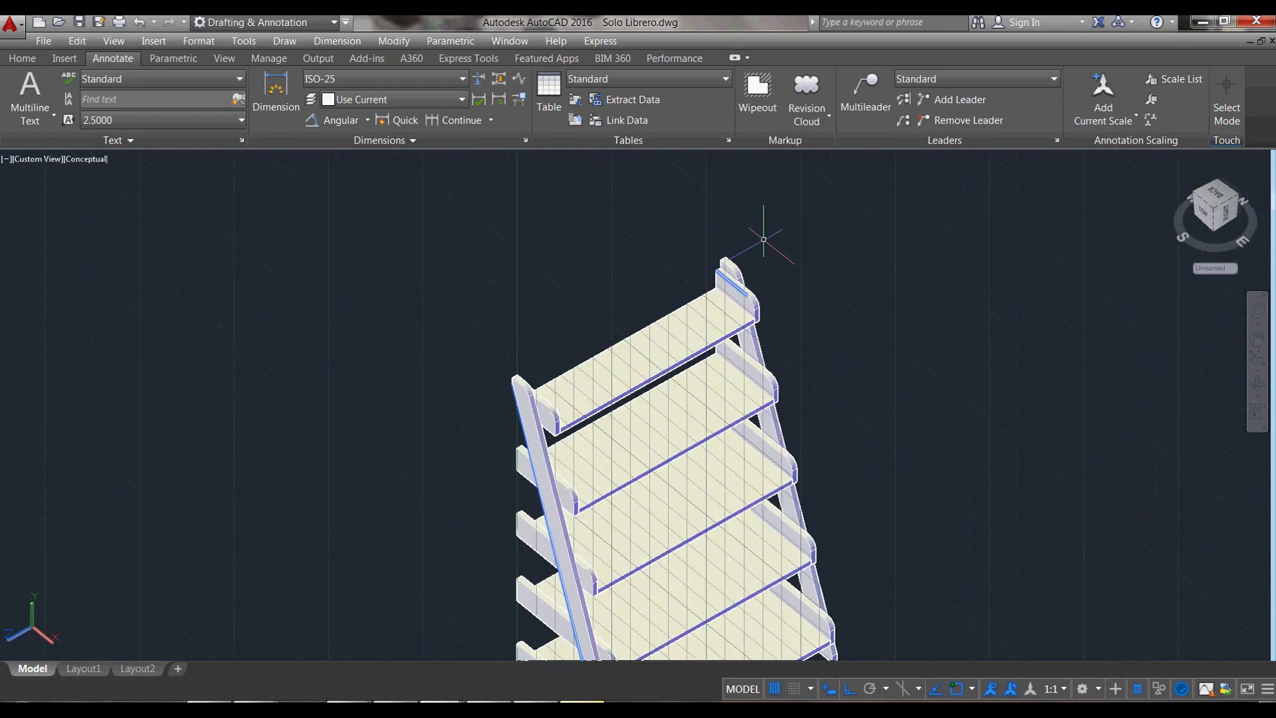
left_click(729, 250)
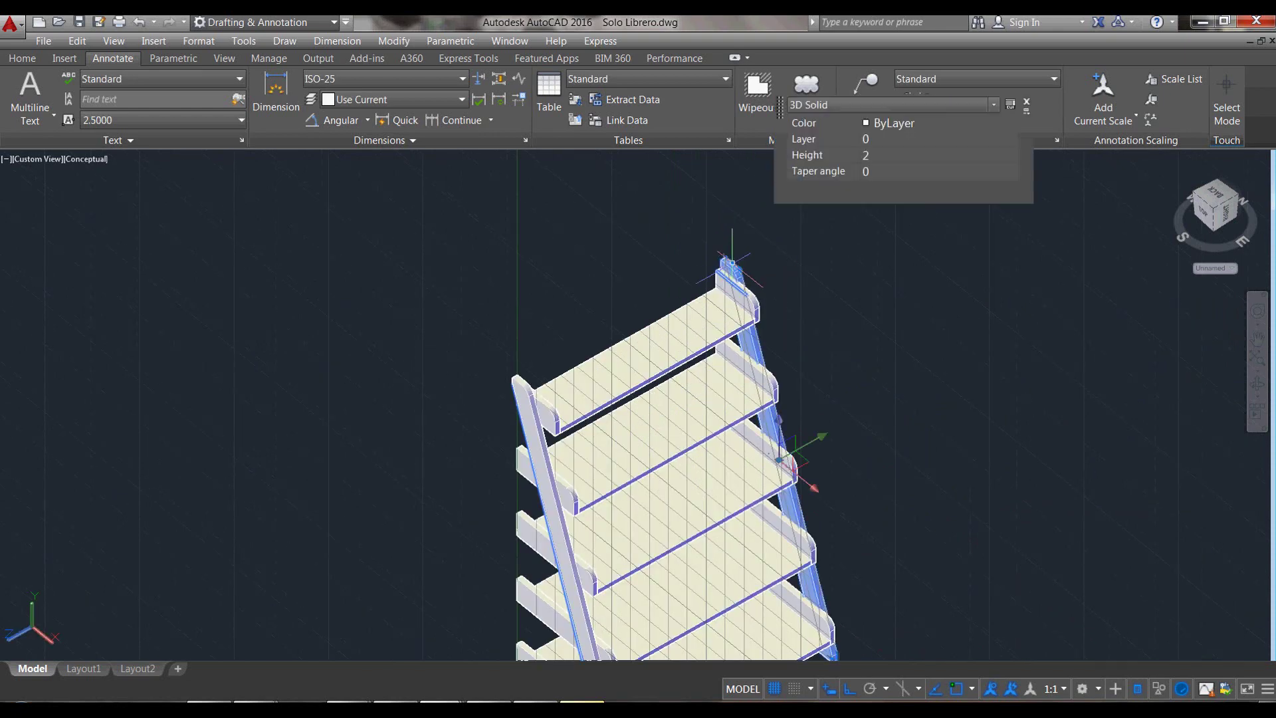
Step: Put both side rails on layer LIBRERO ENTREPAÑO
left_click(525, 386)
left_click(688, 290)
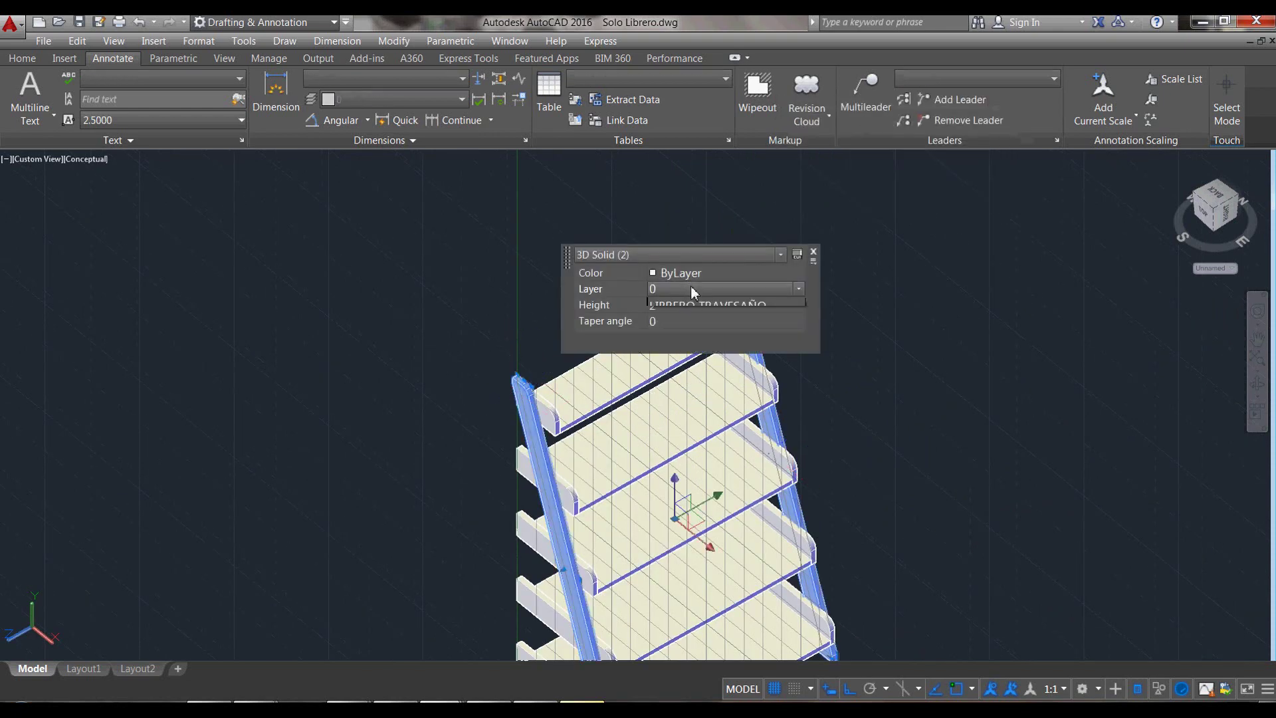
left_click(713, 324)
key("Escape")
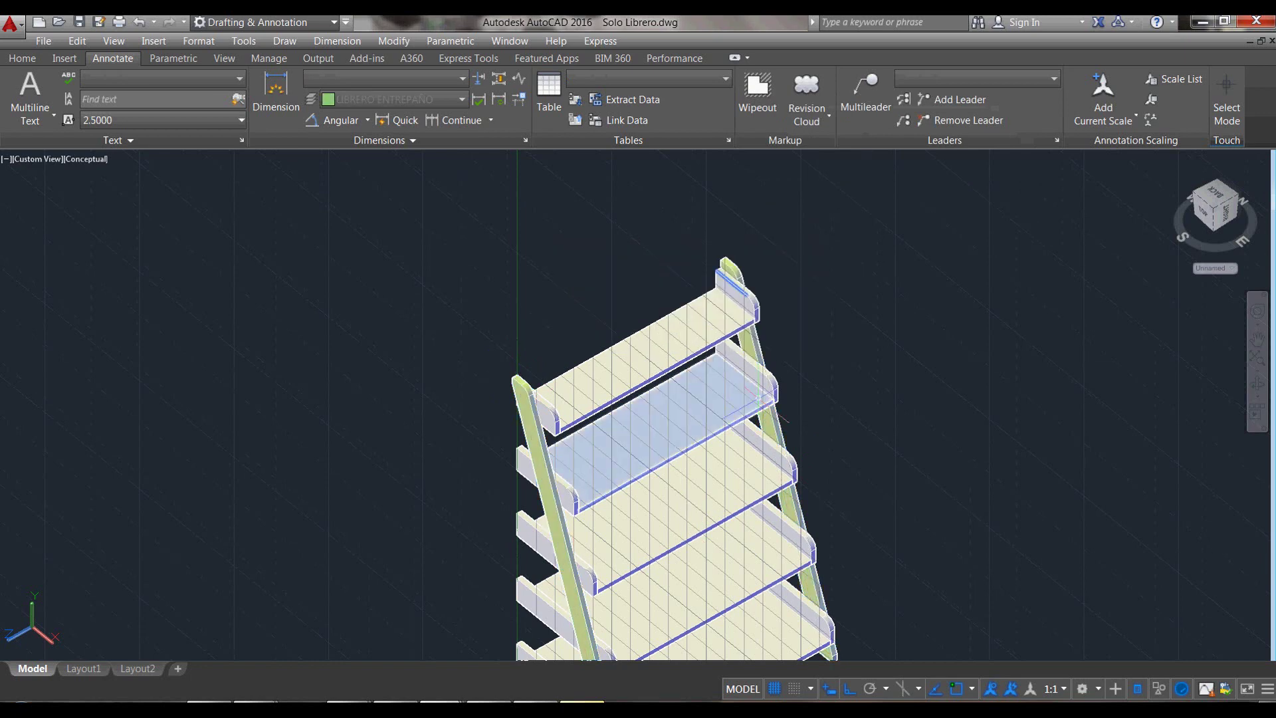
scroll(705, 325, "down", 3)
Step: Put the top shelf on layer LIBRERO TRAVESAÑO
left_click(686, 324)
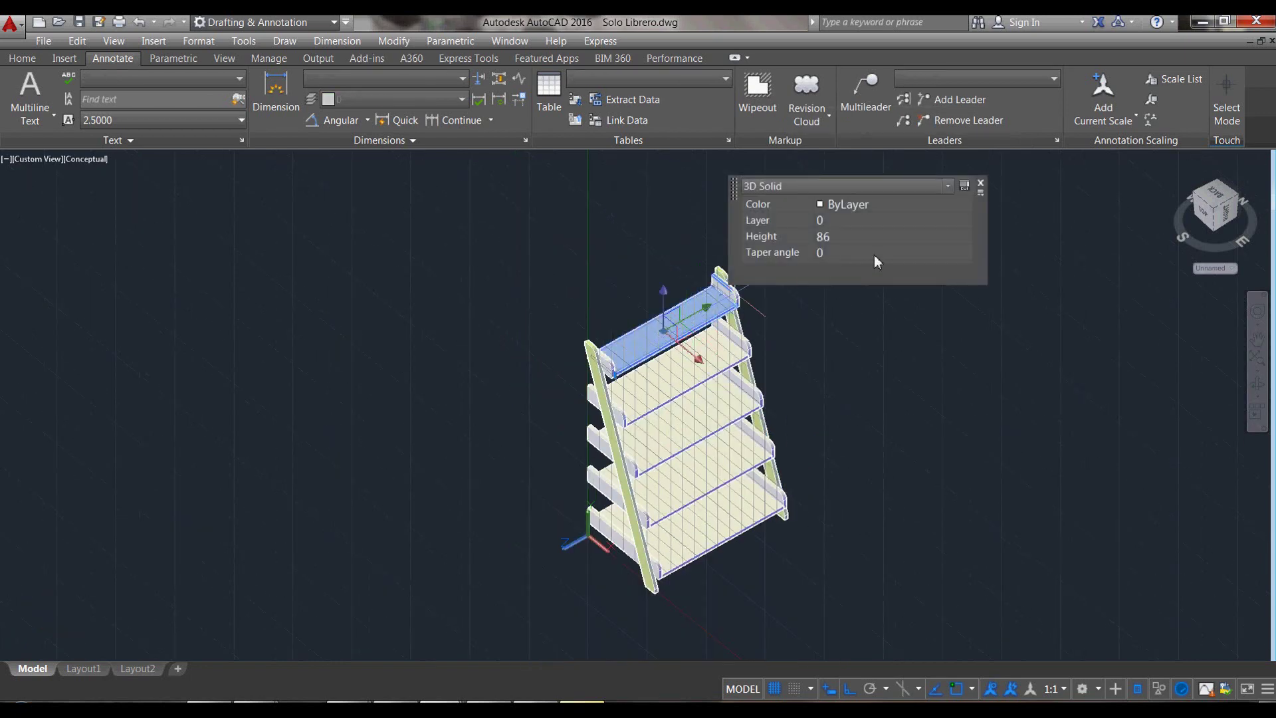
left_click(965, 220)
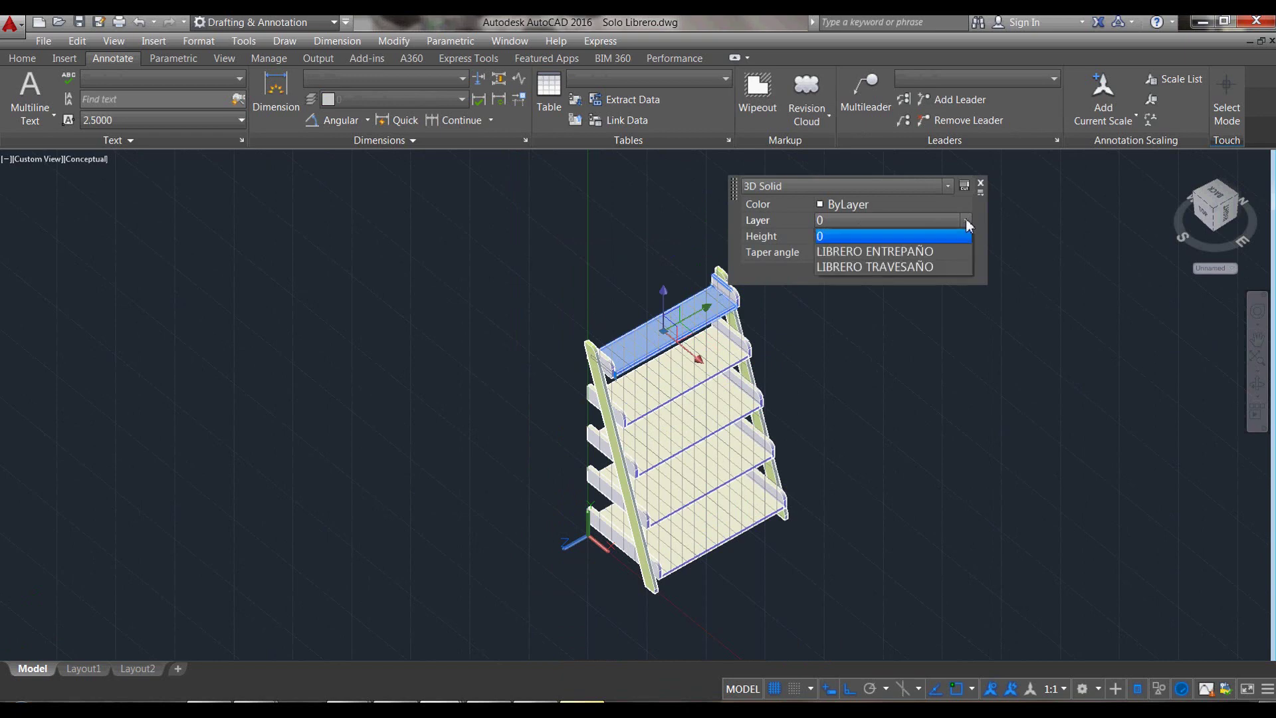
left_click(920, 263)
key("Escape")
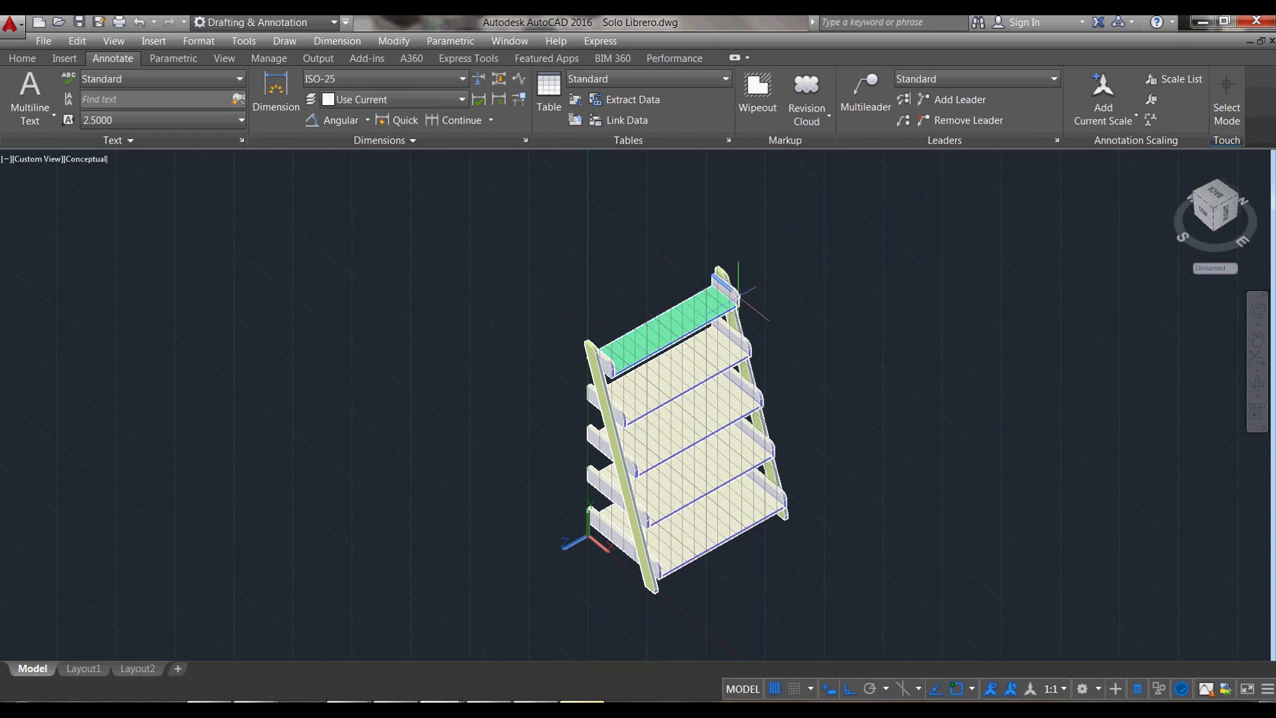
scroll(731, 303, "up", 3)
scroll(691, 271, "down", 4)
scroll(698, 214, "up", 3)
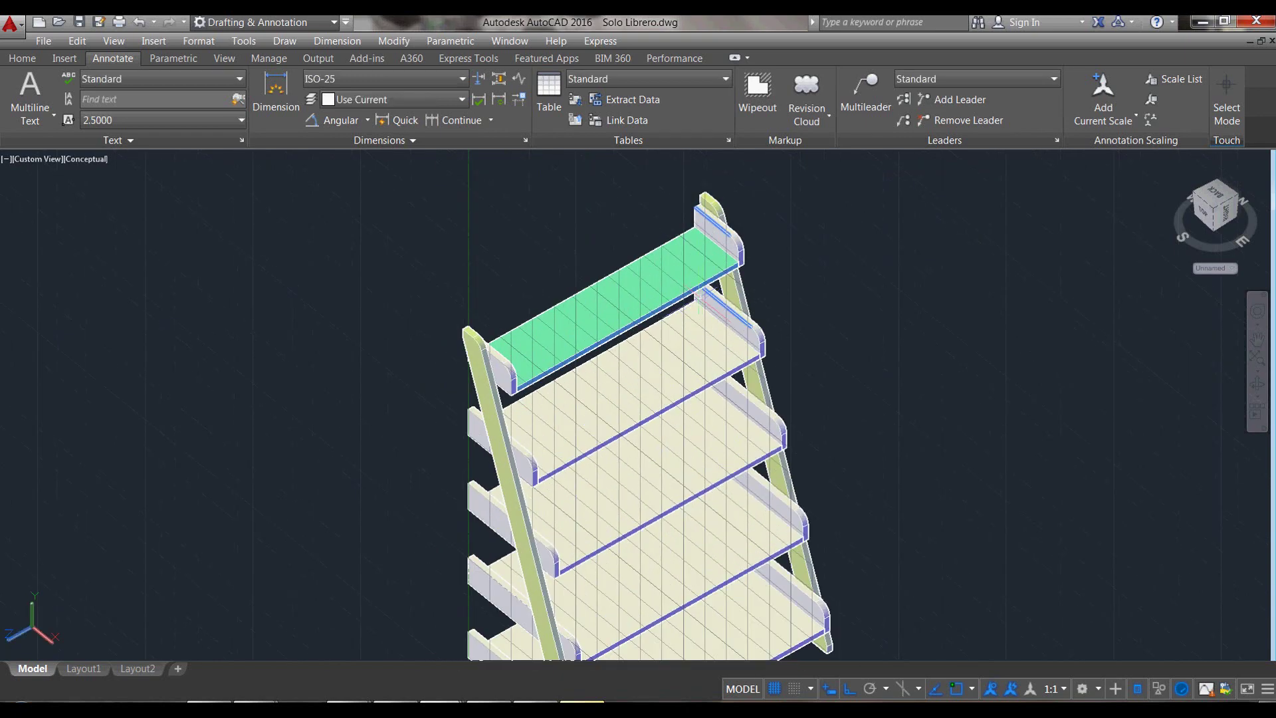
type("MA")
key("Return")
Step: Match the top shelf's layer onto the two lower shelves with MATCHPROP
left_click(671, 285)
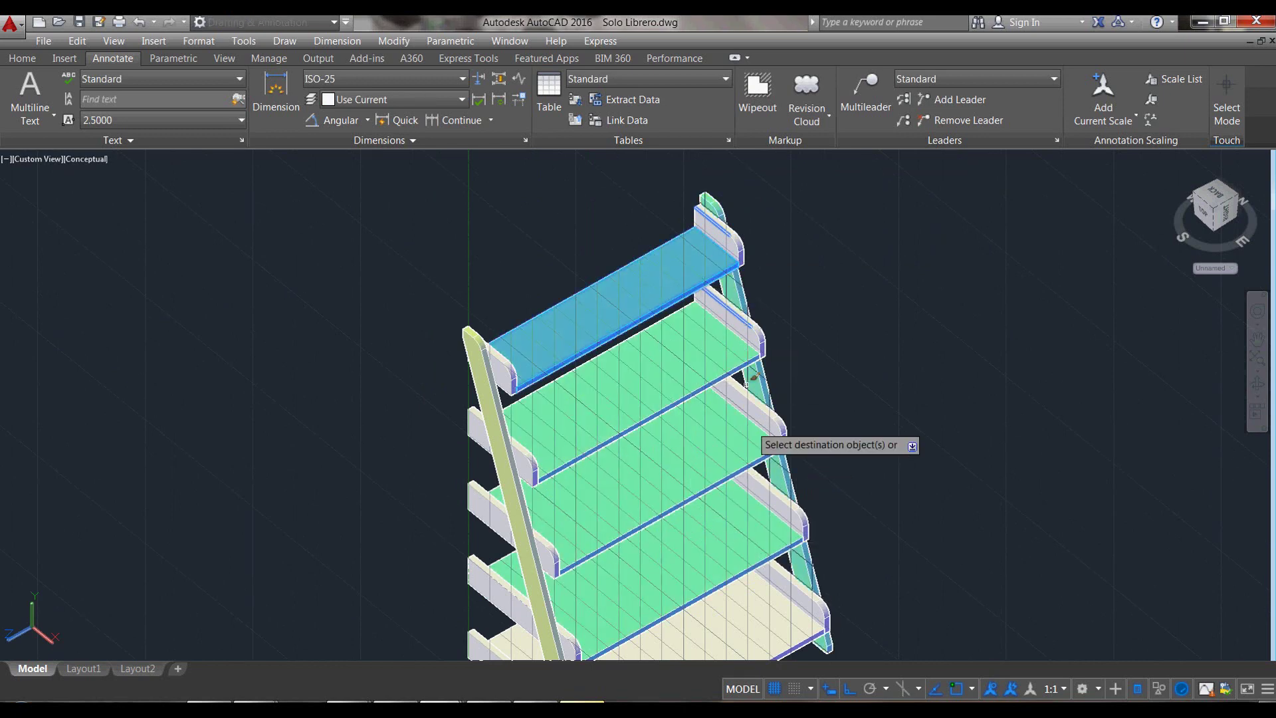
scroll(738, 345, "down", 2)
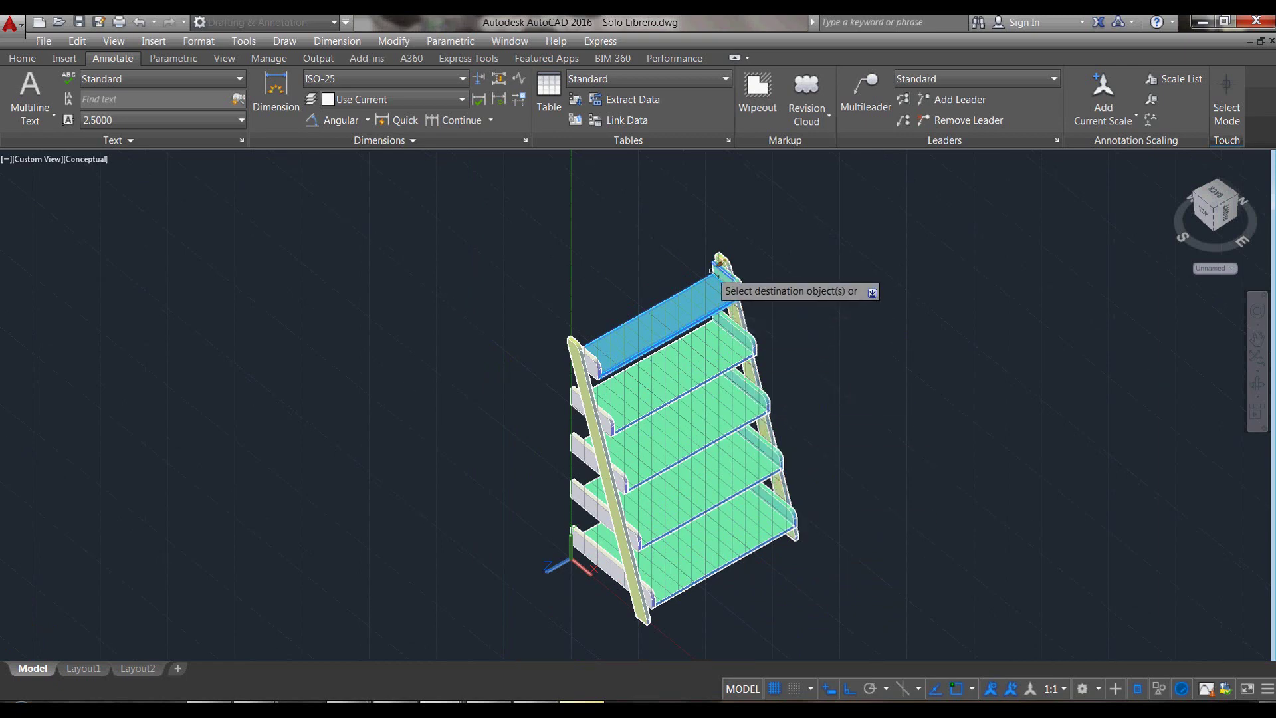
scroll(591, 366, "up", 3)
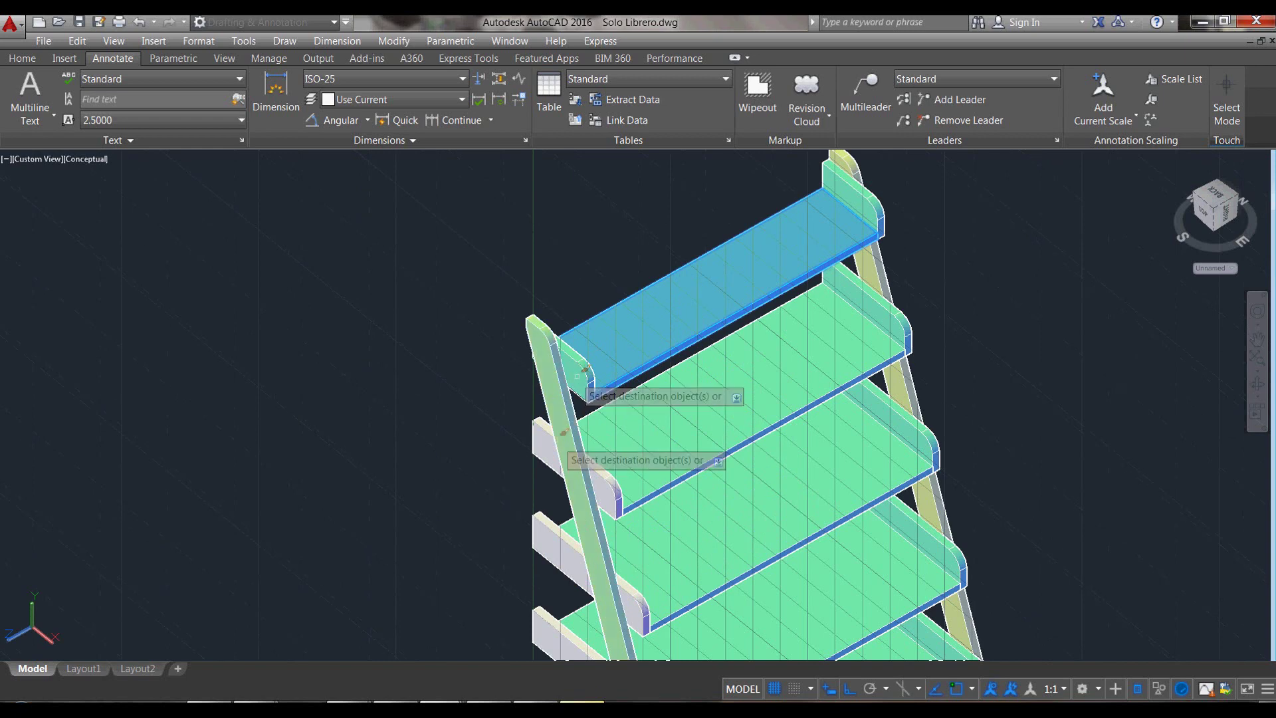
scroll(551, 519, "down", 3)
scroll(564, 309, "up", 3)
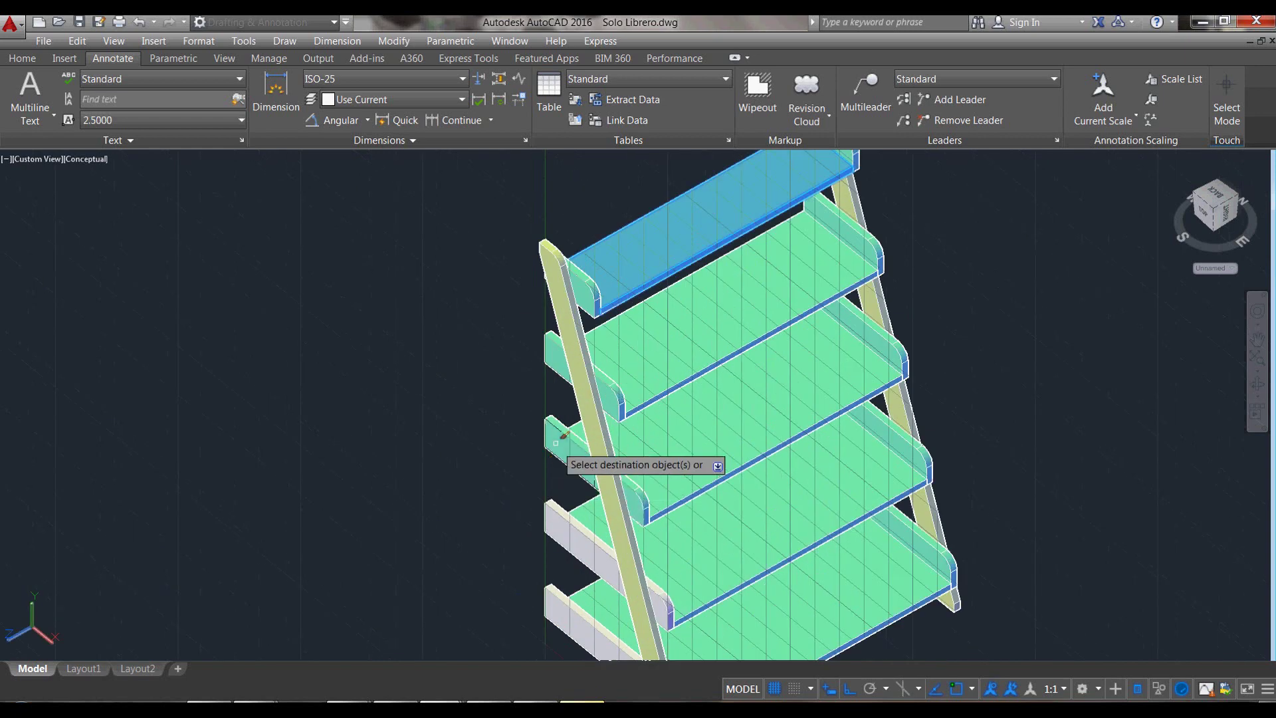
left_click(540, 507)
left_click(551, 601)
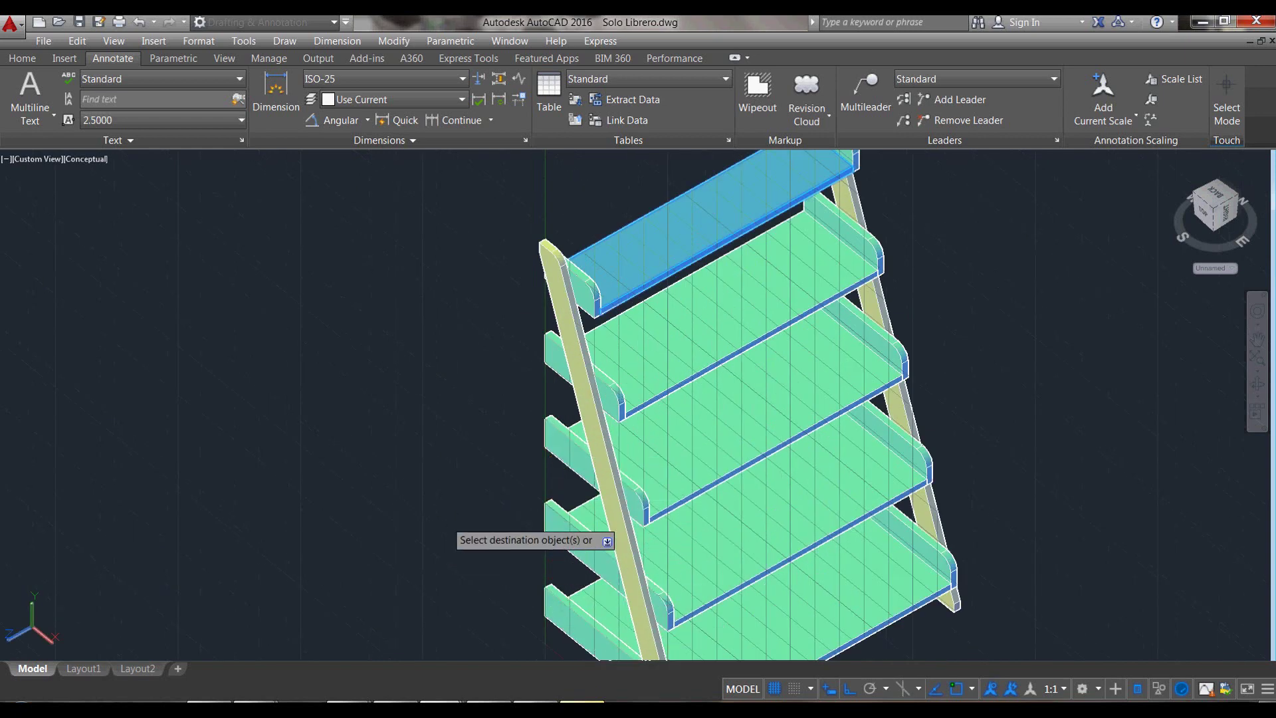
key("Return")
scroll(480, 392, "down", 4)
Step: Switch the visual style to 2D Wireframe, then to Realistic
key("Return")
type("2")
key("Return")
key("Return")
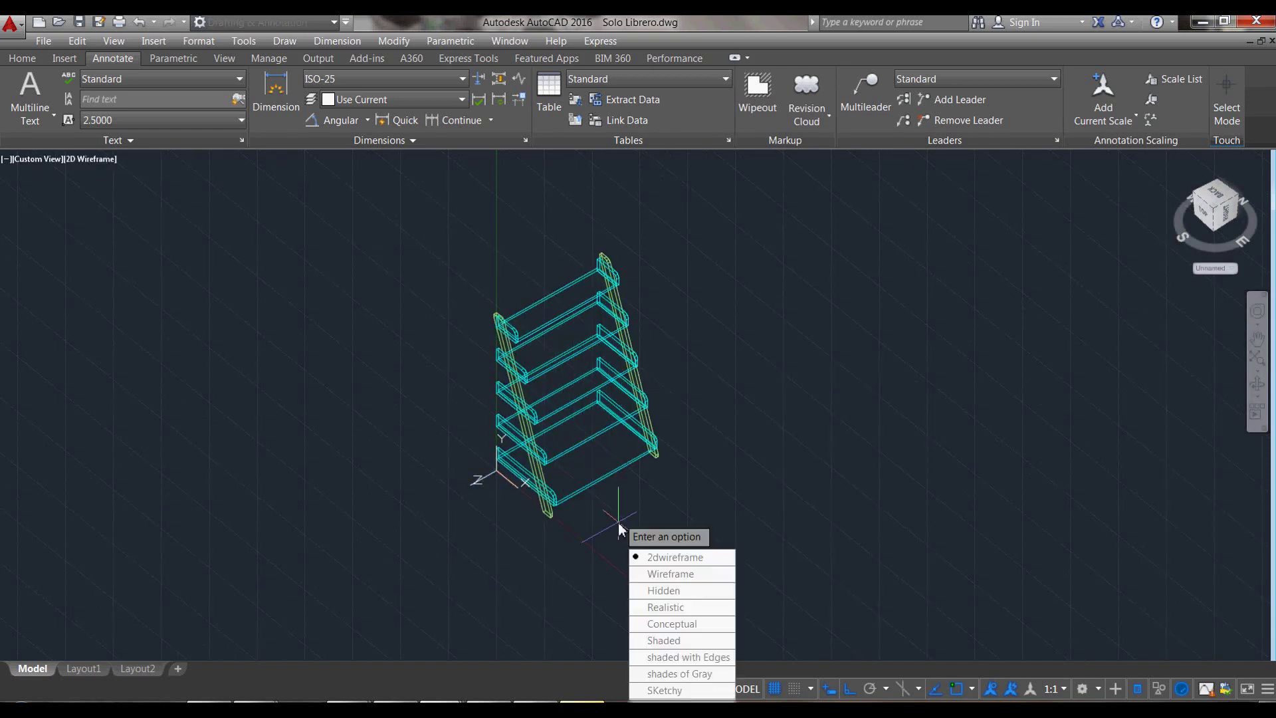
type("r")
key("Return")
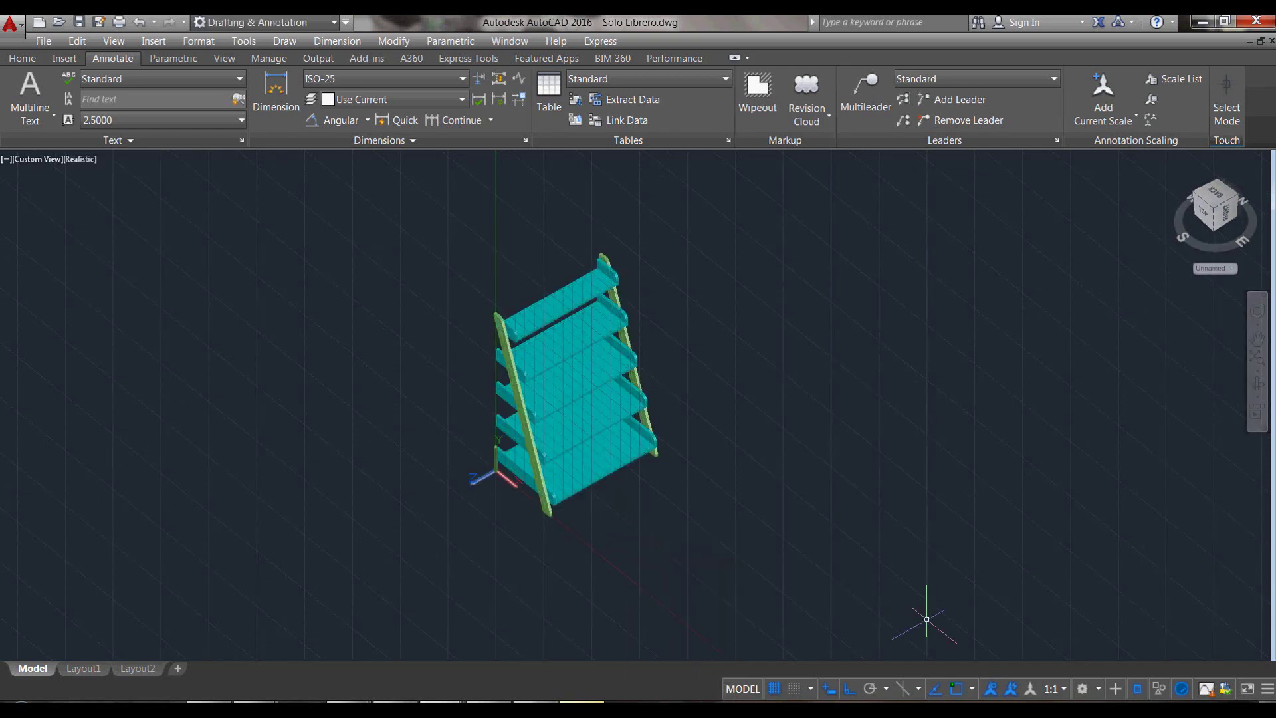